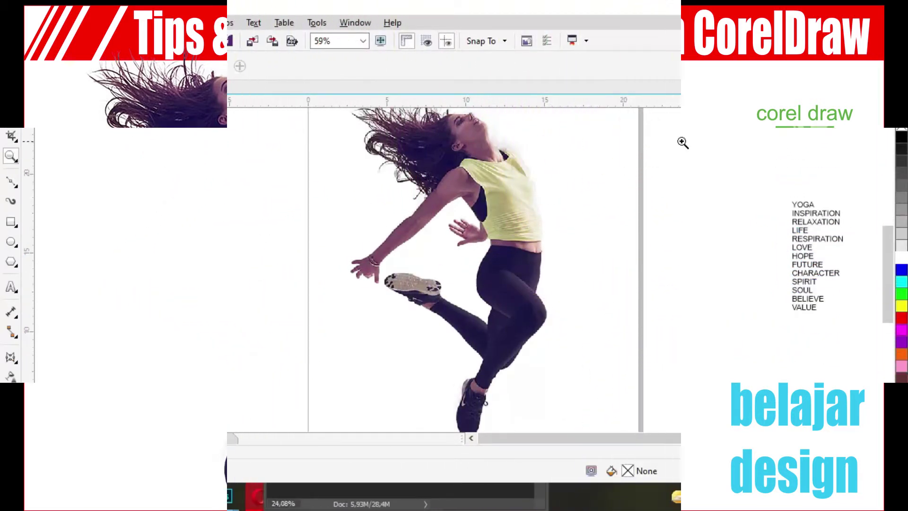
Start a Bezier outline at the woman's shoulder and trace down the arm's upper edge.
{"action": "left_click", "coordinate": [11, 181]}
{"action": "scroll", "coordinate": [433, 205], "scroll_direction": "up", "scroll_amount": 2}
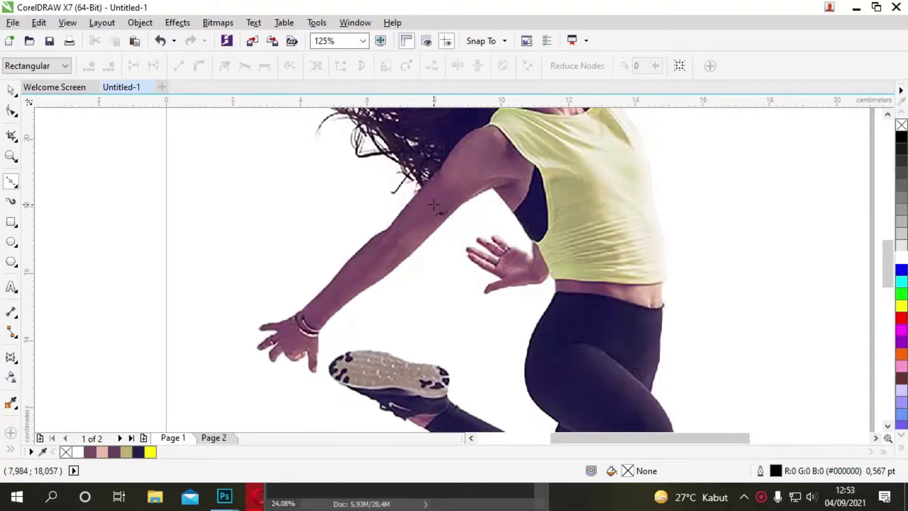
{"action": "scroll", "coordinate": [433, 205], "scroll_direction": "up", "scroll_amount": 1}
{"action": "scroll", "coordinate": [449, 201], "scroll_direction": "down", "scroll_amount": 1}
{"action": "left_click_drag", "start_coordinate": [472, 153], "coordinate": [478, 141]}
{"action": "left_click", "coordinate": [461, 128]}
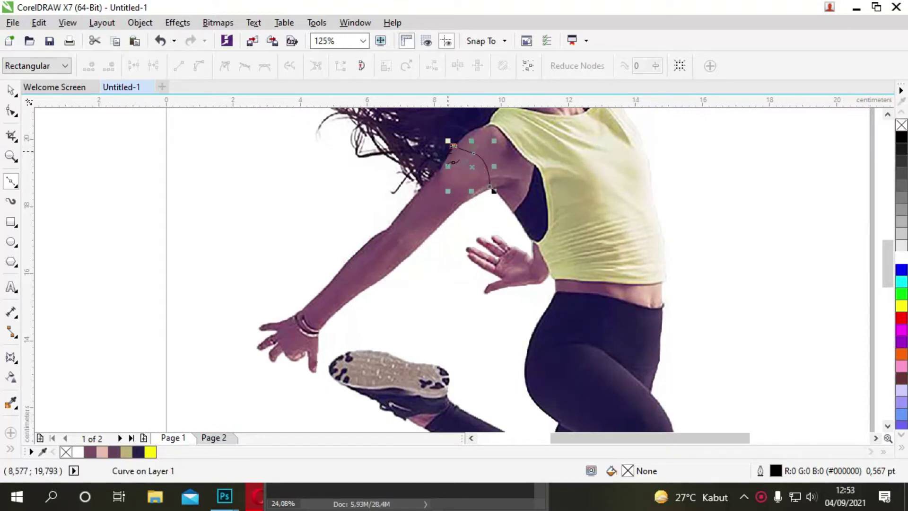
{"action": "scroll", "coordinate": [443, 199], "scroll_direction": "up", "scroll_amount": 2}
{"action": "left_click", "coordinate": [434, 192]}
{"action": "left_click", "coordinate": [389, 244]}
{"action": "left_click", "coordinate": [305, 340]}
Continue the arm outline down to the wrist, curving around the bracelet.
{"action": "scroll", "coordinate": [293, 305], "scroll_direction": "down", "scroll_amount": 2}
{"action": "scroll", "coordinate": [319, 233], "scroll_direction": "up", "scroll_amount": 2}
{"action": "left_click", "coordinate": [315, 227]}
{"action": "left_click", "coordinate": [282, 268]}
{"action": "left_click", "coordinate": [230, 296]}
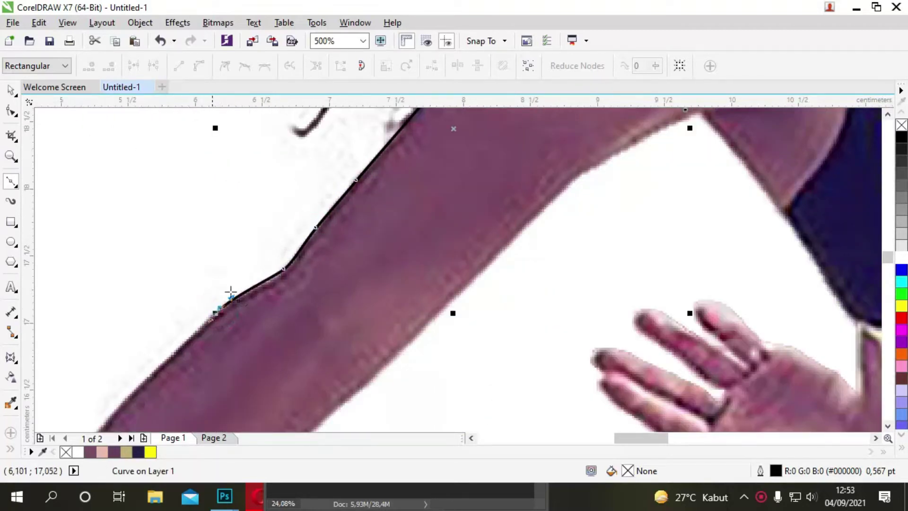
{"action": "scroll", "coordinate": [231, 293], "scroll_direction": "down", "scroll_amount": 1}
{"action": "left_click", "coordinate": [227, 287]}
{"action": "key", "text": "ctrl+z"}
{"action": "left_click", "coordinate": [218, 299]}
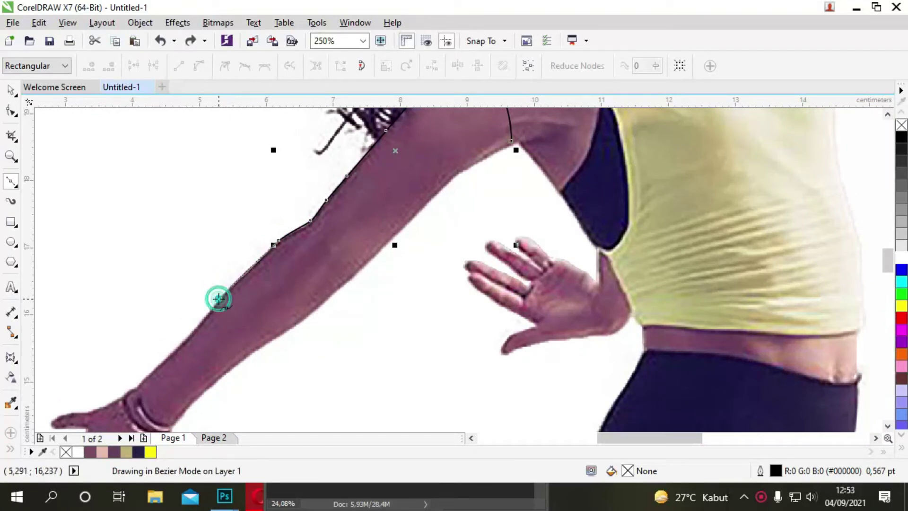
{"action": "left_click", "coordinate": [168, 355]}
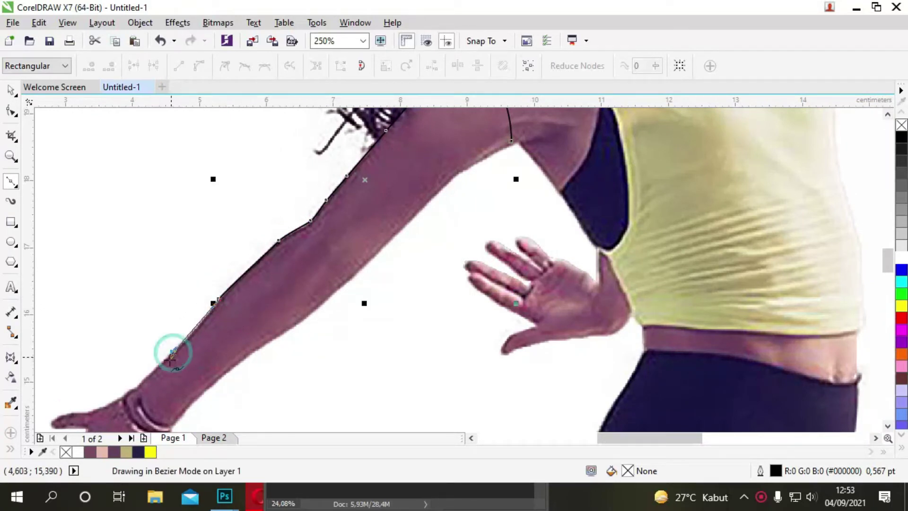
{"action": "left_click", "coordinate": [139, 389]}
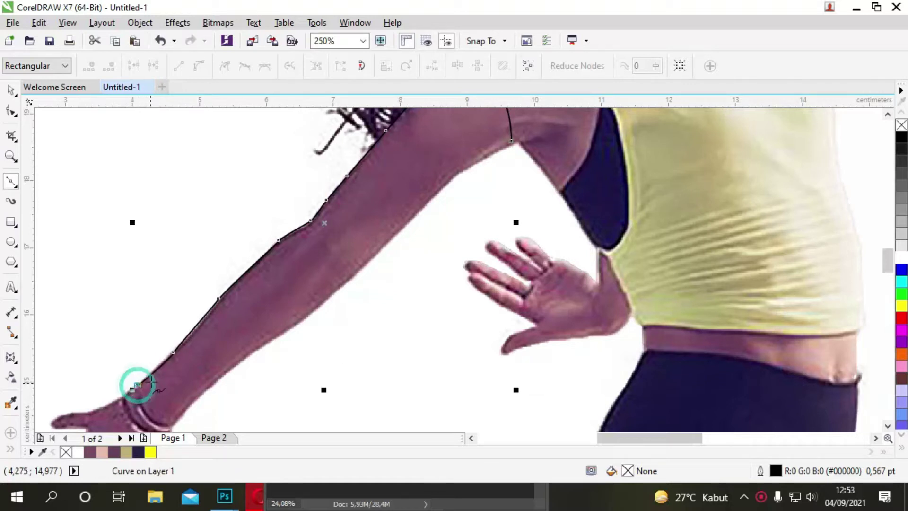
{"action": "scroll", "coordinate": [132, 381], "scroll_direction": "down", "scroll_amount": 1}
{"action": "scroll", "coordinate": [169, 400], "scroll_direction": "up", "scroll_amount": 2}
{"action": "left_click_drag", "start_coordinate": [179, 414], "coordinate": [207, 406]}
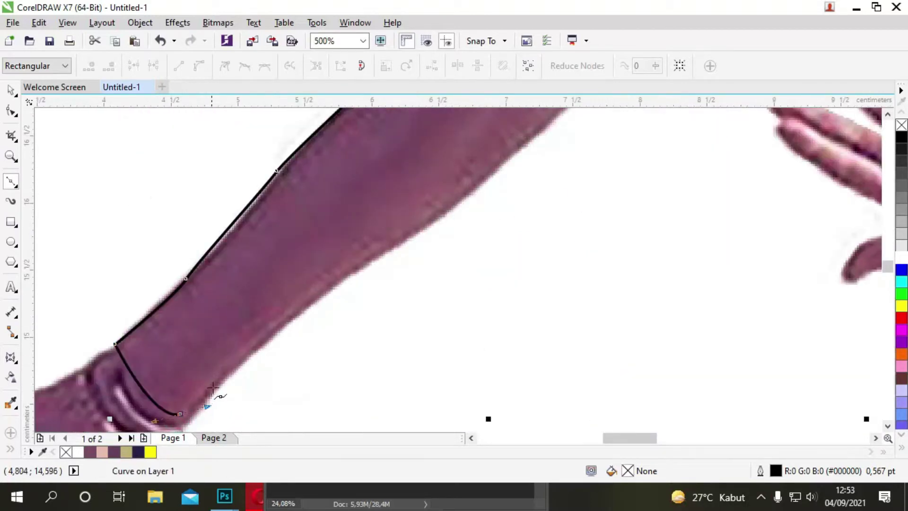
Trace the arm's lower edge back past the armpit and close the curve at the shoulder.
{"action": "left_click", "coordinate": [303, 310]}
{"action": "left_click", "coordinate": [380, 257]}
{"action": "left_click_drag", "start_coordinate": [444, 215], "coordinate": [462, 202]}
{"action": "scroll", "coordinate": [622, 111], "scroll_direction": "up", "scroll_amount": 1}
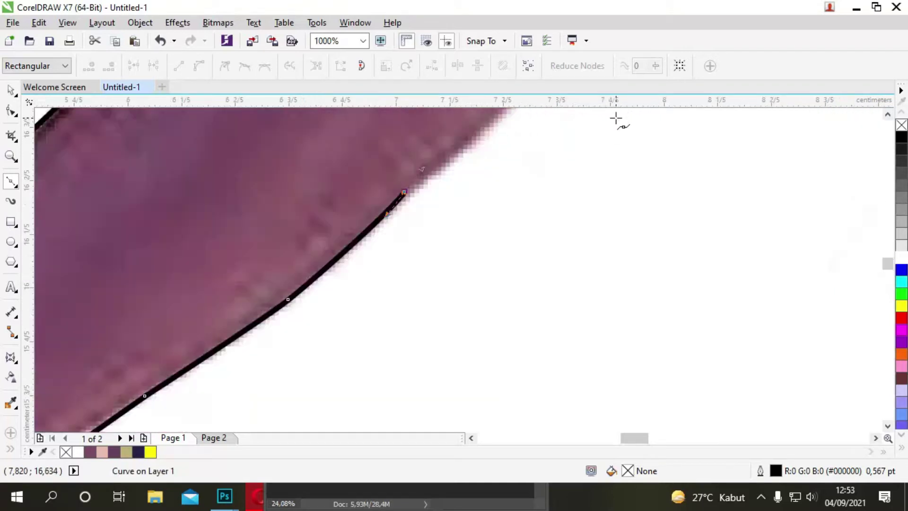
{"action": "scroll", "coordinate": [616, 117], "scroll_direction": "up", "scroll_amount": 1}
{"action": "left_click_drag", "start_coordinate": [321, 178], "coordinate": [344, 158]}
{"action": "key", "text": "ctrl+z"}
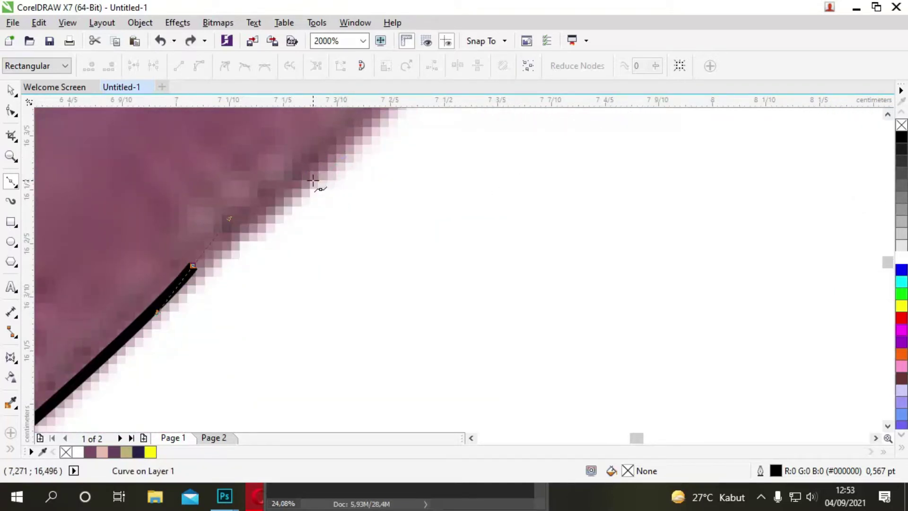
{"action": "scroll", "coordinate": [331, 182], "scroll_direction": "down", "scroll_amount": 2}
{"action": "left_click", "coordinate": [348, 179]}
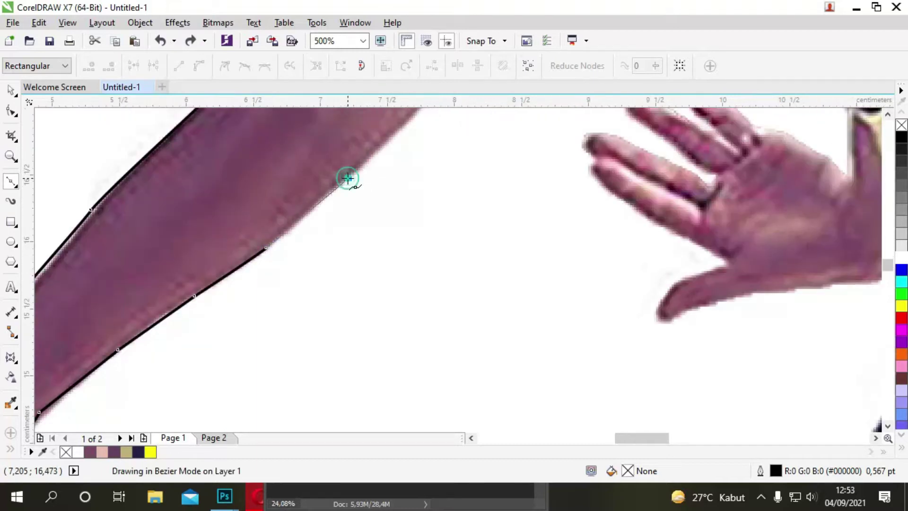
{"action": "scroll", "coordinate": [374, 181], "scroll_direction": "down", "scroll_amount": 2}
{"action": "scroll", "coordinate": [383, 181], "scroll_direction": "up", "scroll_amount": 1}
{"action": "left_click", "coordinate": [374, 195]}
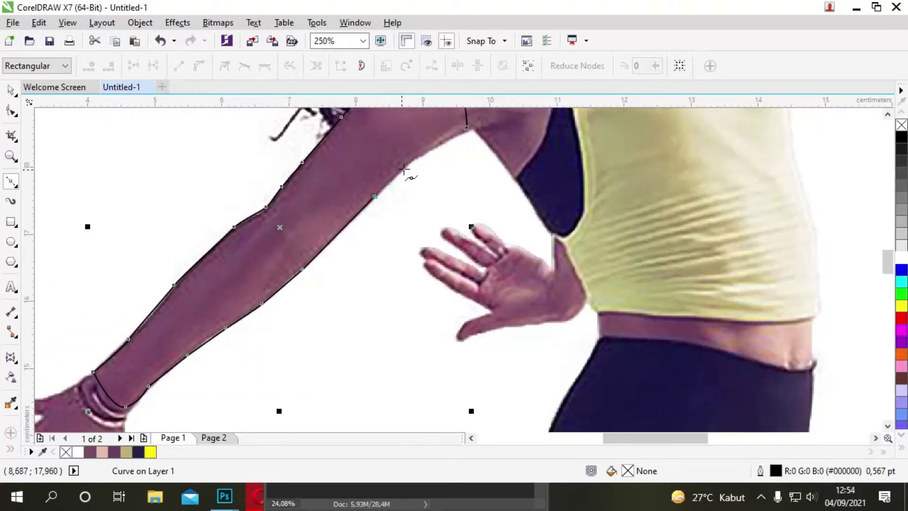
{"action": "left_click", "coordinate": [412, 160]}
{"action": "left_click", "coordinate": [467, 128]}
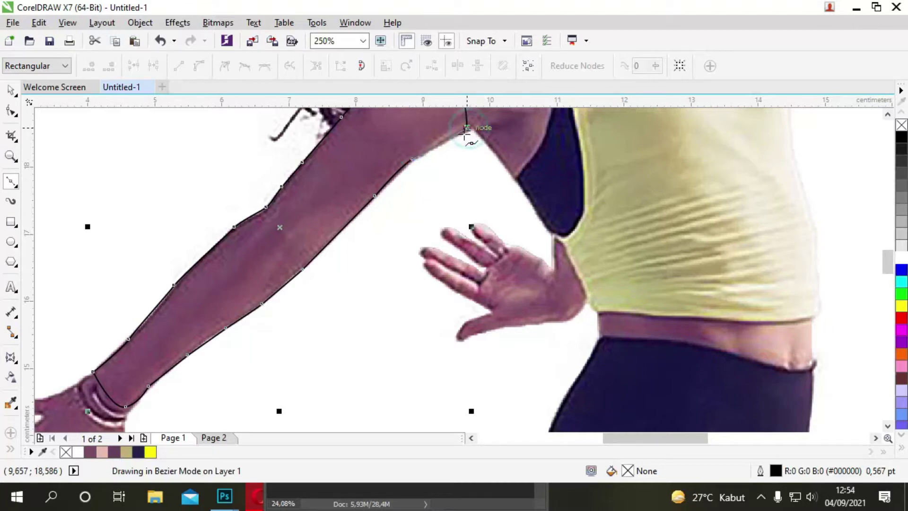
{"action": "scroll", "coordinate": [412, 195], "scroll_direction": "down", "scroll_amount": 1}
{"action": "left_click", "coordinate": [10, 94]}
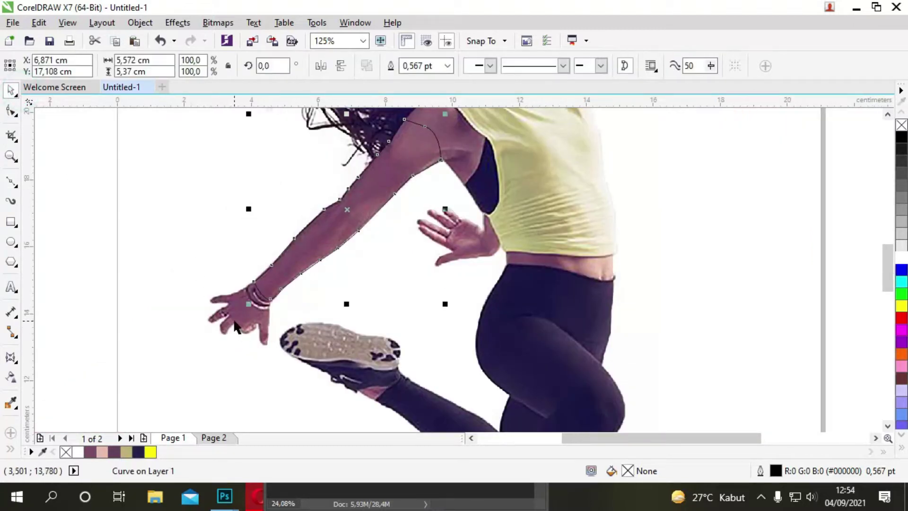
Fill the arm curve white and place a horizontally rotated copy beside the torso.
{"action": "left_click", "coordinate": [901, 263]}
{"action": "left_click_drag", "start_coordinate": [383, 184], "coordinate": [690, 199]}
{"action": "left_click", "coordinate": [690, 198]}
{"action": "left_click_drag", "start_coordinate": [753, 130], "coordinate": [767, 225]}
{"action": "key", "text": "F3"}
Bring RESPIRATION onto the page, set it in Impact and stretch it wider.
{"action": "mouse_move", "coordinate": [855, 255]}
{"action": "left_mouse_down"}
{"action": "mouse_move", "coordinate": [586, 220]}
{"action": "mouse_move", "coordinate": [653, 204]}
{"action": "left_mouse_up"}
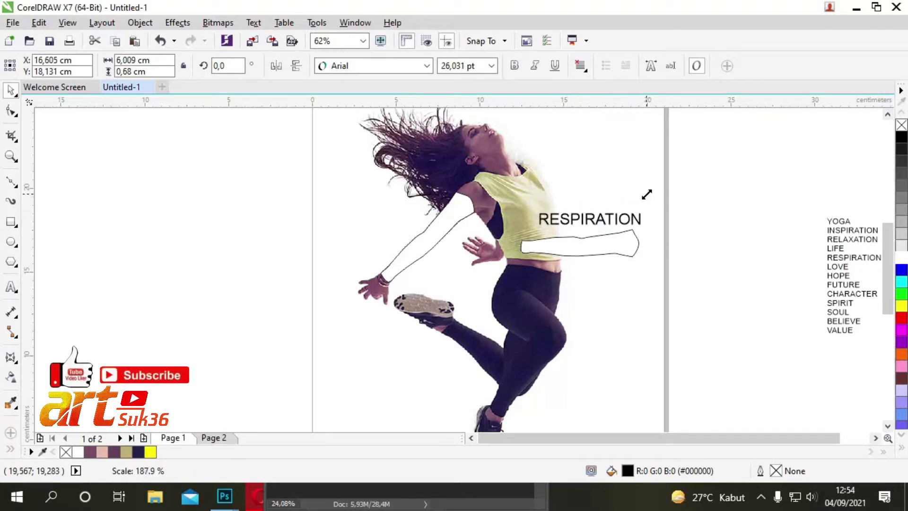
{"action": "left_click_drag", "start_coordinate": [534, 207], "coordinate": [520, 207]}
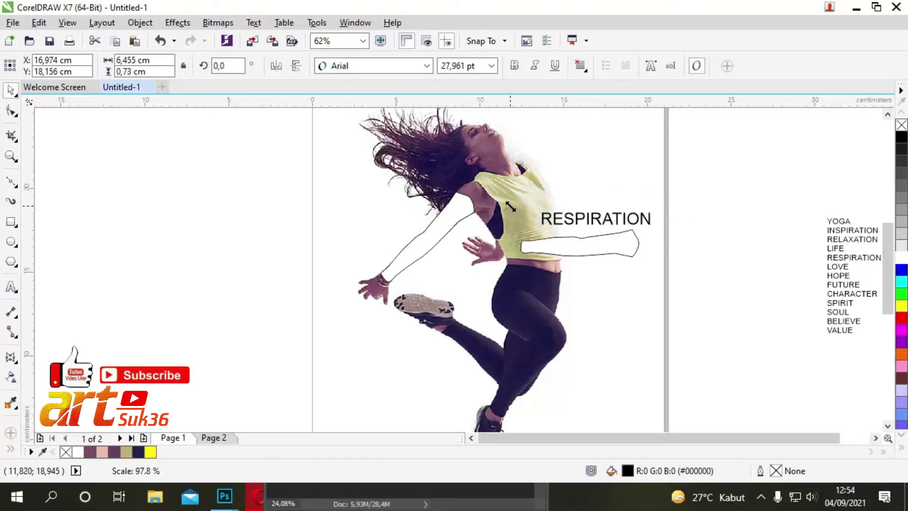
{"action": "left_click", "coordinate": [373, 66]}
{"action": "left_click", "coordinate": [426, 66]}
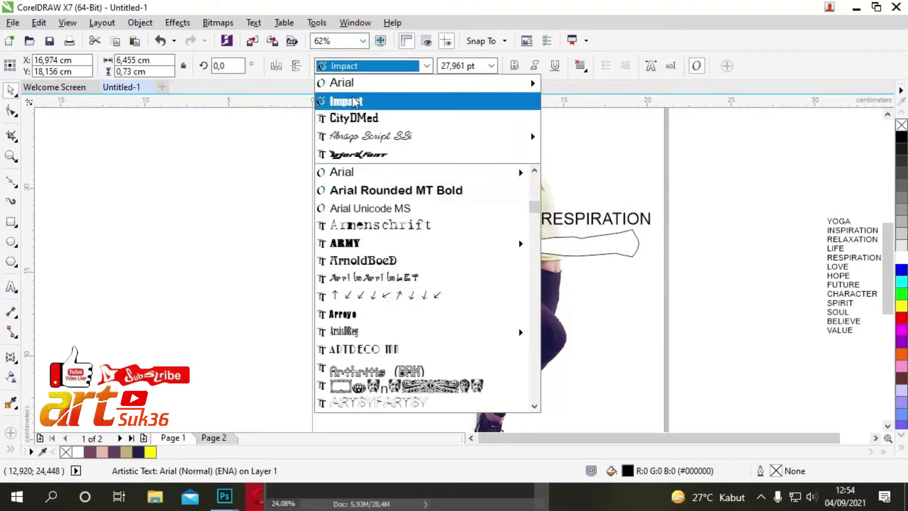
{"action": "left_click", "coordinate": [353, 102]}
{"action": "left_click_drag", "start_coordinate": [533, 218], "coordinate": [519, 217]}
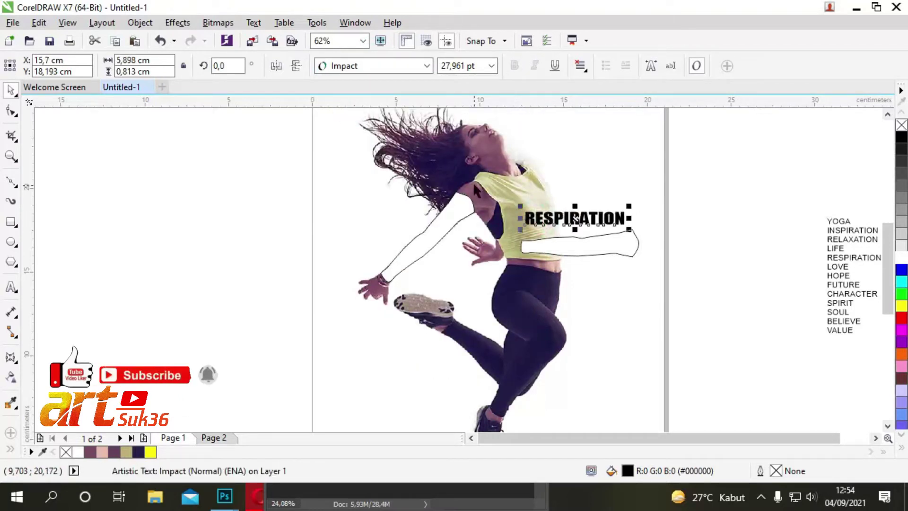
{"action": "left_click", "coordinate": [355, 22]}
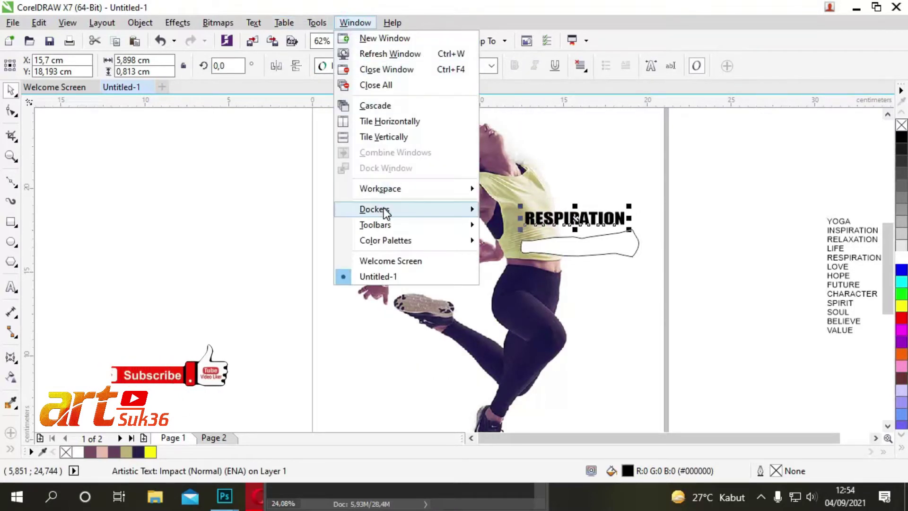
Warp RESPIRATION with the white arm shape as a Putty envelope from the Envelope docker.
{"action": "left_click", "coordinate": [381, 208]}
{"action": "mouse_move", "coordinate": [517, 242]}
{"action": "left_click", "coordinate": [701, 320]}
{"action": "left_click", "coordinate": [736, 300]}
{"action": "left_click", "coordinate": [473, 253]}
{"action": "left_click", "coordinate": [836, 300]}
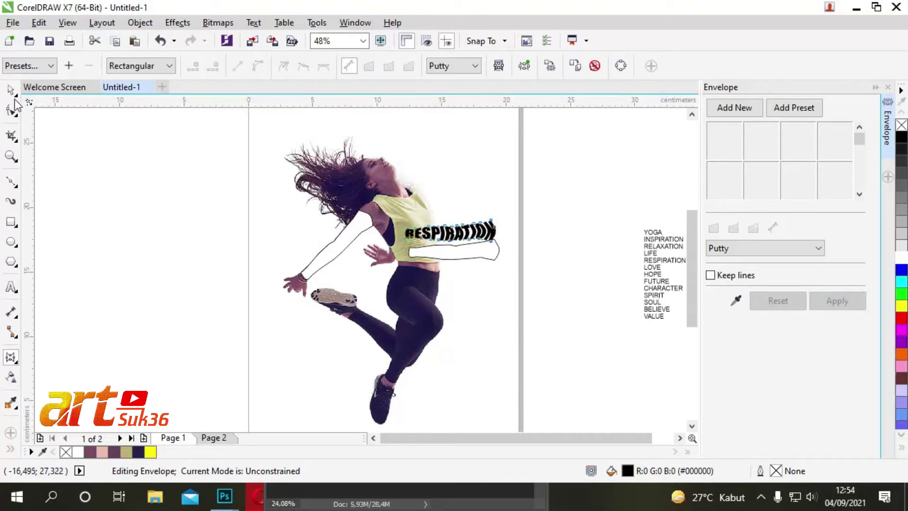
{"action": "left_click", "coordinate": [10, 90]}
Move and scale the warped RESPIRATION to lie along the woman's arm at 42,04°.
{"action": "mouse_move", "coordinate": [494, 226]}
{"action": "left_mouse_down"}
{"action": "mouse_move", "coordinate": [368, 227]}
{"action": "mouse_move", "coordinate": [350, 199]}
{"action": "mouse_move", "coordinate": [369, 231]}
{"action": "left_mouse_up"}
{"action": "scroll", "coordinate": [345, 218], "scroll_direction": "up", "scroll_amount": 2}
{"action": "left_click", "coordinate": [313, 284]}
{"action": "left_click", "coordinate": [248, 265]}
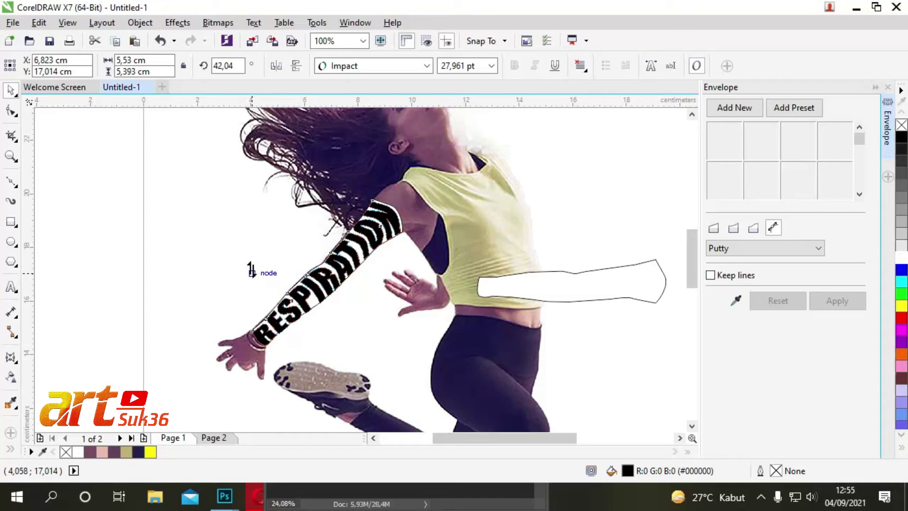
{"action": "scroll", "coordinate": [250, 269], "scroll_direction": "up", "scroll_amount": 2}
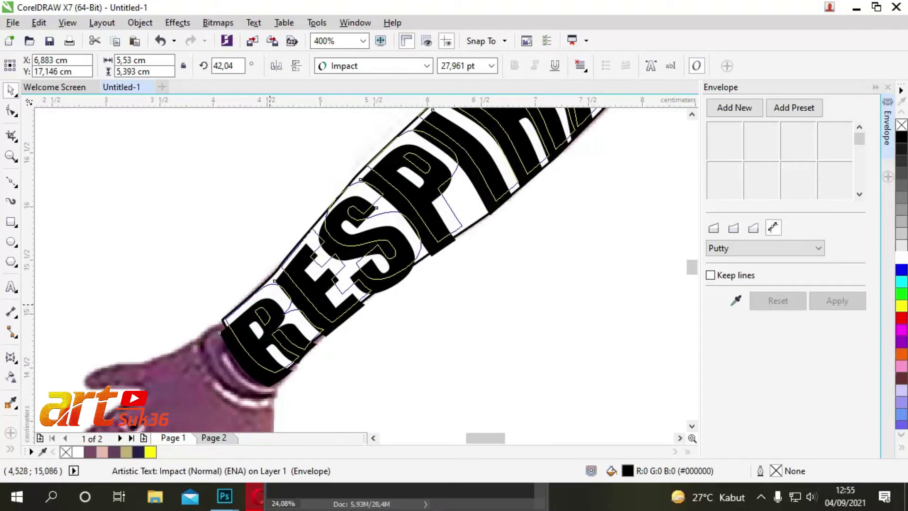
{"action": "scroll", "coordinate": [270, 301], "scroll_direction": "down", "scroll_amount": 2}
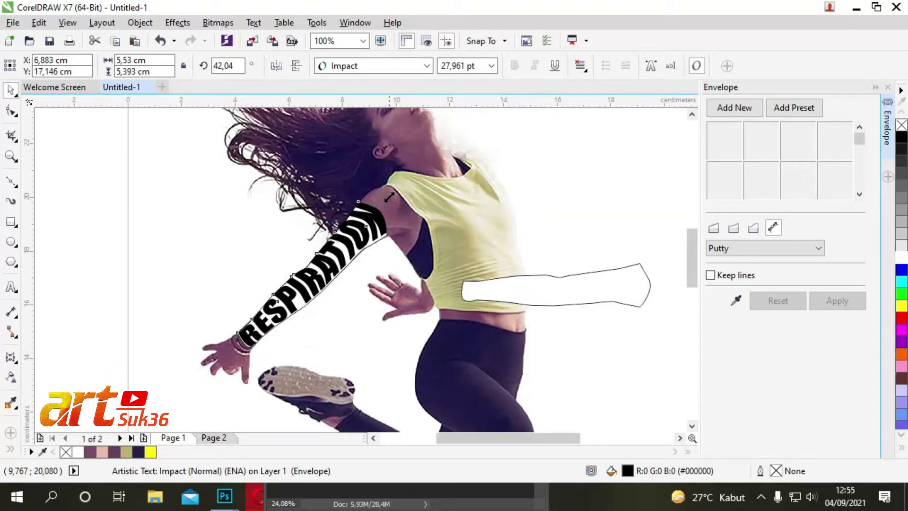
{"action": "left_click_drag", "start_coordinate": [391, 195], "coordinate": [386, 199]}
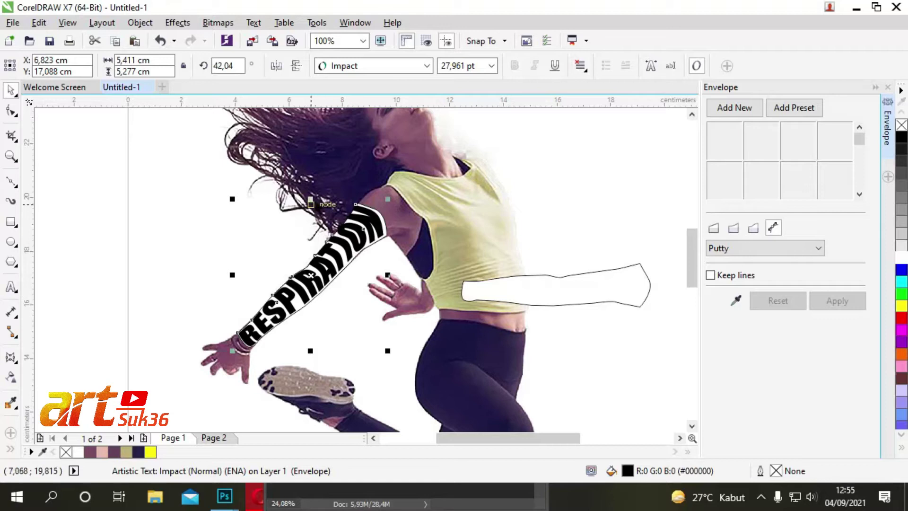
{"action": "left_click_drag", "start_coordinate": [311, 202], "coordinate": [312, 208]}
{"action": "scroll", "coordinate": [323, 303], "scroll_direction": "up", "scroll_amount": 2}
Recolour RESPIRATION with the arm's mauve (#99677A) sampled from the photo.
{"action": "left_click", "coordinate": [10, 401]}
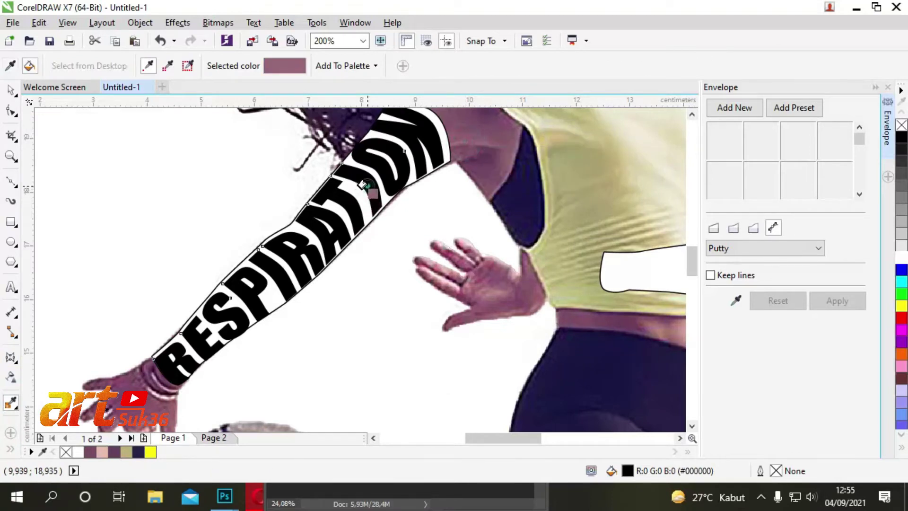
{"action": "left_click", "coordinate": [362, 184]}
{"action": "left_click", "coordinate": [9, 94]}
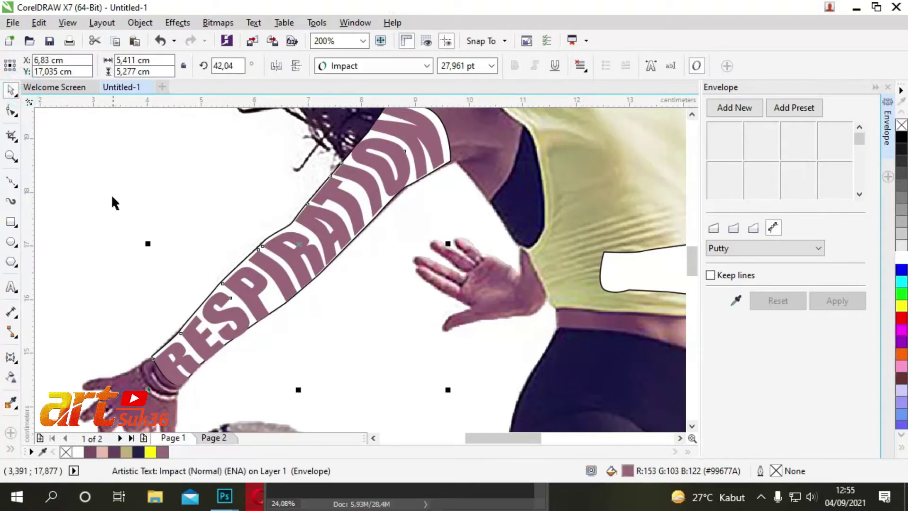
Select the leftover arm outline beneath the text and delete it.
{"action": "left_click", "coordinate": [235, 260]}
{"action": "key", "text": "Tab"}
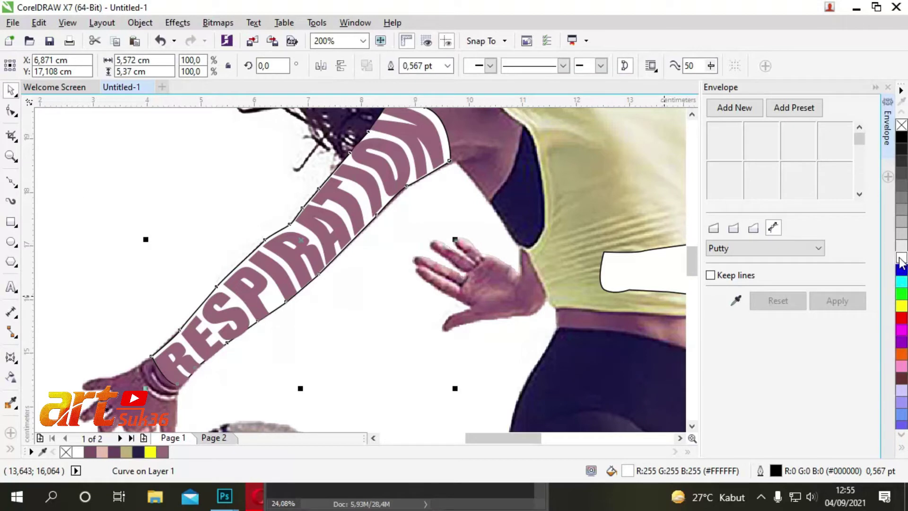
{"action": "scroll", "coordinate": [135, 315], "scroll_direction": "down", "scroll_amount": 3}
{"action": "left_click", "coordinate": [503, 182]}
{"action": "scroll", "coordinate": [149, 298], "scroll_direction": "up", "scroll_amount": 2}
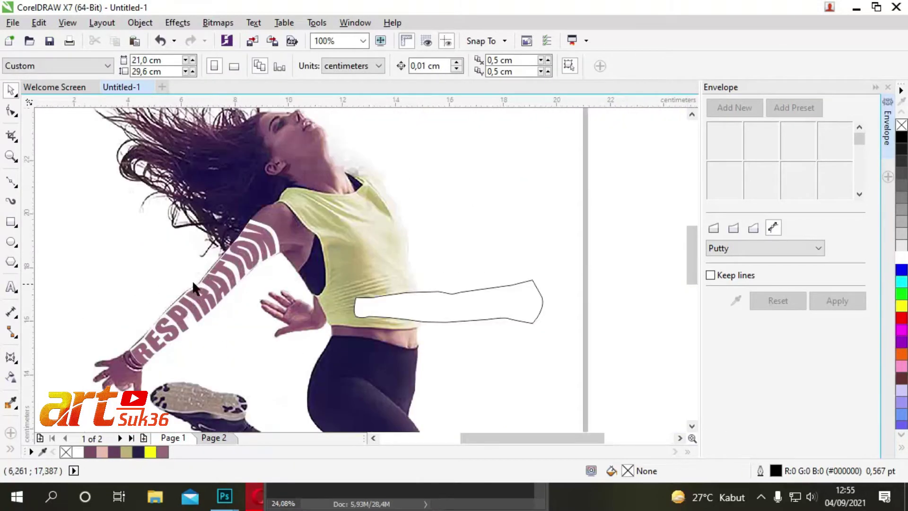
{"action": "left_click", "coordinate": [472, 307]}
{"action": "right_click", "coordinate": [472, 308]}
{"action": "left_click", "coordinate": [515, 272]}
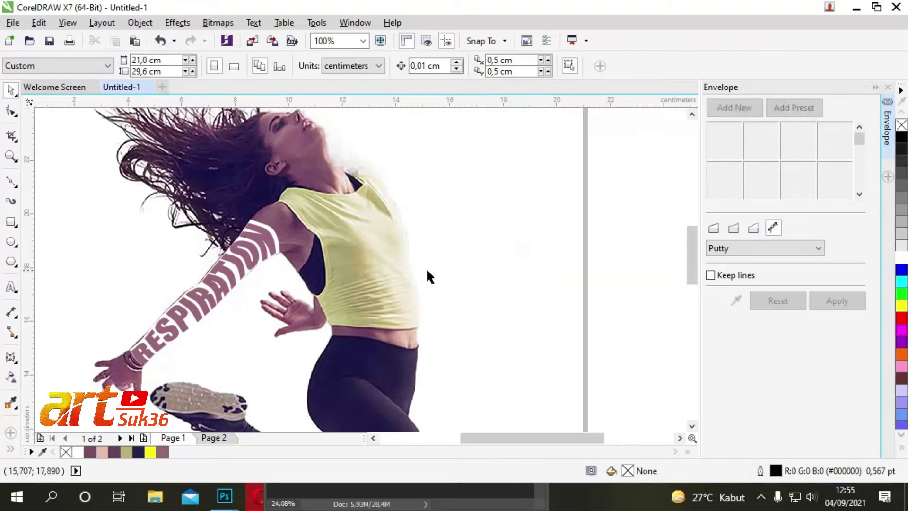
Start a Bezier trace of the yellow top from the armpit down the armhole and along the waistline.
{"action": "left_click", "coordinate": [10, 183]}
{"action": "scroll", "coordinate": [310, 251], "scroll_direction": "up", "scroll_amount": 2}
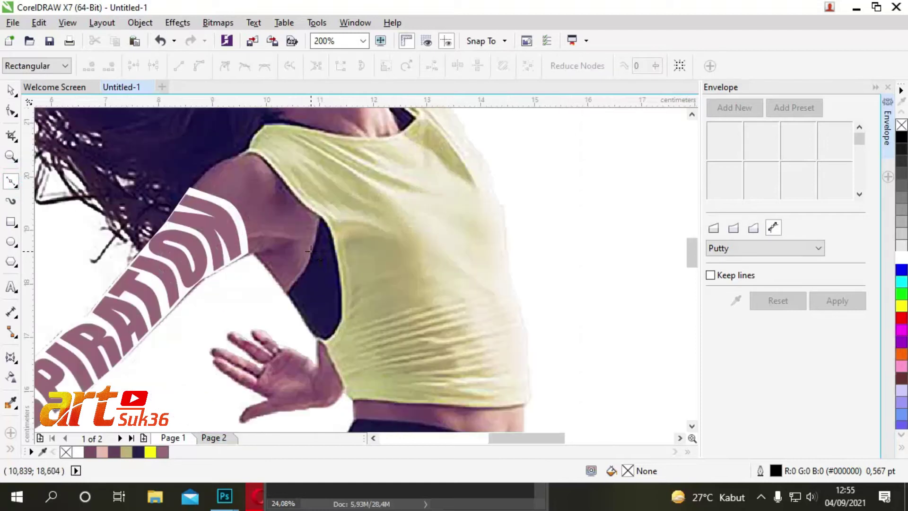
{"action": "left_click", "coordinate": [256, 258]}
{"action": "left_click", "coordinate": [287, 294]}
{"action": "key", "text": "space"}
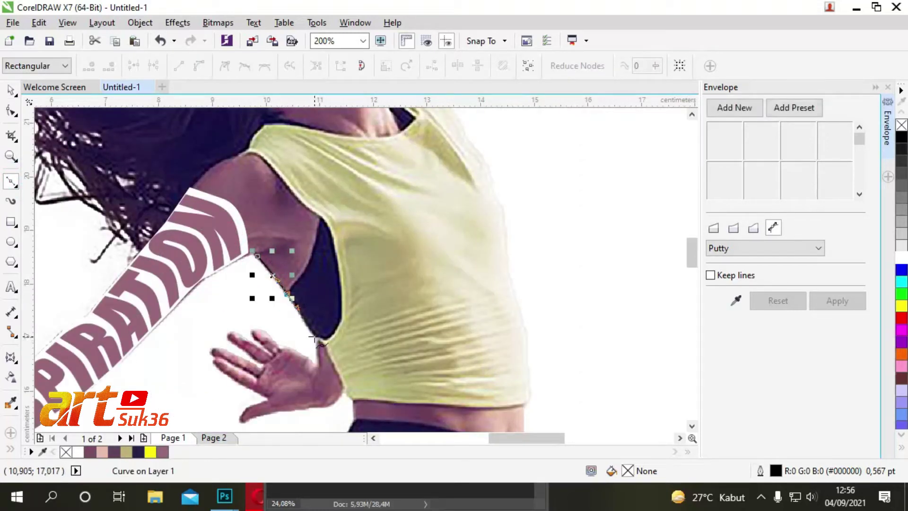
{"action": "left_click", "coordinate": [314, 337]}
{"action": "left_click", "coordinate": [337, 377]}
{"action": "left_click", "coordinate": [350, 399]}
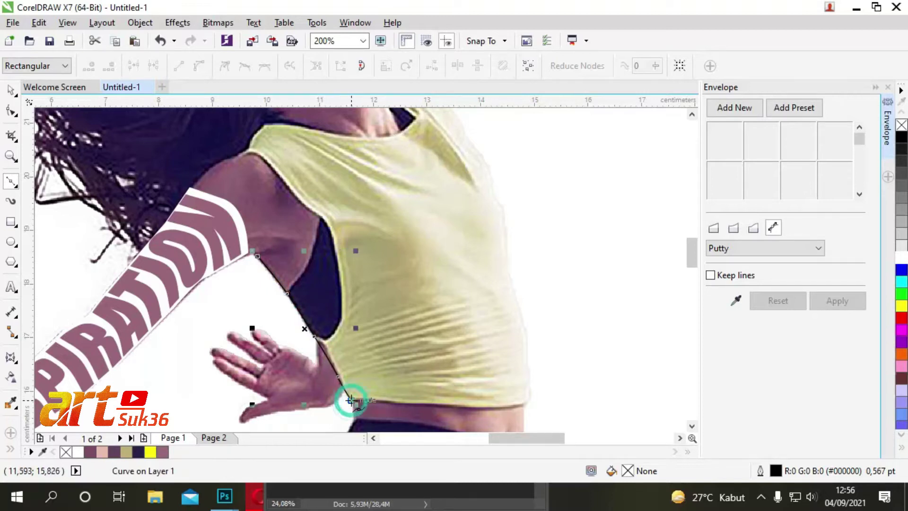
{"action": "left_click", "coordinate": [415, 403]}
{"action": "left_click", "coordinate": [476, 406]}
{"action": "left_click", "coordinate": [525, 404]}
Trace up the top's right side and around the neckline, closing the curve at the start.
{"action": "left_click_drag", "start_coordinate": [524, 322], "coordinate": [518, 304]}
{"action": "left_click_drag", "start_coordinate": [506, 255], "coordinate": [508, 242]}
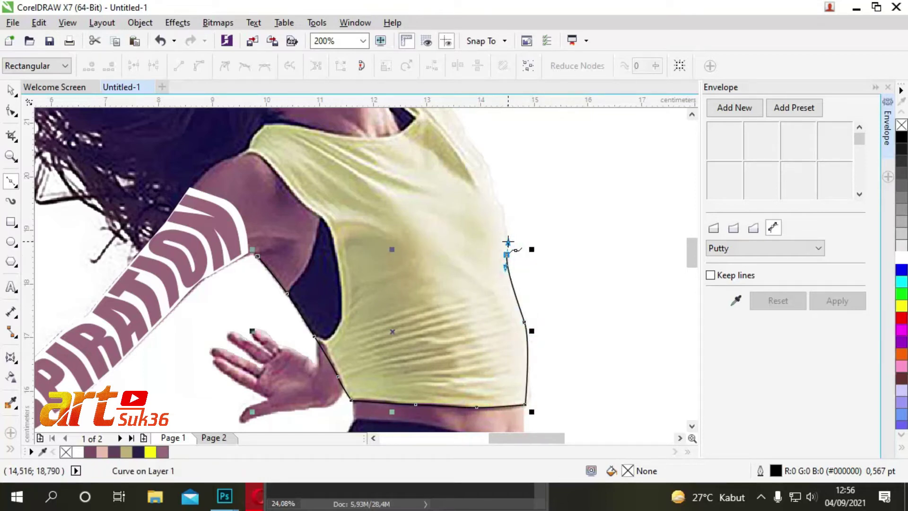
{"action": "left_click", "coordinate": [500, 201]}
{"action": "mouse_move", "coordinate": [489, 169]}
{"action": "left_mouse_down"}
{"action": "mouse_move", "coordinate": [485, 163]}
{"action": "mouse_move", "coordinate": [481, 172]}
{"action": "left_mouse_up"}
{"action": "scroll", "coordinate": [463, 126], "scroll_direction": "up", "scroll_amount": 2}
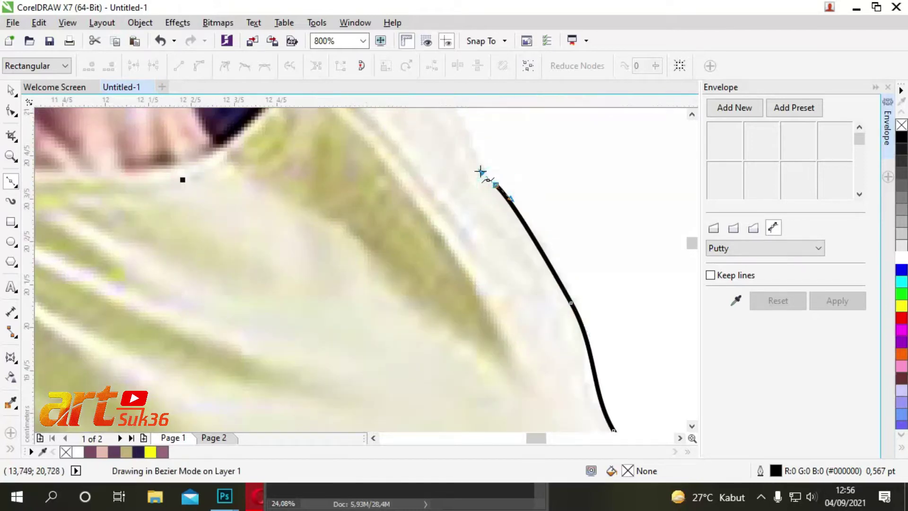
{"action": "scroll", "coordinate": [482, 199], "scroll_direction": "down", "scroll_amount": 1}
{"action": "scroll", "coordinate": [482, 214], "scroll_direction": "up", "scroll_amount": 1}
{"action": "left_click", "coordinate": [575, 251]}
{"action": "left_click", "coordinate": [529, 212]}
{"action": "scroll", "coordinate": [483, 201], "scroll_direction": "down", "scroll_amount": 2}
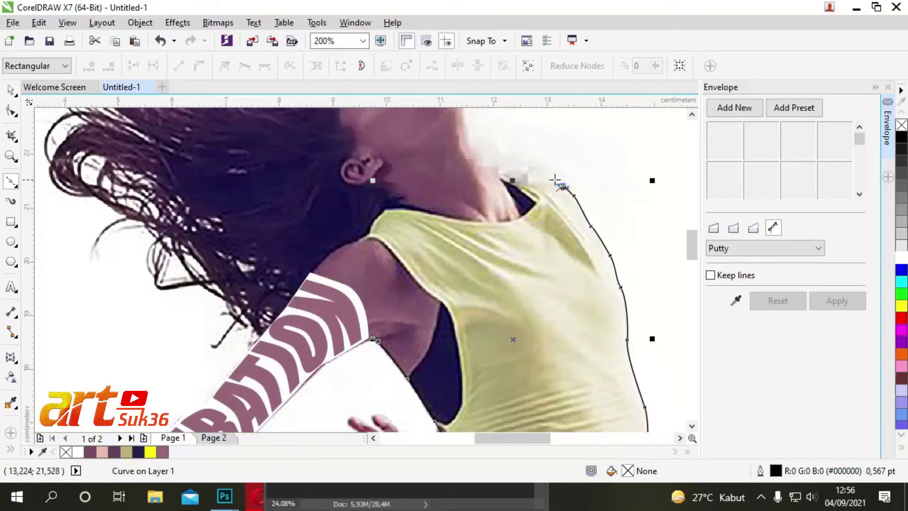
{"action": "key", "text": "ctrl+z"}
{"action": "key", "text": "ctrl+z"}
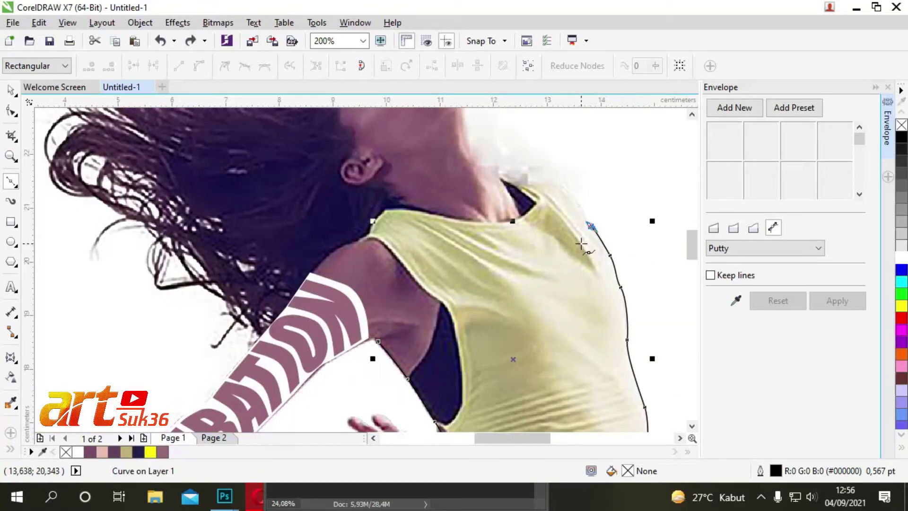
{"action": "key", "text": "ctrl+z"}
{"action": "left_click_drag", "start_coordinate": [543, 252], "coordinate": [511, 265]}
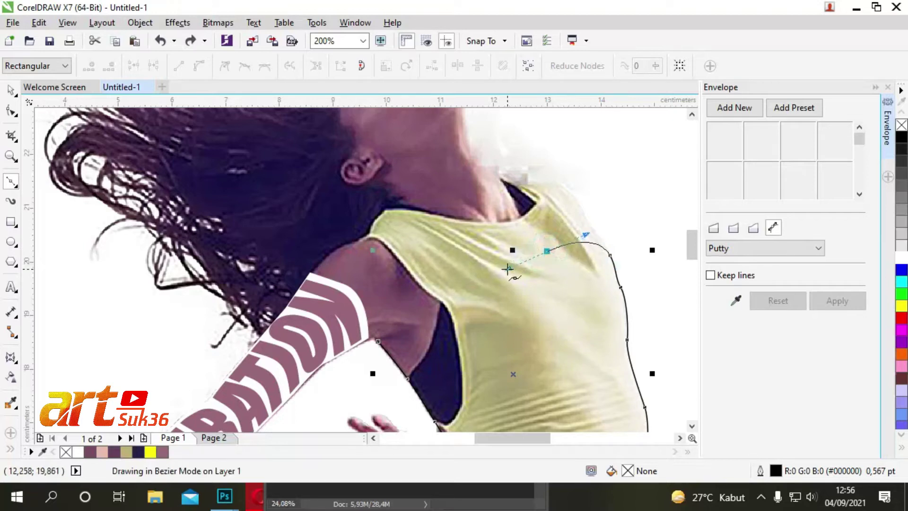
{"action": "left_click", "coordinate": [536, 273]}
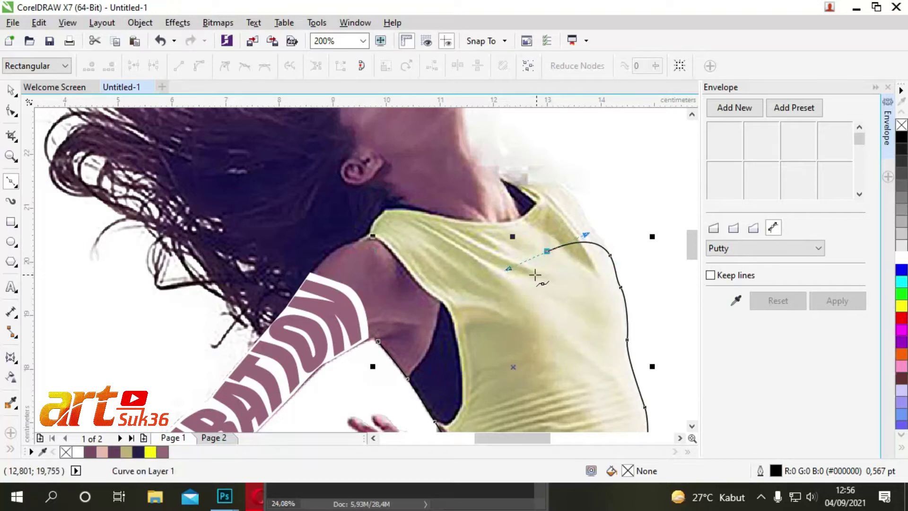
{"action": "left_click_drag", "start_coordinate": [486, 278], "coordinate": [475, 283]}
{"action": "left_click", "coordinate": [440, 301]}
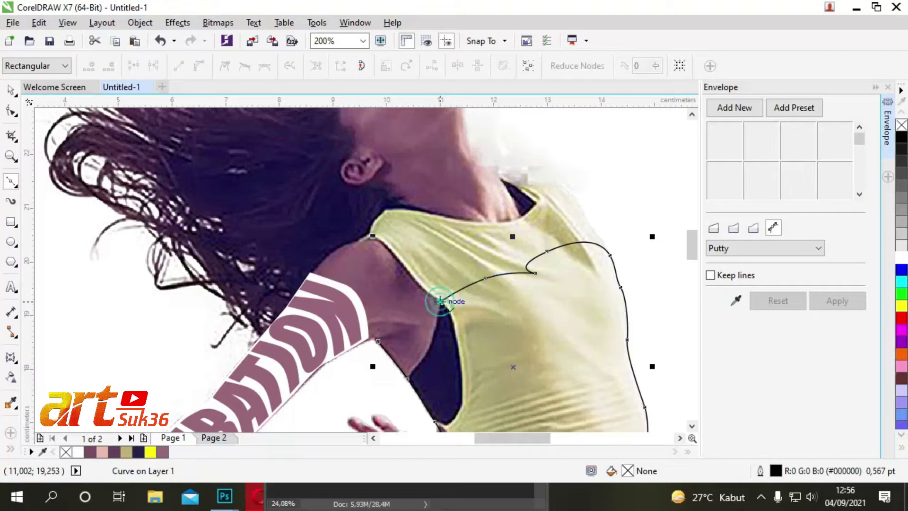
{"action": "left_click_drag", "start_coordinate": [431, 328], "coordinate": [432, 330]}
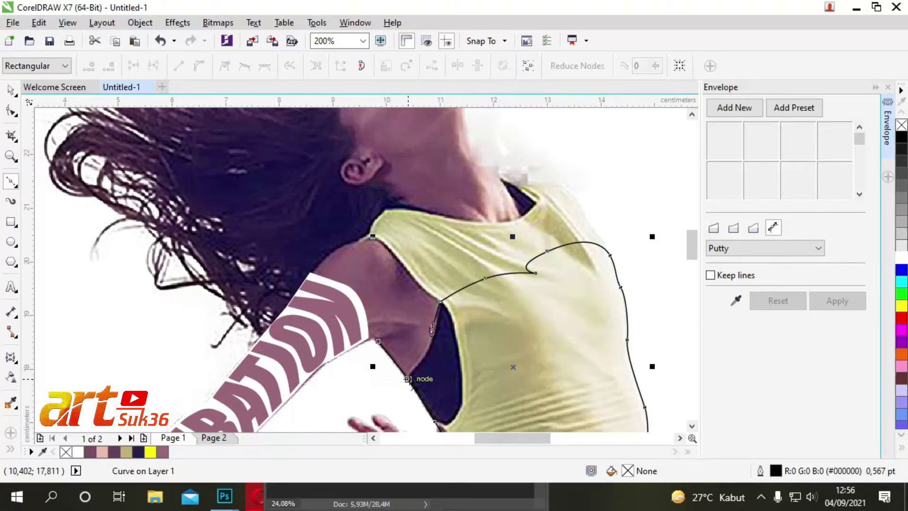
{"action": "left_click_drag", "start_coordinate": [415, 362], "coordinate": [414, 364]}
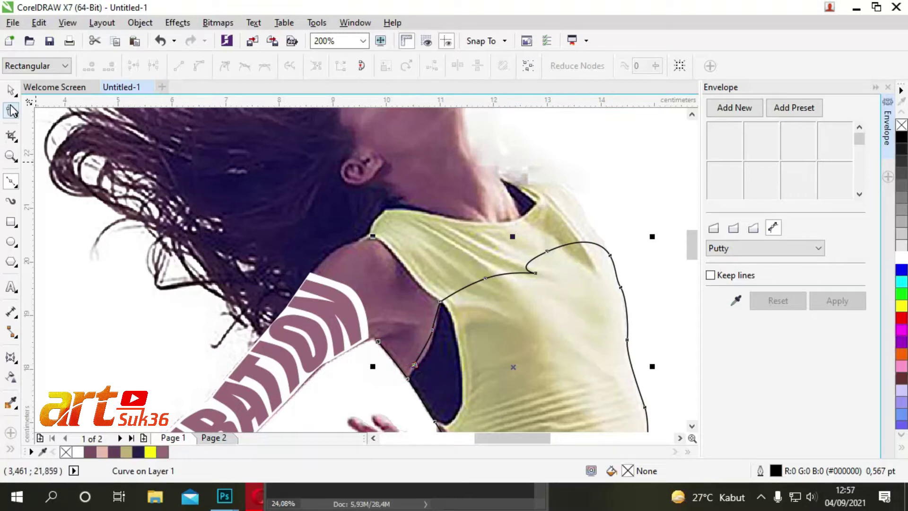
Refine the shirt curve's nodes to fit the armhole, side and neckline edges.
{"action": "scroll", "coordinate": [409, 364], "scroll_direction": "up", "scroll_amount": 3}
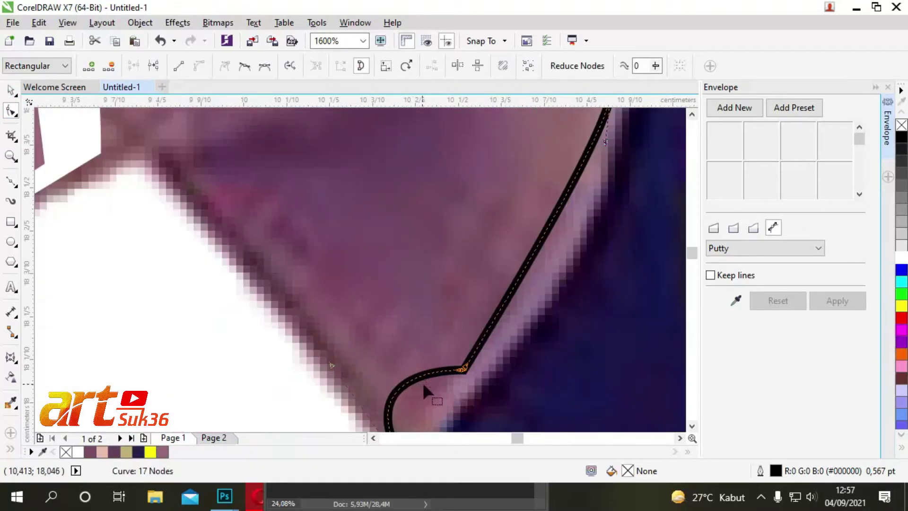
{"action": "scroll", "coordinate": [506, 310], "scroll_direction": "down", "scroll_amount": 3}
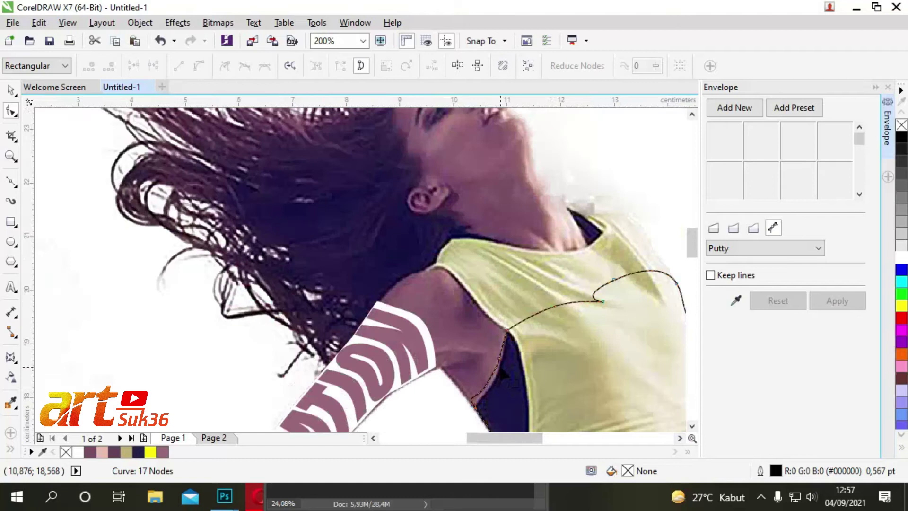
{"action": "scroll", "coordinate": [495, 338], "scroll_direction": "up", "scroll_amount": 2}
{"action": "left_click_drag", "start_coordinate": [496, 339], "coordinate": [497, 351]}
{"action": "scroll", "coordinate": [492, 345], "scroll_direction": "down", "scroll_amount": 1}
{"action": "scroll", "coordinate": [483, 416], "scroll_direction": "up", "scroll_amount": 1}
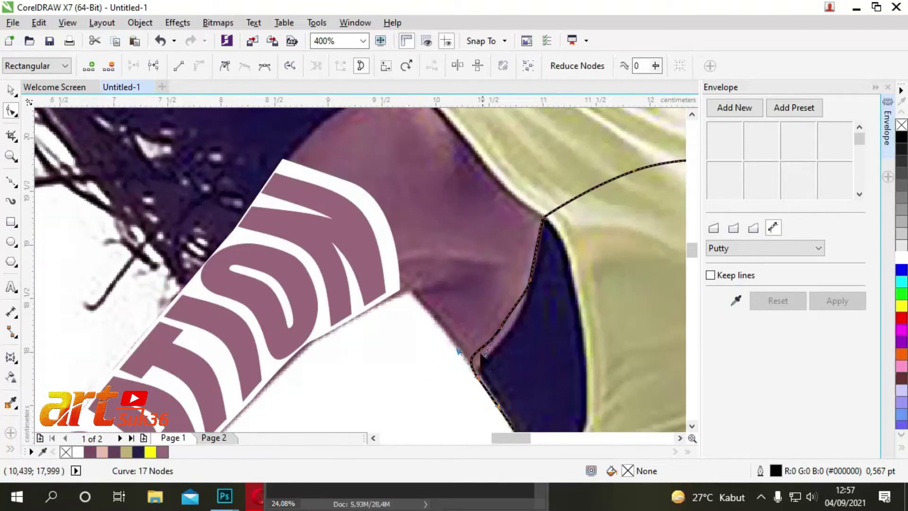
{"action": "scroll", "coordinate": [471, 366], "scroll_direction": "down", "scroll_amount": 1}
{"action": "left_click_drag", "start_coordinate": [467, 354], "coordinate": [469, 359]}
{"action": "scroll", "coordinate": [470, 362], "scroll_direction": "down", "scroll_amount": 2}
{"action": "scroll", "coordinate": [502, 265], "scroll_direction": "up", "scroll_amount": 2}
{"action": "left_click_drag", "start_coordinate": [501, 273], "coordinate": [505, 270]}
{"action": "scroll", "coordinate": [476, 282], "scroll_direction": "down", "scroll_amount": 2}
{"action": "scroll", "coordinate": [539, 228], "scroll_direction": "up", "scroll_amount": 2}
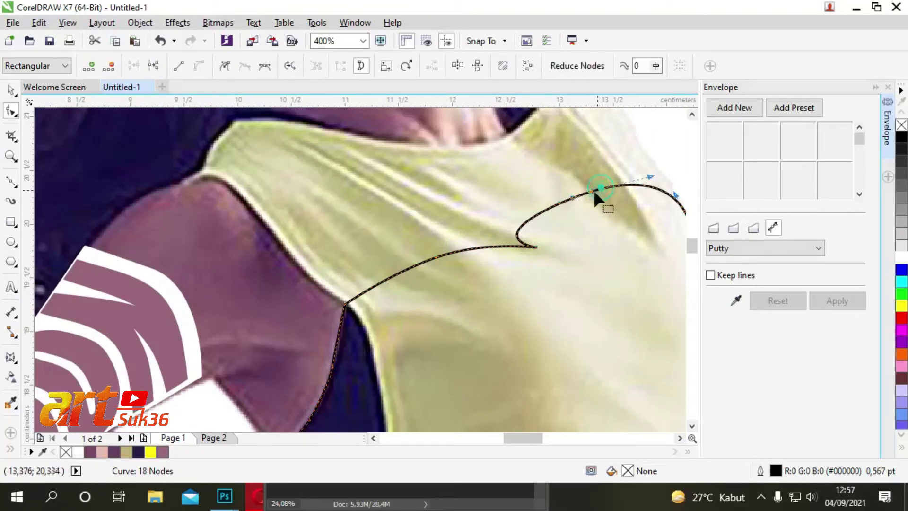
{"action": "double_click", "coordinate": [533, 245]}
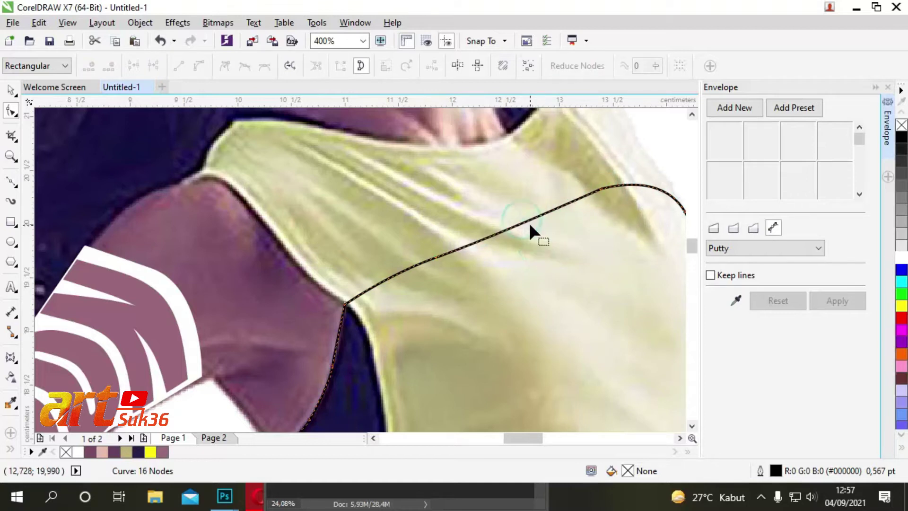
{"action": "double_click", "coordinate": [530, 226]}
{"action": "left_click_drag", "start_coordinate": [529, 226], "coordinate": [543, 232]}
{"action": "scroll", "coordinate": [543, 231], "scroll_direction": "down", "scroll_amount": 2}
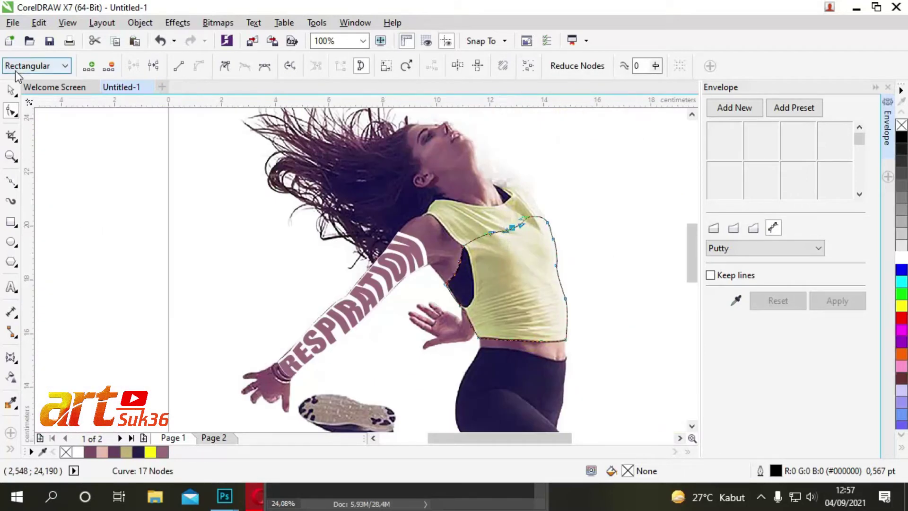
Move the shirt outline off the figure to the right and rotate it about 72°.
{"action": "left_click", "coordinate": [10, 90]}
{"action": "scroll", "coordinate": [38, 193], "scroll_direction": "down", "scroll_amount": 3}
{"action": "scroll", "coordinate": [73, 179], "scroll_direction": "up", "scroll_amount": 3}
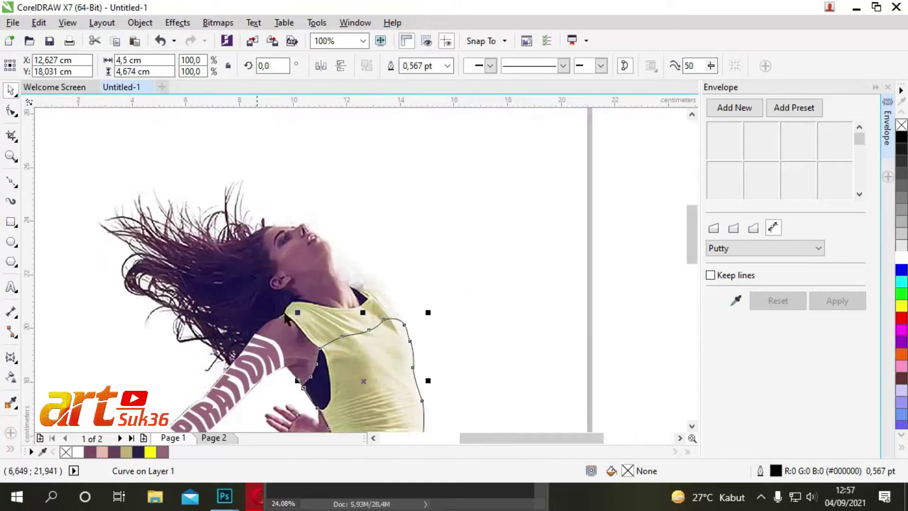
{"action": "scroll", "coordinate": [373, 373], "scroll_direction": "down", "scroll_amount": 1}
{"action": "left_click_drag", "start_coordinate": [377, 377], "coordinate": [537, 354]}
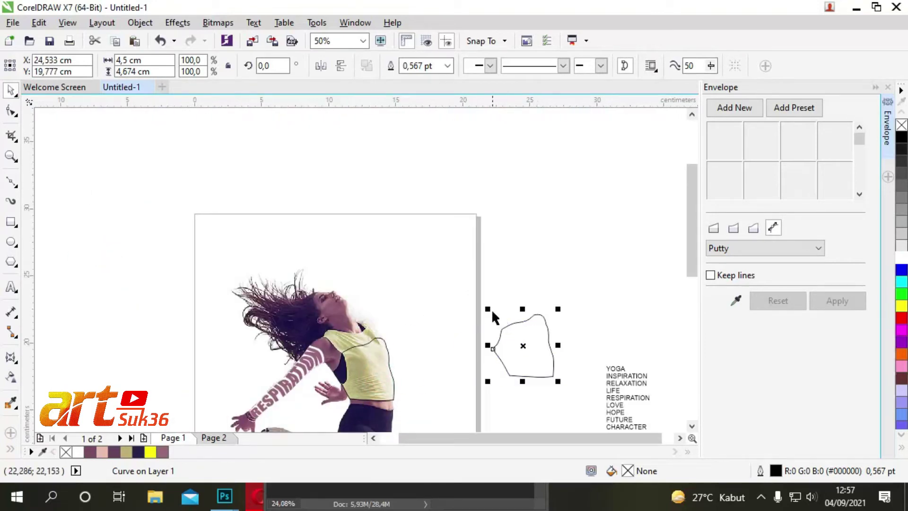
{"action": "left_click", "coordinate": [514, 352]}
{"action": "left_click_drag", "start_coordinate": [487, 308], "coordinate": [470, 378]}
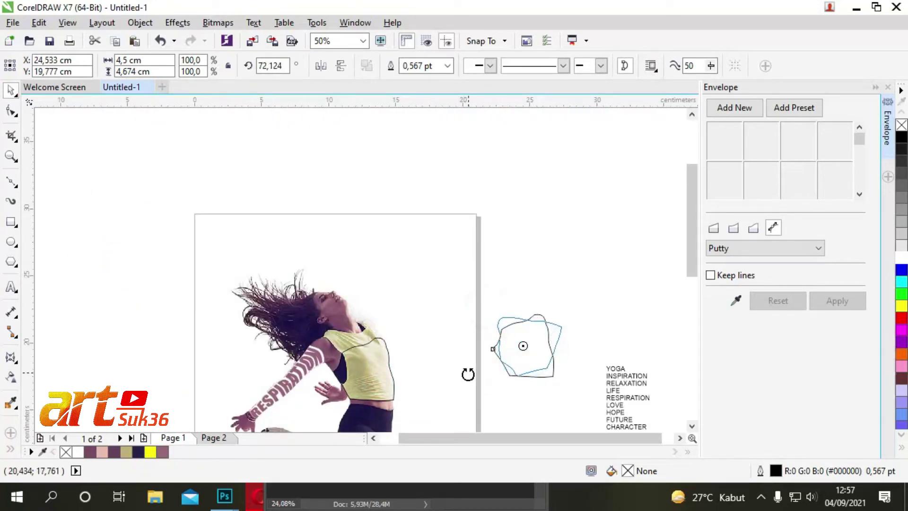
Set FUTURE in Impact and warp it into the shirt outline's envelope shape.
{"action": "mouse_move", "coordinate": [619, 419]}
{"action": "left_mouse_down"}
{"action": "mouse_move", "coordinate": [534, 309]}
{"action": "mouse_move", "coordinate": [588, 280]}
{"action": "left_mouse_up"}
{"action": "left_click", "coordinate": [344, 66]}
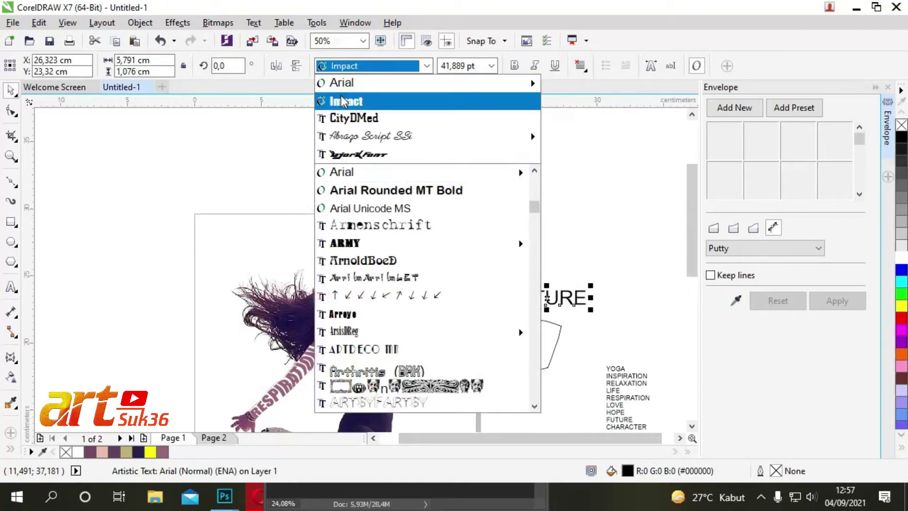
{"action": "left_click", "coordinate": [341, 96]}
{"action": "left_click", "coordinate": [736, 300]}
{"action": "left_click", "coordinate": [501, 337]}
{"action": "left_click", "coordinate": [836, 301]}
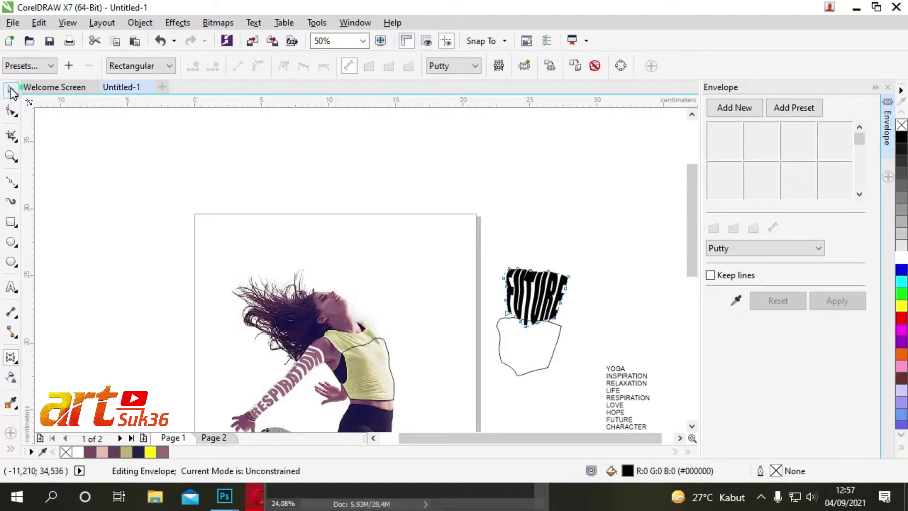
Fill the shirt outline curve with white.
{"action": "left_click", "coordinate": [12, 92]}
{"action": "left_click", "coordinate": [380, 377]}
{"action": "left_click", "coordinate": [901, 257]}
Rotate the warped FUTURE to about 308° and move it onto the woman's shirt.
{"action": "left_click", "coordinate": [529, 288]}
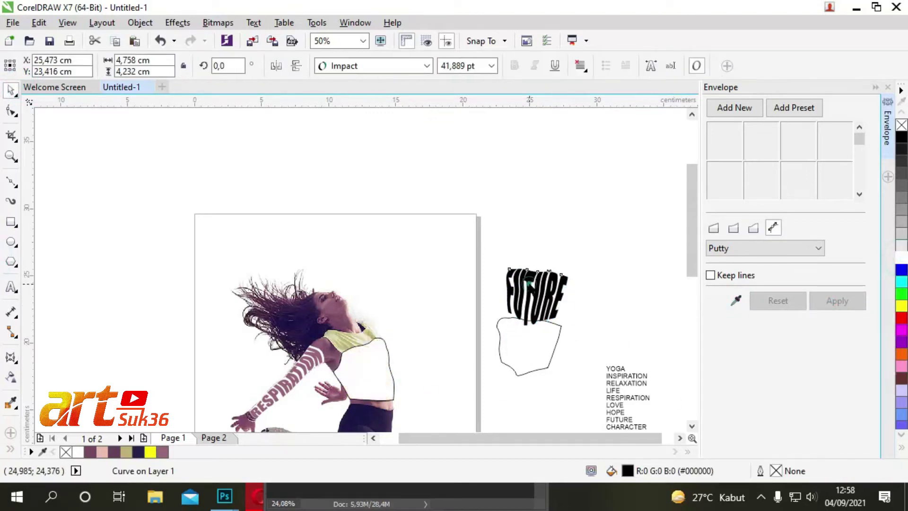
{"action": "left_click", "coordinate": [528, 283]}
{"action": "left_click_drag", "start_coordinate": [569, 270], "coordinate": [572, 219]}
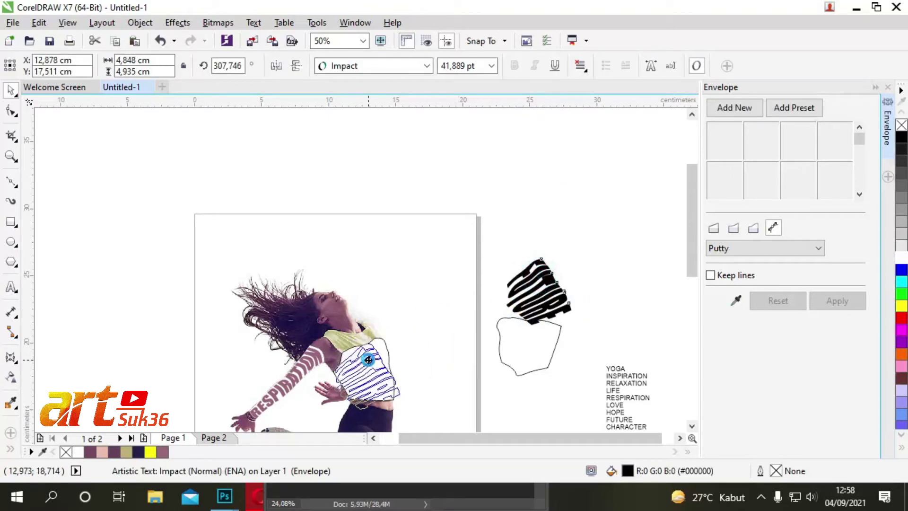
{"action": "left_click_drag", "start_coordinate": [540, 266], "coordinate": [370, 351]}
{"action": "scroll", "coordinate": [371, 351], "scroll_direction": "up", "scroll_amount": 2}
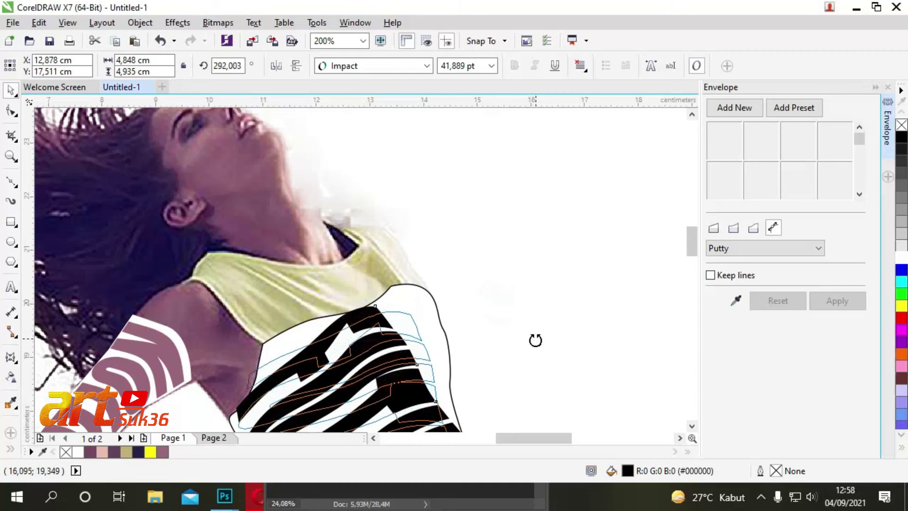
Rotate FUTURE to about 290° and reposition it over the shirt.
{"action": "left_click_drag", "start_coordinate": [500, 302], "coordinate": [535, 342]}
{"action": "left_click_drag", "start_coordinate": [405, 314], "coordinate": [413, 303]}
{"action": "scroll", "coordinate": [480, 274], "scroll_direction": "down", "scroll_amount": 2}
{"action": "scroll", "coordinate": [378, 300], "scroll_direction": "up", "scroll_amount": 2}
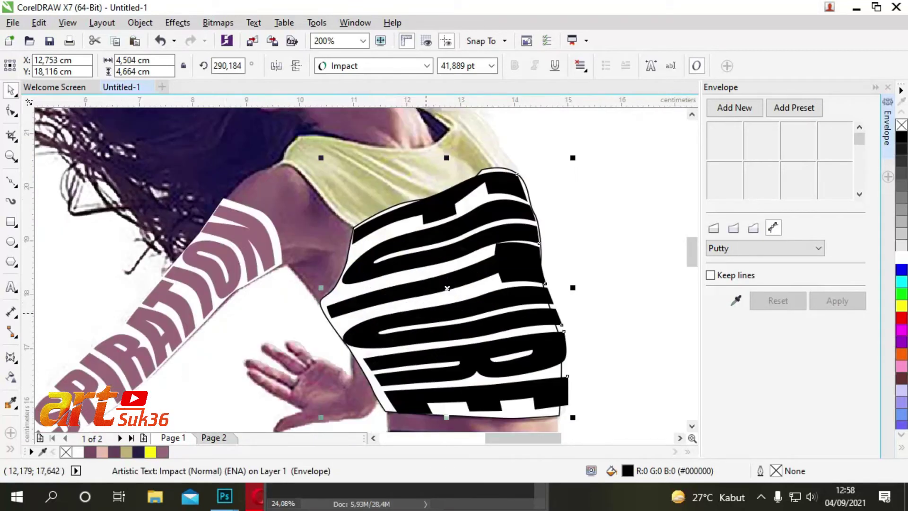
{"action": "scroll", "coordinate": [519, 311], "scroll_direction": "down", "scroll_amount": 2}
Stretch and rescale FUTURE so it fills the shirt down to the waist.
{"action": "left_click_drag", "start_coordinate": [469, 328], "coordinate": [457, 318]}
{"action": "scroll", "coordinate": [456, 321], "scroll_direction": "up", "scroll_amount": 2}
{"action": "scroll", "coordinate": [457, 318], "scroll_direction": "down", "scroll_amount": 2}
{"action": "scroll", "coordinate": [369, 237], "scroll_direction": "up", "scroll_amount": 3}
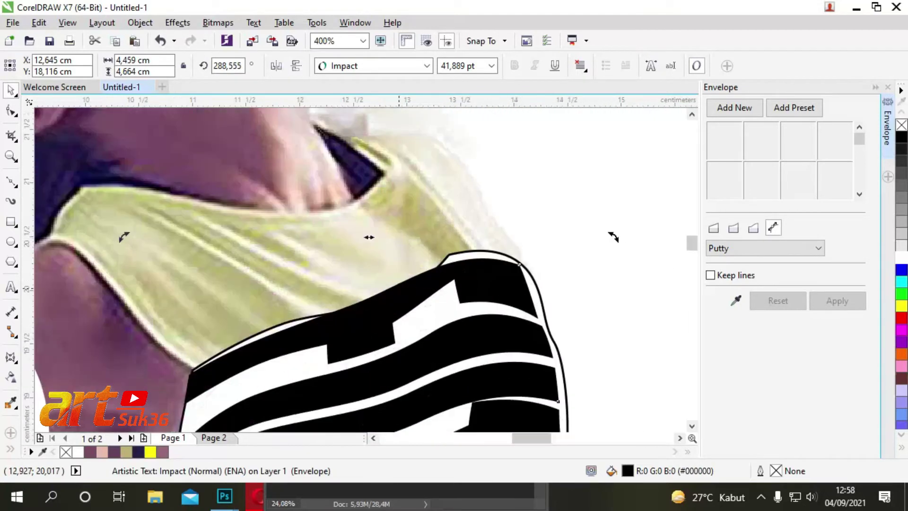
{"action": "left_click_drag", "start_coordinate": [369, 240], "coordinate": [367, 250]}
{"action": "scroll", "coordinate": [442, 204], "scroll_direction": "down", "scroll_amount": 2}
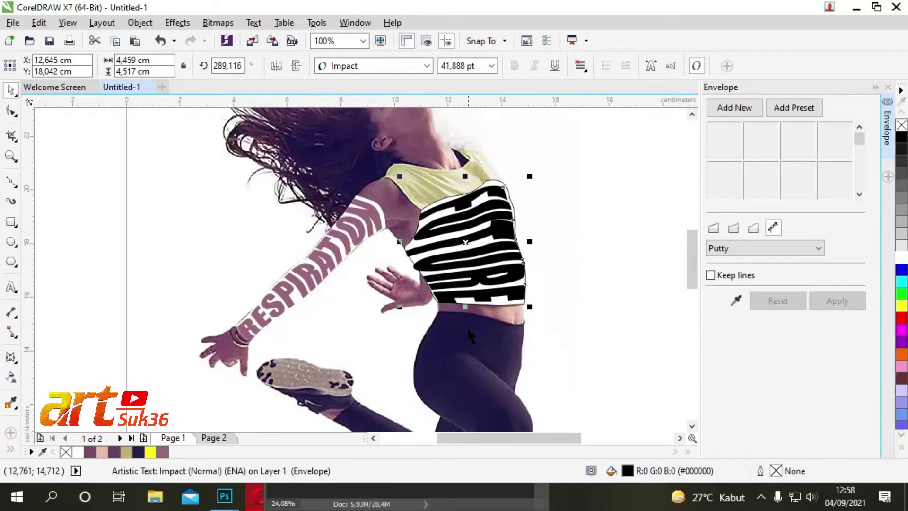
{"action": "scroll", "coordinate": [450, 285], "scroll_direction": "up", "scroll_amount": 2}
{"action": "left_click_drag", "start_coordinate": [454, 254], "coordinate": [450, 247]}
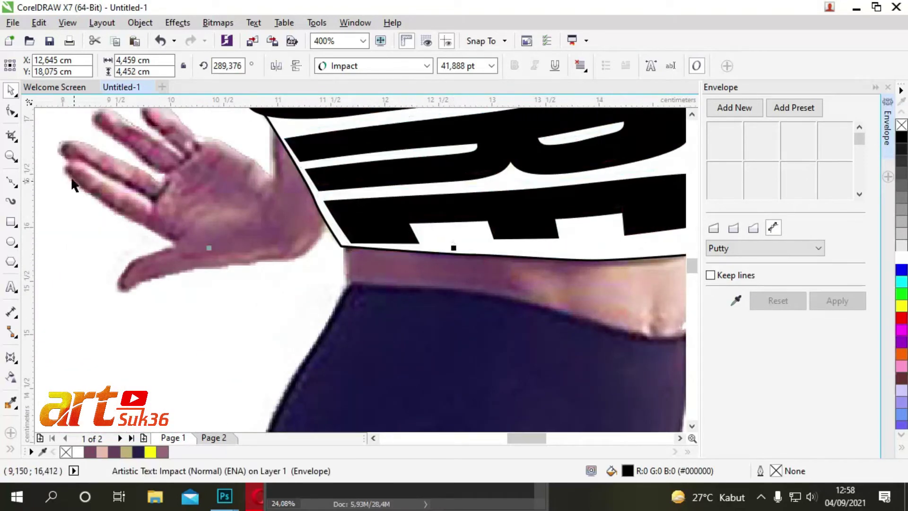
Drag FUTURE's envelope nodes to match the shirt hem and shoulder edge.
{"action": "left_click", "coordinate": [11, 357]}
{"action": "left_click_drag", "start_coordinate": [340, 252], "coordinate": [338, 246]}
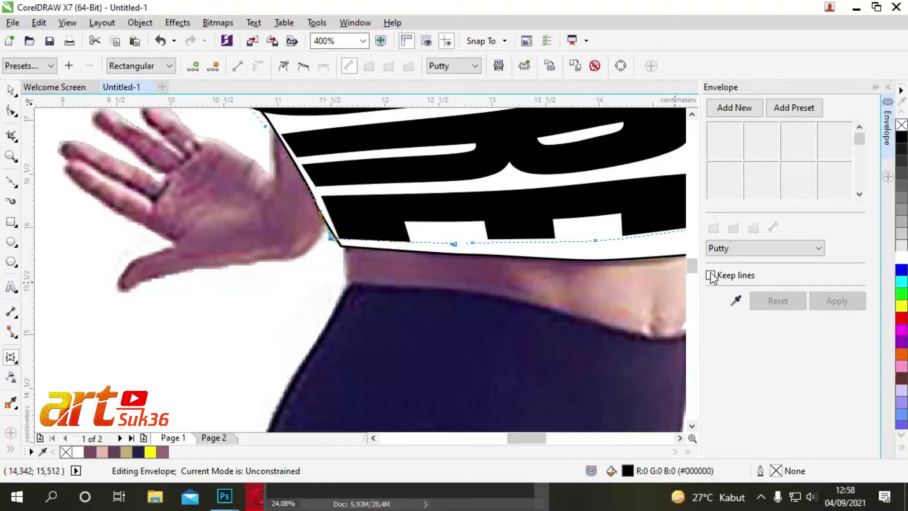
{"action": "scroll", "coordinate": [341, 246], "scroll_direction": "down", "scroll_amount": 1}
{"action": "scroll", "coordinate": [520, 237], "scroll_direction": "up", "scroll_amount": 3}
{"action": "scroll", "coordinate": [609, 241], "scroll_direction": "up", "scroll_amount": 1}
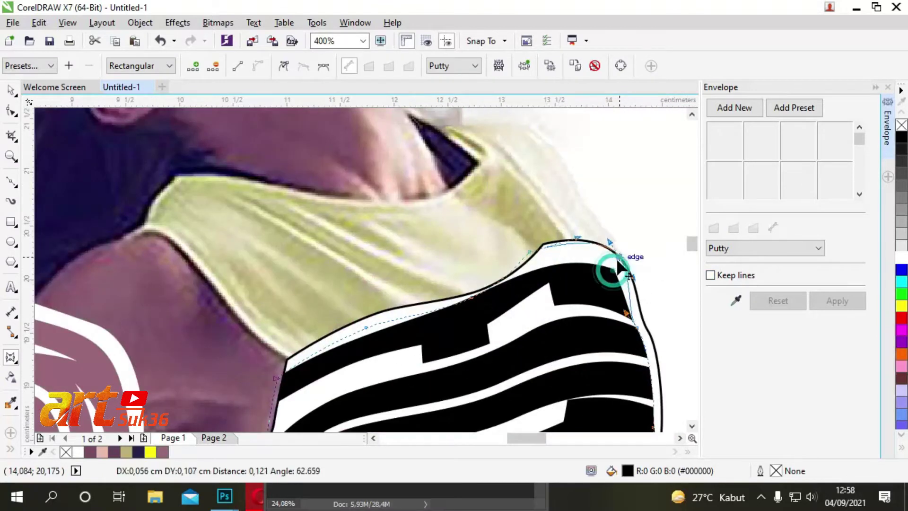
{"action": "left_click_drag", "start_coordinate": [622, 273], "coordinate": [617, 256]}
{"action": "left_click_drag", "start_coordinate": [646, 325], "coordinate": [651, 325]}
{"action": "scroll", "coordinate": [638, 327], "scroll_direction": "down", "scroll_amount": 1}
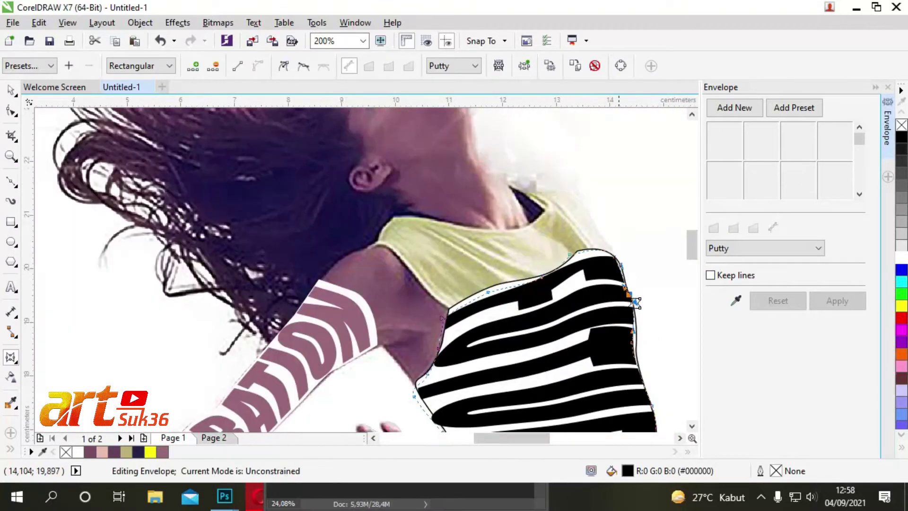
{"action": "scroll", "coordinate": [615, 322], "scroll_direction": "up", "scroll_amount": 2}
{"action": "left_click_drag", "start_coordinate": [618, 383], "coordinate": [625, 371]}
{"action": "scroll", "coordinate": [625, 371], "scroll_direction": "down", "scroll_amount": 3}
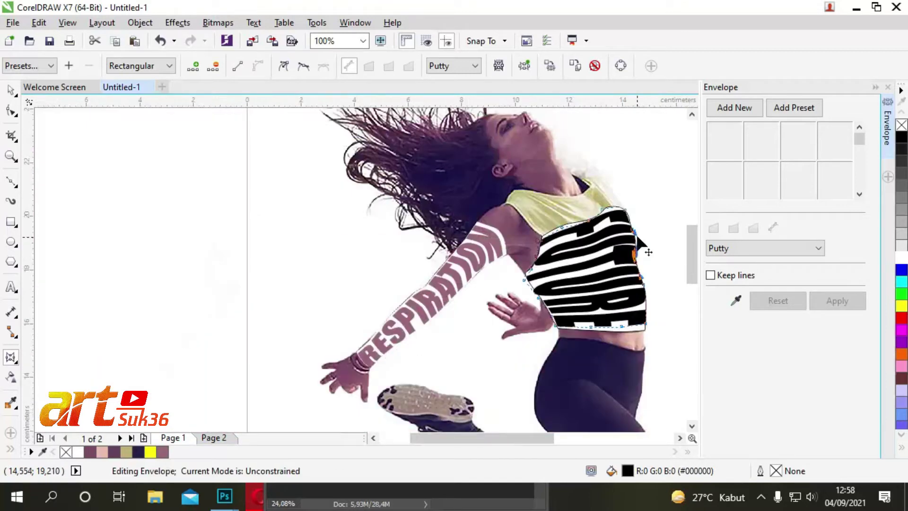
{"action": "scroll", "coordinate": [229, 151], "scroll_direction": "up", "scroll_amount": 1}
Fill FUTURE with the dark mauve (#754967) sampled from RESPIRATION.
{"action": "left_click", "coordinate": [10, 89]}
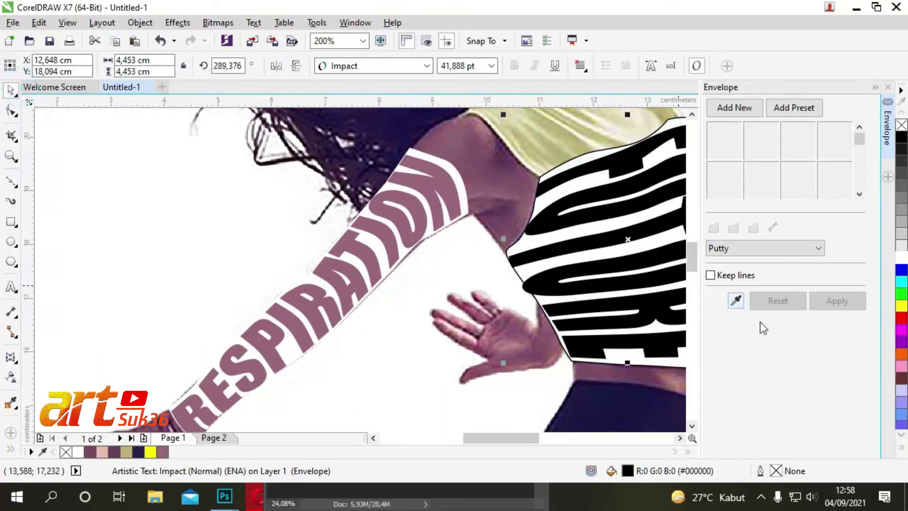
{"action": "left_click", "coordinate": [731, 300]}
{"action": "left_click", "coordinate": [10, 402]}
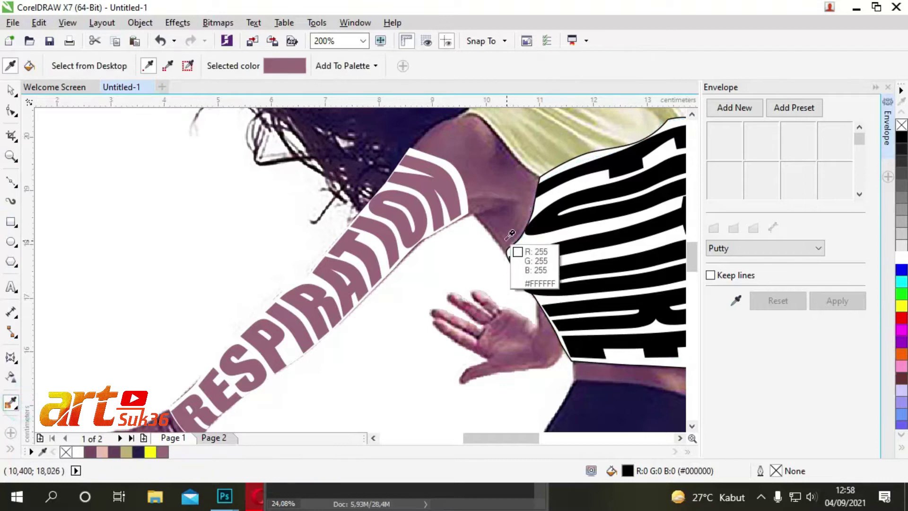
{"action": "left_click", "coordinate": [542, 214]}
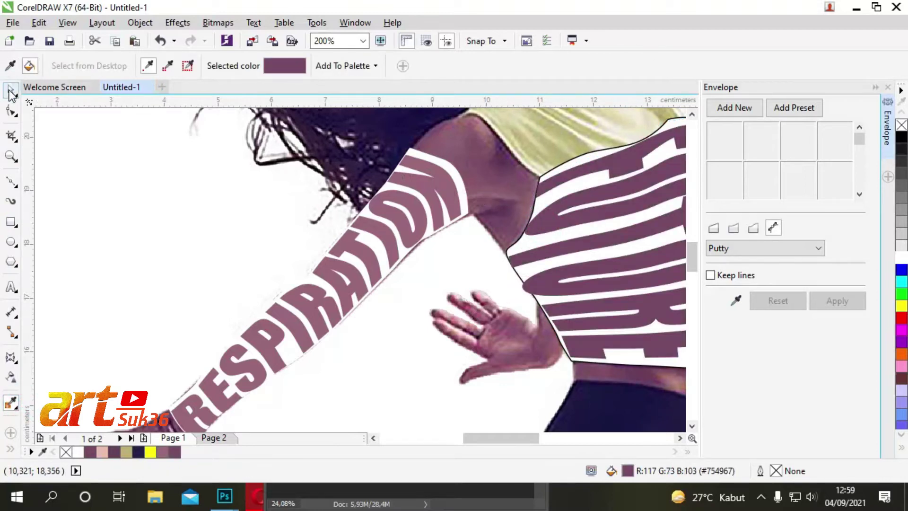
Remove the black outline from the shirt-shaped curve and deselect it.
{"action": "left_click", "coordinate": [10, 89]}
{"action": "left_click", "coordinate": [554, 168]}
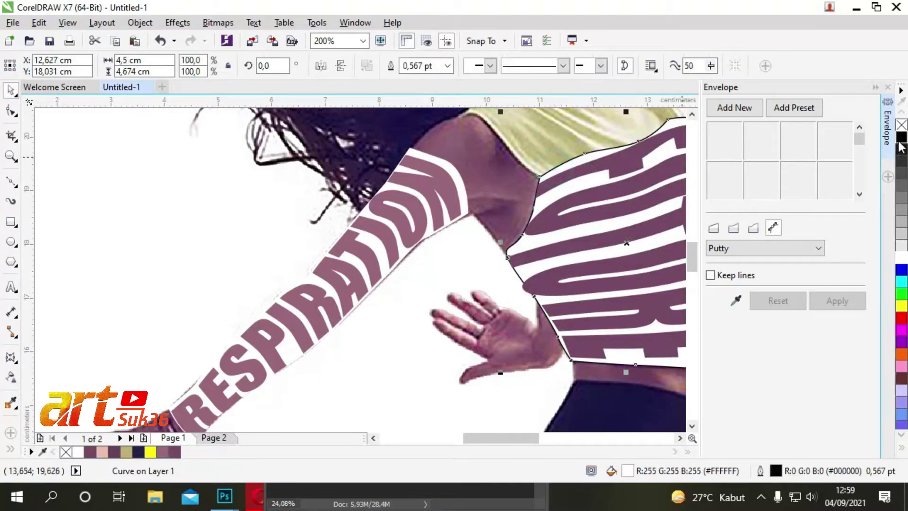
{"action": "right_click", "coordinate": [901, 126]}
{"action": "scroll", "coordinate": [183, 206], "scroll_direction": "down", "scroll_amount": 3}
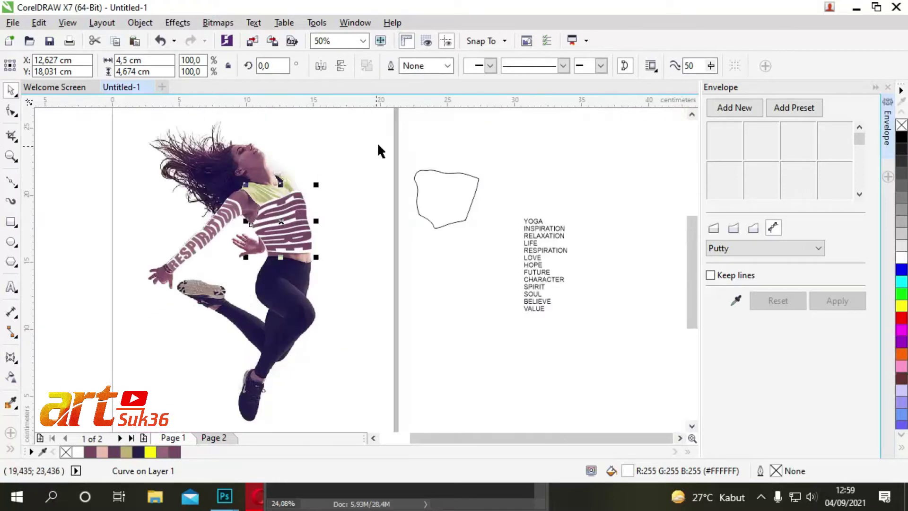
{"action": "left_click", "coordinate": [376, 142]}
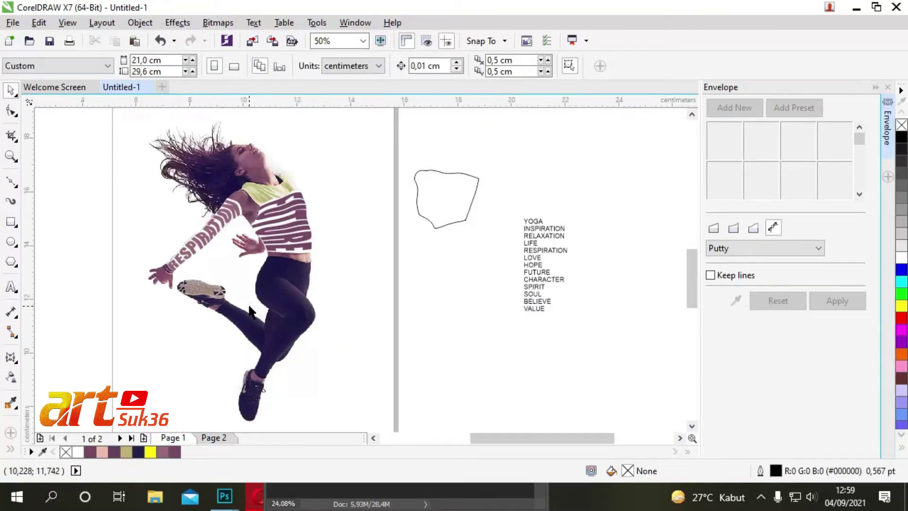
{"action": "scroll", "coordinate": [253, 302], "scroll_direction": "up", "scroll_amount": 2}
{"action": "left_click", "coordinate": [9, 183]}
Trace a closed Bezier curve around the woman's upper thigh, from hip to knee.
{"action": "scroll", "coordinate": [234, 267], "scroll_direction": "up", "scroll_amount": 2}
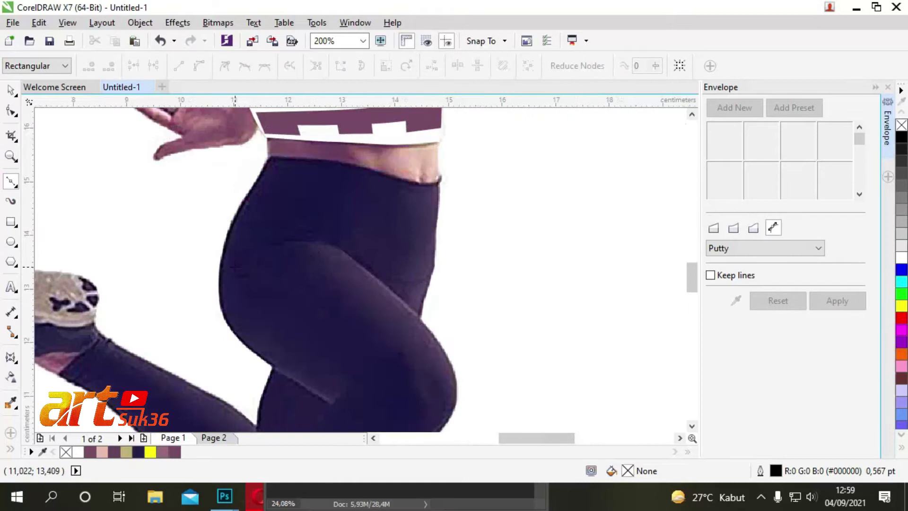
{"action": "left_click", "coordinate": [220, 308]}
{"action": "left_click_drag", "start_coordinate": [385, 286], "coordinate": [408, 307]}
{"action": "left_click", "coordinate": [422, 315]}
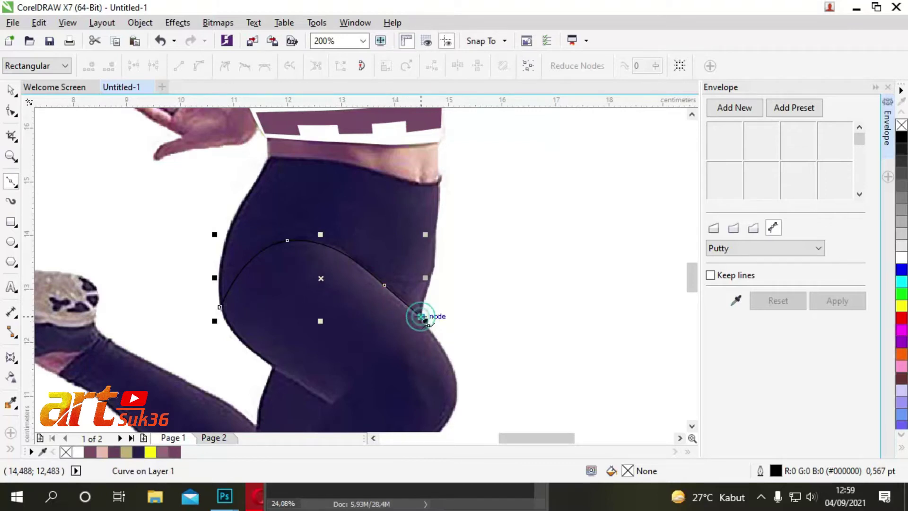
{"action": "left_click", "coordinate": [458, 378]}
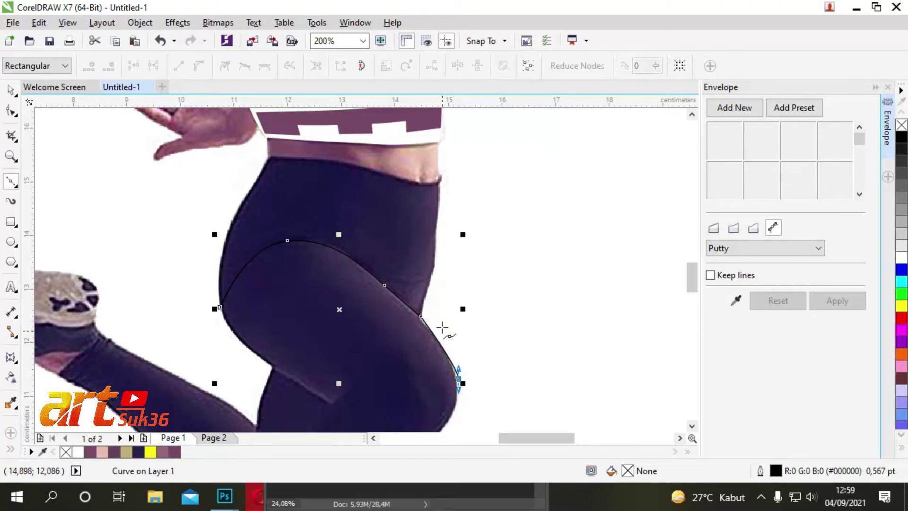
{"action": "scroll", "coordinate": [441, 331], "scroll_direction": "down", "scroll_amount": 3}
{"action": "left_click_drag", "start_coordinate": [457, 260], "coordinate": [470, 256]}
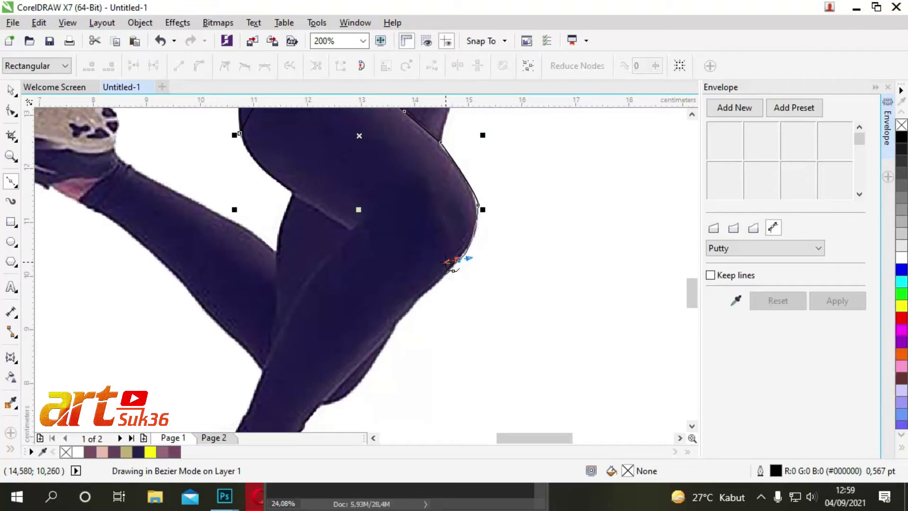
{"action": "left_click_drag", "start_coordinate": [397, 220], "coordinate": [370, 214]}
{"action": "left_click", "coordinate": [348, 228]}
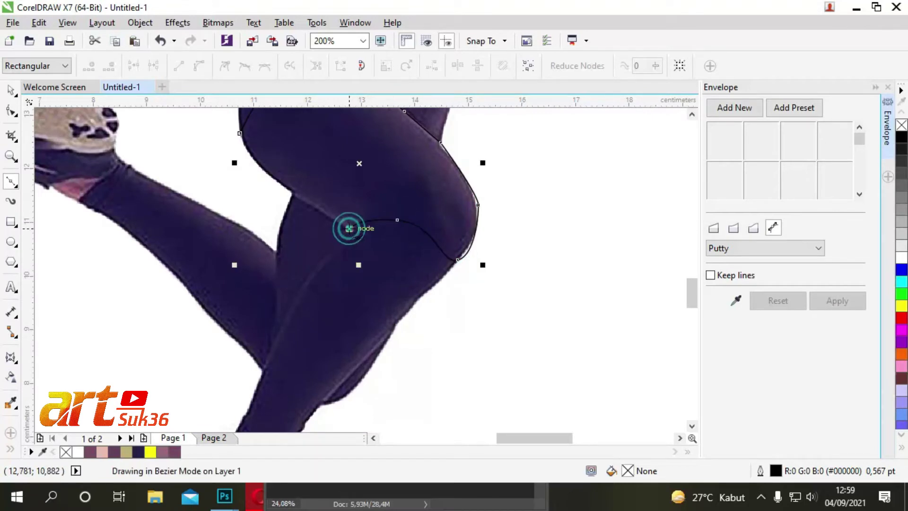
{"action": "left_click_drag", "start_coordinate": [284, 185], "coordinate": [275, 178]}
{"action": "left_click_drag", "start_coordinate": [240, 134], "coordinate": [243, 142]}
Fill the thigh shape white and remove its outline.
{"action": "scroll", "coordinate": [486, 315], "scroll_direction": "down", "scroll_amount": 2}
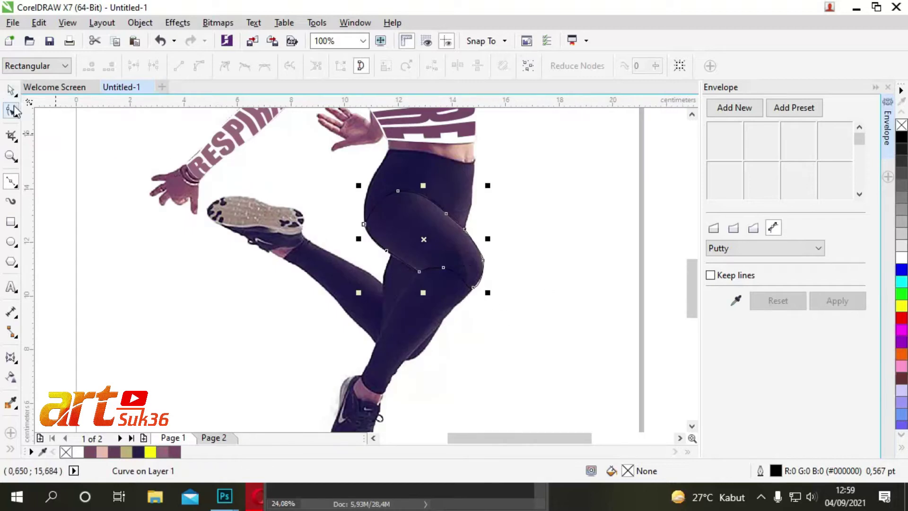
{"action": "left_click", "coordinate": [13, 110]}
{"action": "scroll", "coordinate": [510, 287], "scroll_direction": "up", "scroll_amount": 2}
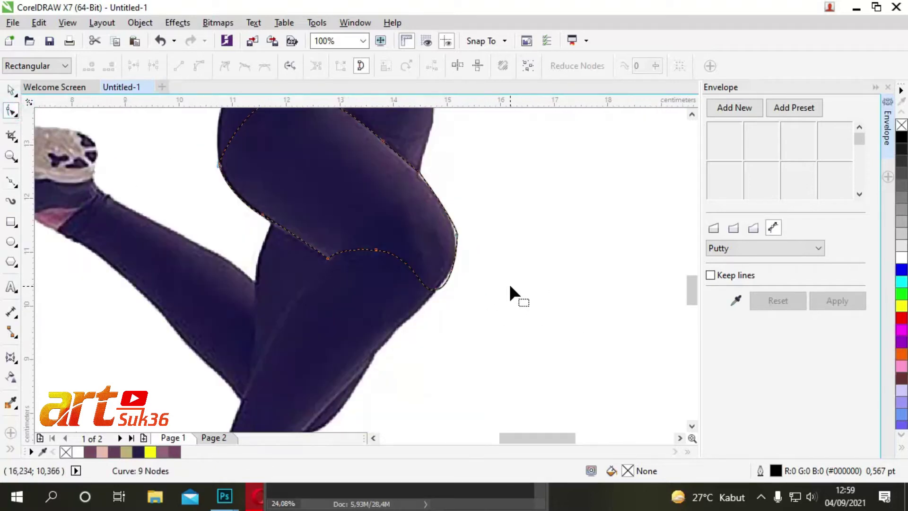
{"action": "left_click", "coordinate": [901, 257]}
{"action": "right_click", "coordinate": [901, 125]}
{"action": "scroll", "coordinate": [78, 130], "scroll_direction": "down", "scroll_amount": 4}
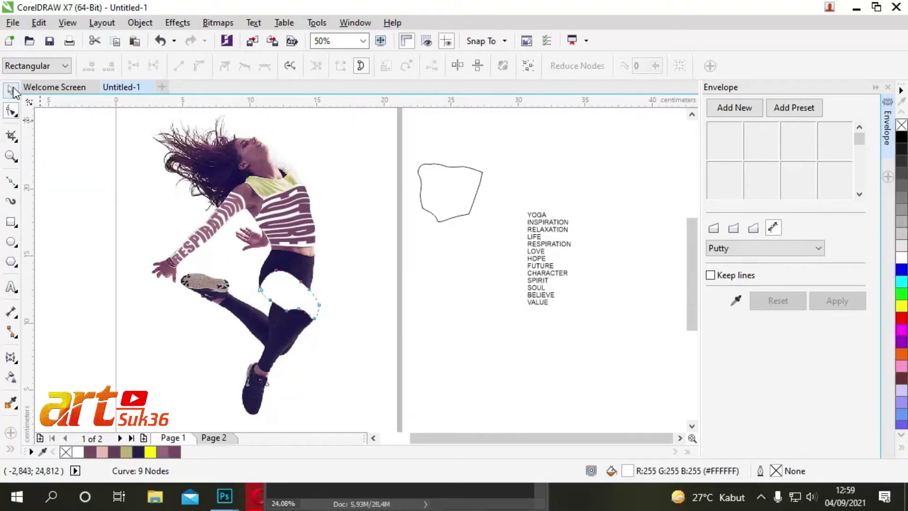
Place a grey-outlined copy of the thigh shape on the right page, rotate it, then delete it.
{"action": "left_click", "coordinate": [11, 90]}
{"action": "left_click_drag", "start_coordinate": [279, 285], "coordinate": [454, 280]}
{"action": "left_click", "coordinate": [465, 255]}
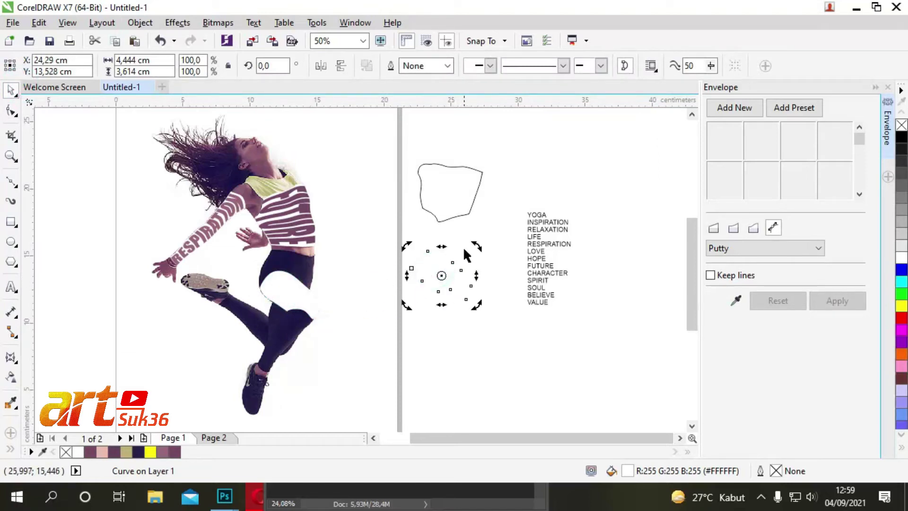
{"action": "right_click", "coordinate": [901, 209]}
{"action": "left_click", "coordinate": [441, 275]}
{"action": "left_click_drag", "start_coordinate": [476, 247], "coordinate": [447, 186]}
{"action": "right_click", "coordinate": [447, 185]}
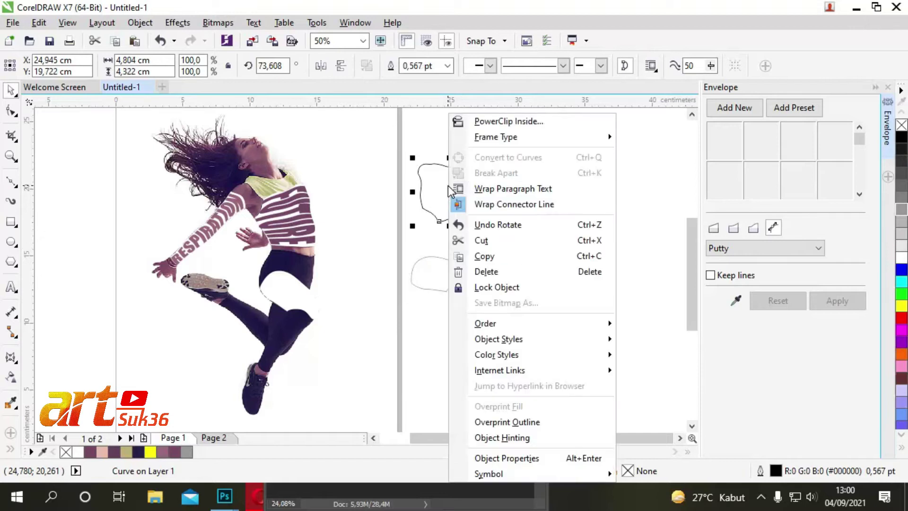
{"action": "left_click", "coordinate": [480, 273]}
Set SPIRIT in Impact, enlarge it, and warp it into the thigh-shaped envelope.
{"action": "mouse_move", "coordinate": [538, 281]}
{"action": "left_mouse_down"}
{"action": "mouse_move", "coordinate": [415, 242]}
{"action": "mouse_move", "coordinate": [484, 204]}
{"action": "left_mouse_up"}
{"action": "scroll", "coordinate": [472, 269], "scroll_direction": "up", "scroll_amount": 1}
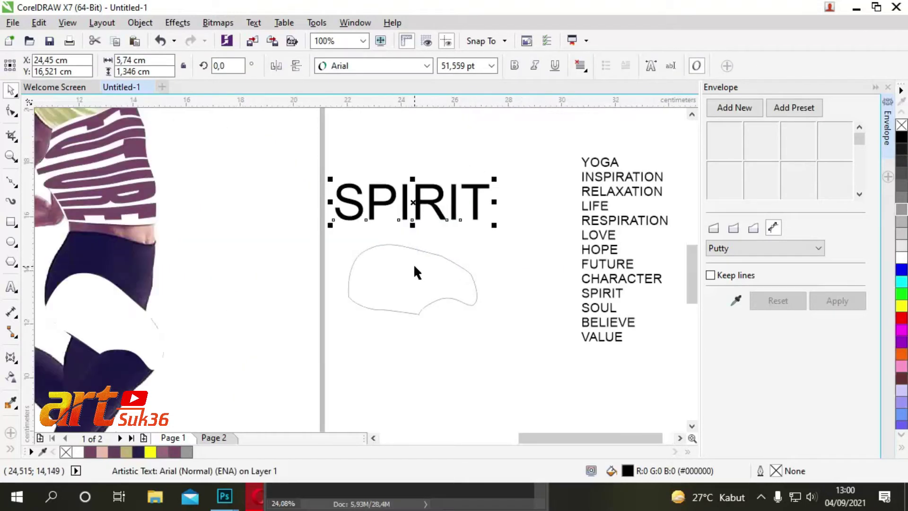
{"action": "left_click", "coordinate": [387, 66]}
{"action": "type", "text": "Impact"}
{"action": "left_click", "coordinate": [347, 95]}
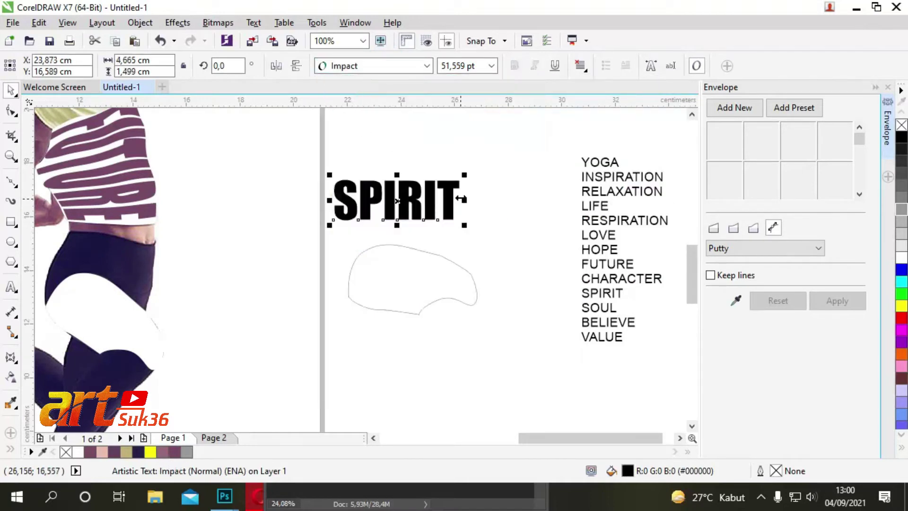
{"action": "left_click_drag", "start_coordinate": [466, 176], "coordinate": [457, 172]}
{"action": "left_click", "coordinate": [736, 300]}
{"action": "left_click", "coordinate": [412, 278]}
{"action": "left_click", "coordinate": [837, 300]}
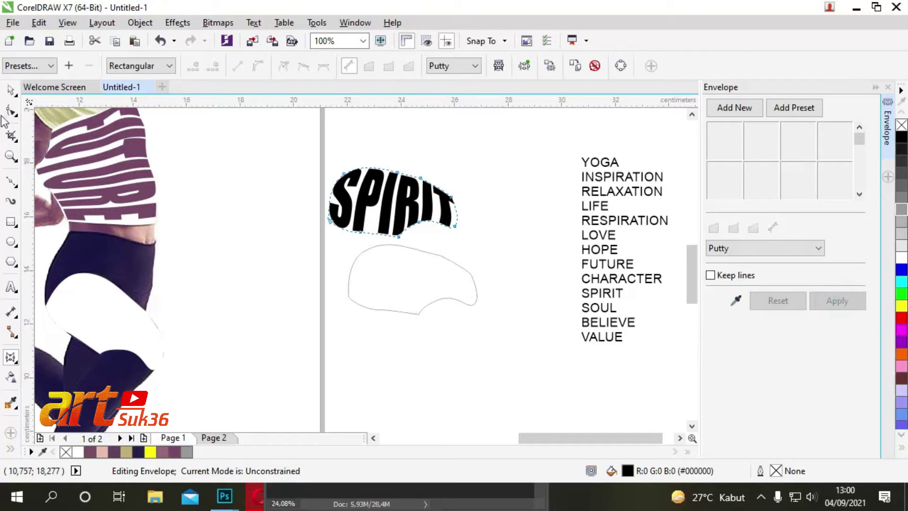
Move SPIRIT onto the white thigh area and rotate it to follow the thigh angle.
{"action": "left_click", "coordinate": [11, 90]}
{"action": "left_click_drag", "start_coordinate": [390, 202], "coordinate": [90, 307]}
{"action": "scroll", "coordinate": [428, 324], "scroll_direction": "down", "scroll_amount": 1}
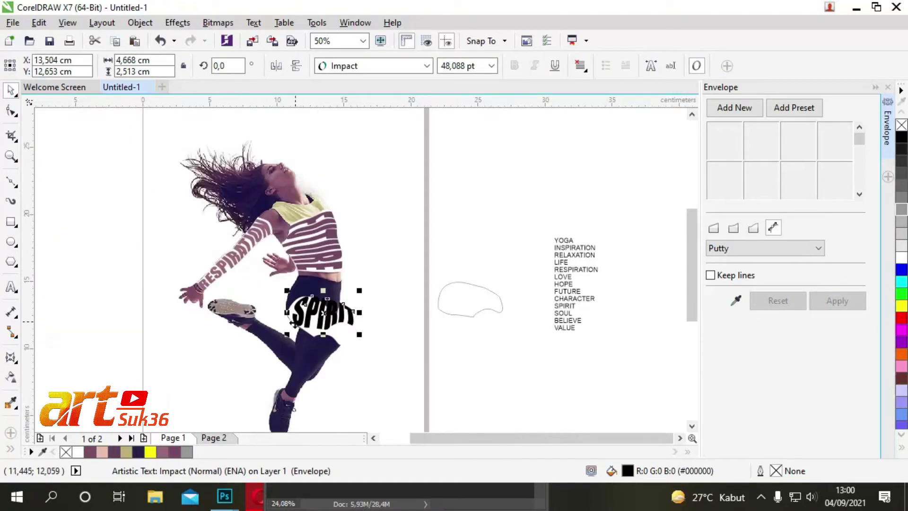
{"action": "scroll", "coordinate": [323, 249], "scroll_direction": "up", "scroll_amount": 2}
{"action": "left_click_drag", "start_coordinate": [340, 255], "coordinate": [323, 249]}
{"action": "left_click", "coordinate": [408, 252]}
{"action": "left_click_drag", "start_coordinate": [558, 197], "coordinate": [557, 239]}
{"action": "left_click_drag", "start_coordinate": [477, 244], "coordinate": [471, 264]}
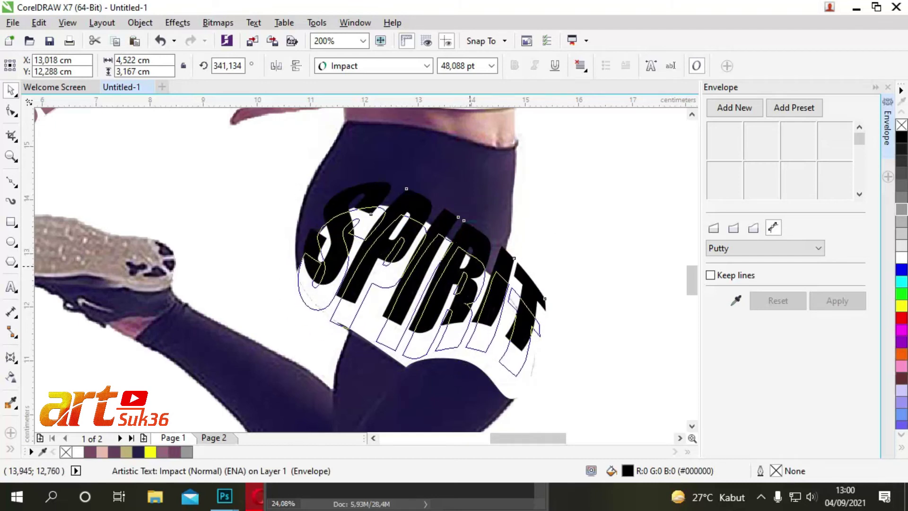
Skew, nudge and slightly narrow SPIRIT to fit the thigh.
{"action": "left_click", "coordinate": [513, 308]}
{"action": "left_click_drag", "start_coordinate": [546, 290], "coordinate": [537, 310]}
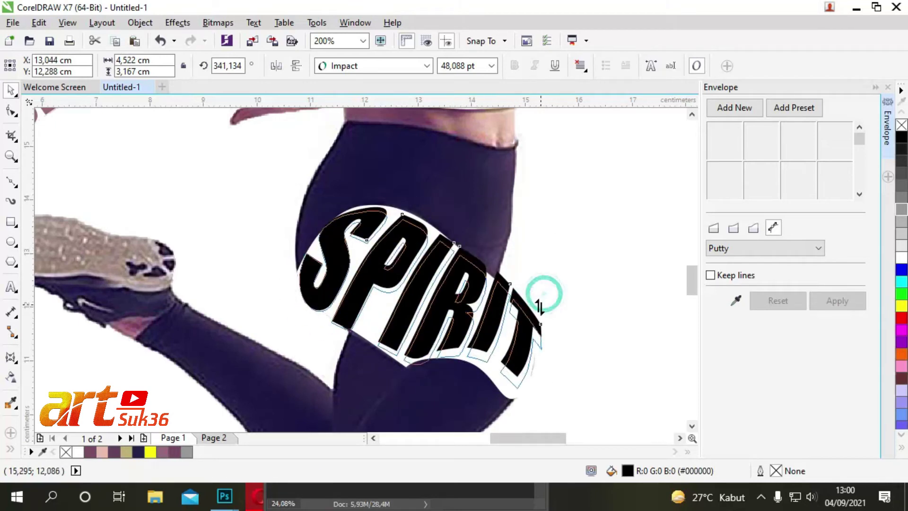
{"action": "left_click_drag", "start_coordinate": [415, 227], "coordinate": [421, 220]}
{"action": "left_click", "coordinate": [411, 229]}
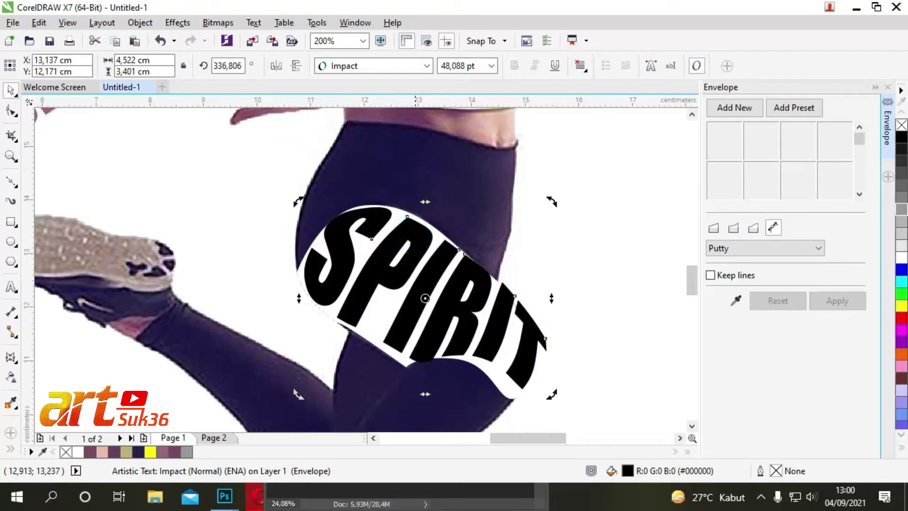
{"action": "left_click", "coordinate": [528, 338]}
{"action": "left_click_drag", "start_coordinate": [550, 297], "coordinate": [539, 297]}
Reshape SPIRIT's envelope nodes so its edges follow the leg.
{"action": "left_click", "coordinate": [10, 357]}
{"action": "left_click_drag", "start_coordinate": [527, 389], "coordinate": [519, 394]}
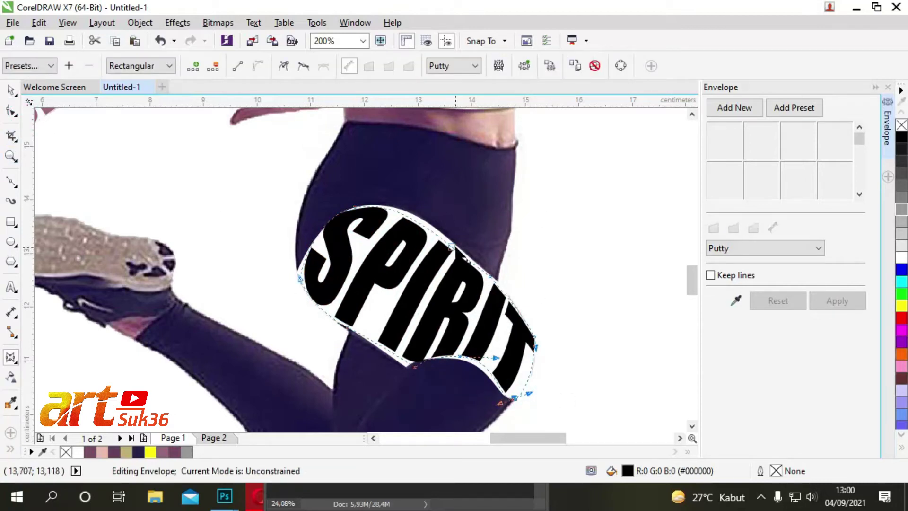
{"action": "left_click_drag", "start_coordinate": [451, 246], "coordinate": [453, 242]}
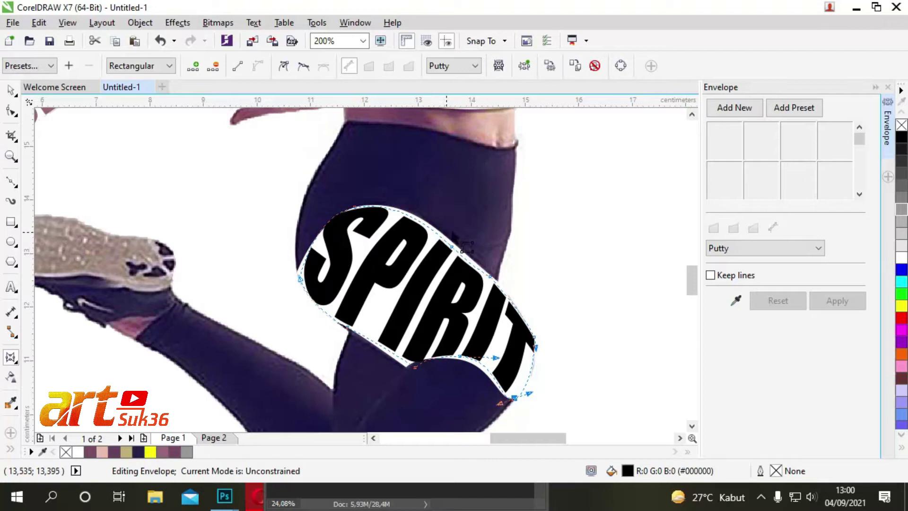
{"action": "left_click_drag", "start_coordinate": [354, 207], "coordinate": [363, 214]}
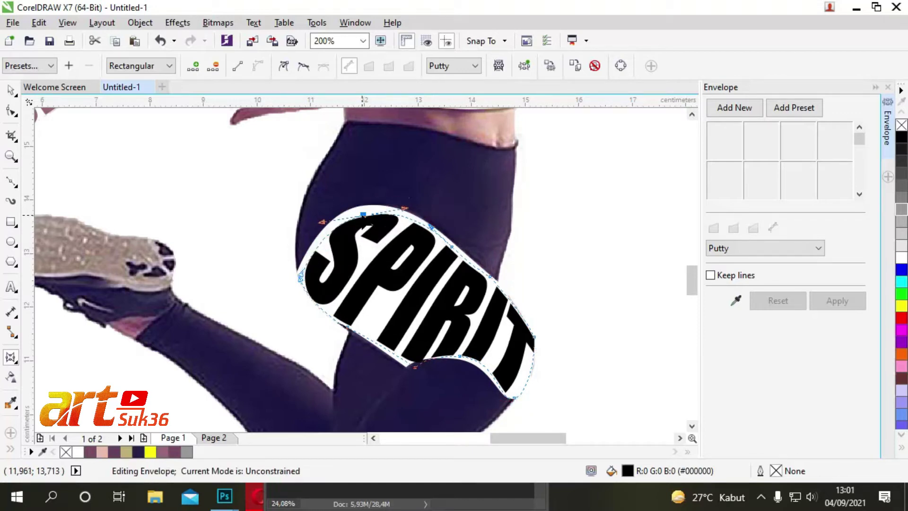
{"action": "mouse_move", "coordinate": [415, 365]}
{"action": "left_mouse_down"}
{"action": "mouse_move", "coordinate": [469, 364]}
{"action": "mouse_move", "coordinate": [479, 340]}
{"action": "left_mouse_up"}
{"action": "scroll", "coordinate": [469, 364], "scroll_direction": "up", "scroll_amount": 3}
{"action": "left_click_drag", "start_coordinate": [326, 366], "coordinate": [307, 326]}
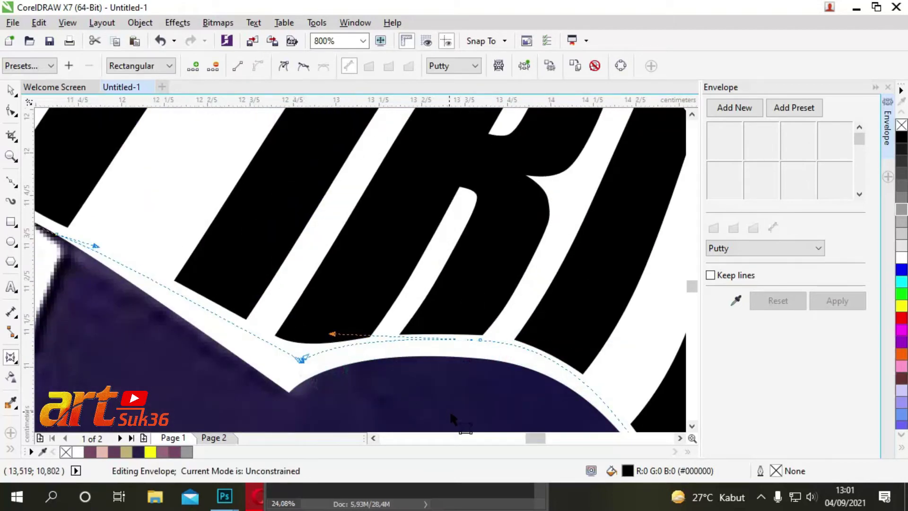
{"action": "scroll", "coordinate": [449, 410], "scroll_direction": "down", "scroll_amount": 5}
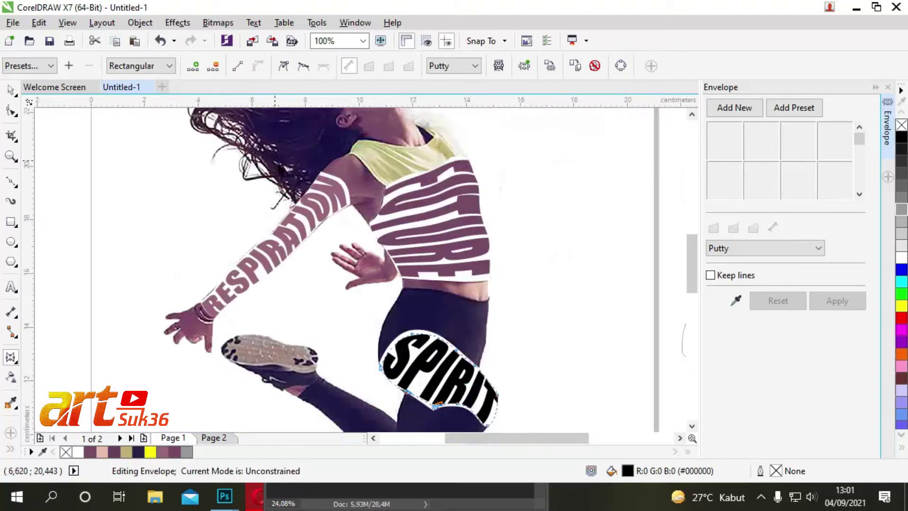
Fill SPIRIT with the photo's dark navy, then bring up the leftover guide curve's context menu.
{"action": "left_click", "coordinate": [11, 407]}
{"action": "left_click", "coordinate": [446, 318]}
{"action": "left_click", "coordinate": [426, 364]}
{"action": "scroll", "coordinate": [425, 364], "scroll_direction": "down", "scroll_amount": 1}
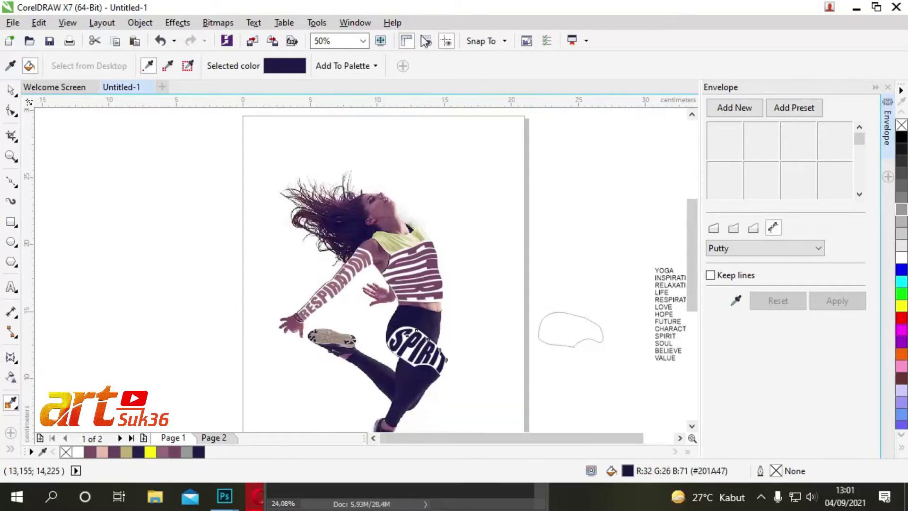
{"action": "left_click", "coordinate": [10, 91]}
{"action": "right_click", "coordinate": [577, 319]}
Delete the leftover guide curve and trace the waistband's top edge to its left corner.
{"action": "left_click", "coordinate": [615, 268]}
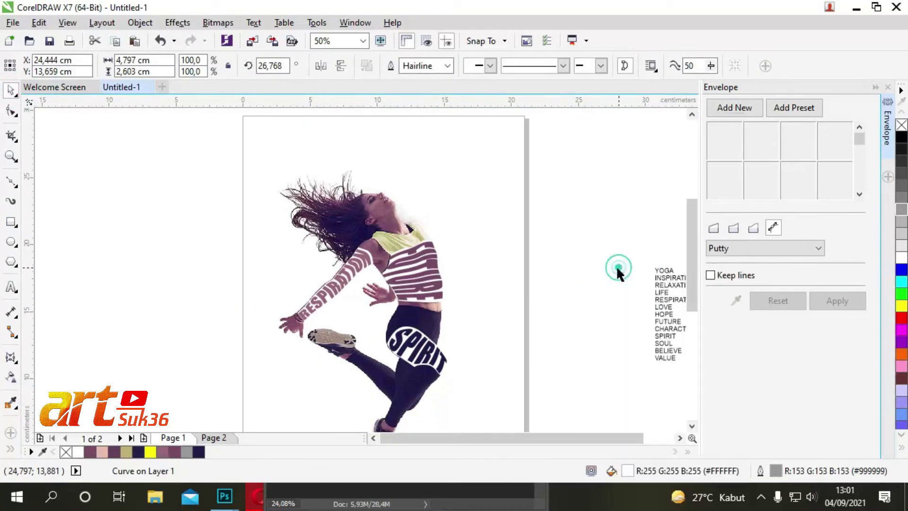
{"action": "scroll", "coordinate": [411, 364], "scroll_direction": "up", "scroll_amount": 1}
{"action": "left_click", "coordinate": [11, 181]}
{"action": "scroll", "coordinate": [408, 249], "scroll_direction": "up", "scroll_amount": 1}
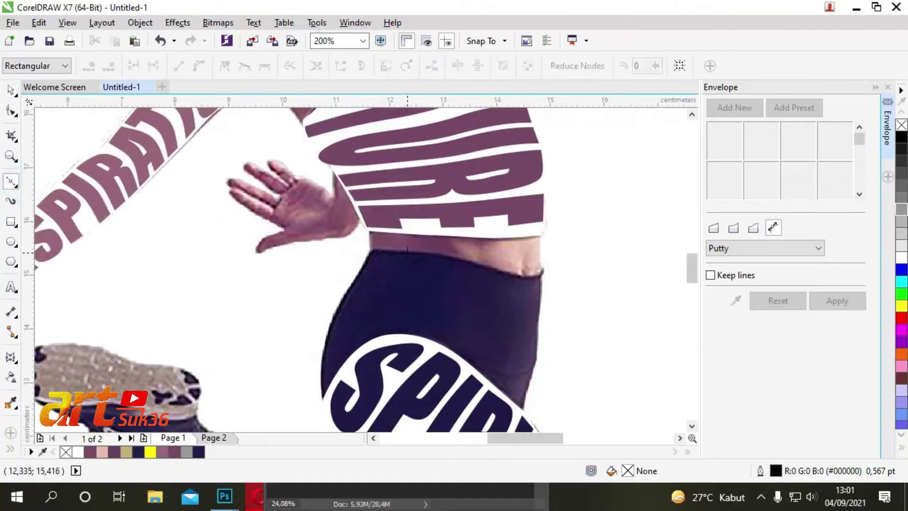
{"action": "scroll", "coordinate": [529, 283], "scroll_direction": "up", "scroll_amount": 2}
{"action": "left_click", "coordinate": [580, 237]}
{"action": "left_click_drag", "start_coordinate": [522, 270], "coordinate": [517, 260]}
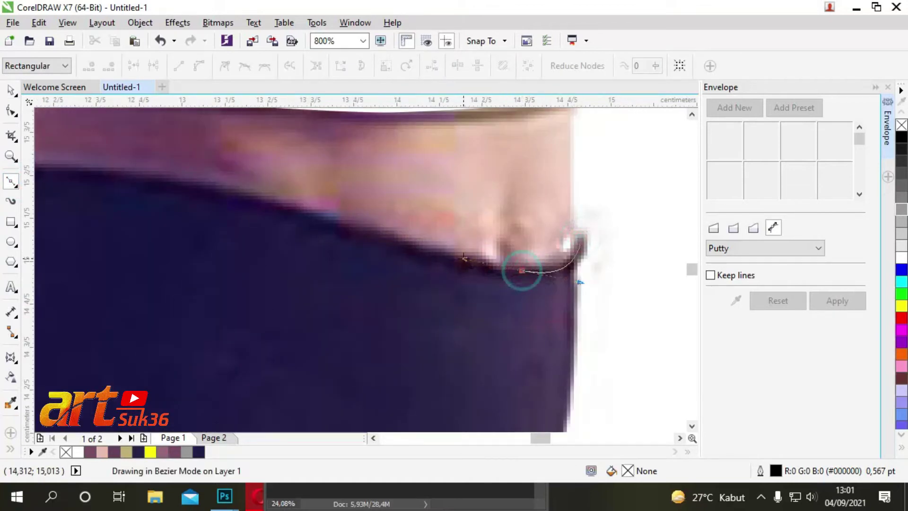
{"action": "left_click", "coordinate": [373, 227]}
{"action": "left_click_drag", "start_coordinate": [194, 179], "coordinate": [150, 177]}
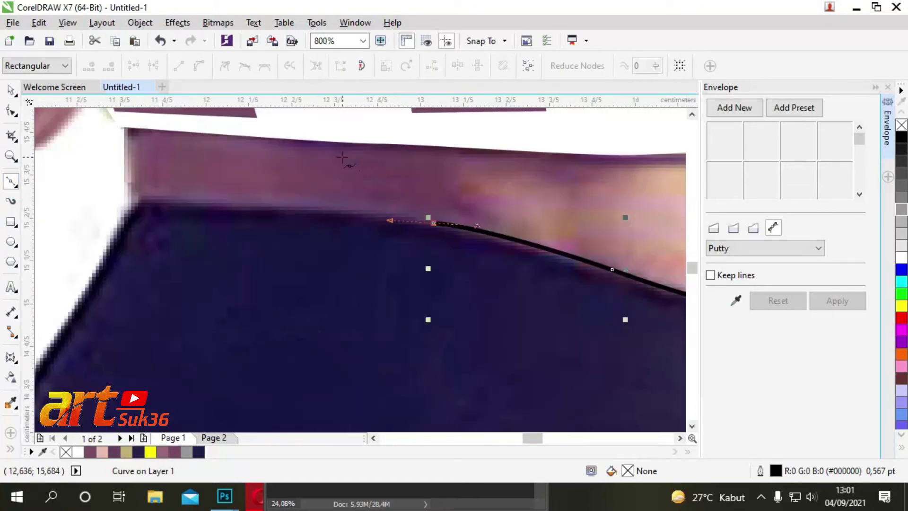
{"action": "left_click", "coordinate": [249, 202]}
{"action": "left_click", "coordinate": [132, 196]}
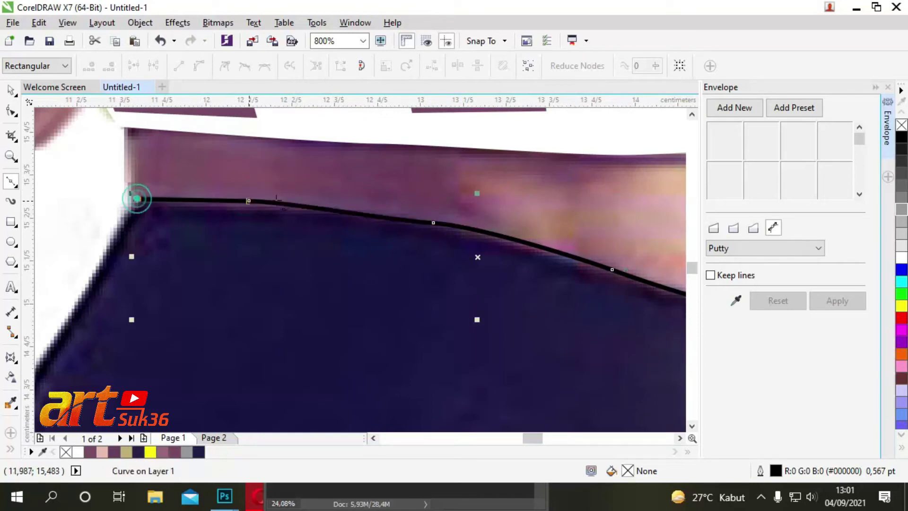
Continue the outline down the hip edge to a node at its bottom.
{"action": "scroll", "coordinate": [132, 197], "scroll_direction": "down", "scroll_amount": 2}
{"action": "scroll", "coordinate": [411, 174], "scroll_direction": "up", "scroll_amount": 1}
{"action": "left_click", "coordinate": [422, 230]}
{"action": "left_click_drag", "start_coordinate": [384, 307], "coordinate": [379, 323]}
{"action": "left_click_drag", "start_coordinate": [368, 384], "coordinate": [365, 395]}
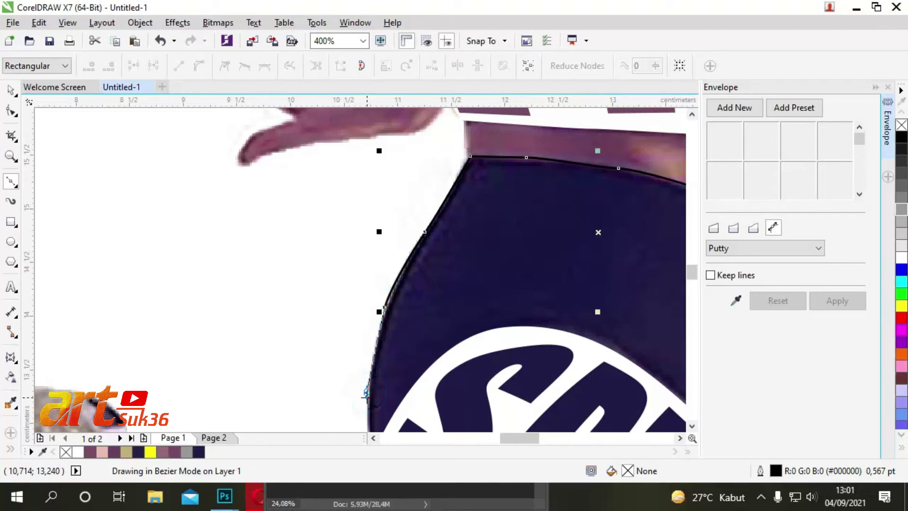
{"action": "key", "text": "ctrl+z"}
{"action": "left_click", "coordinate": [368, 398]}
Trace along SPIRIT's top edge and up the right waist edge, closing the outline.
{"action": "left_click_drag", "start_coordinate": [480, 314], "coordinate": [558, 302]}
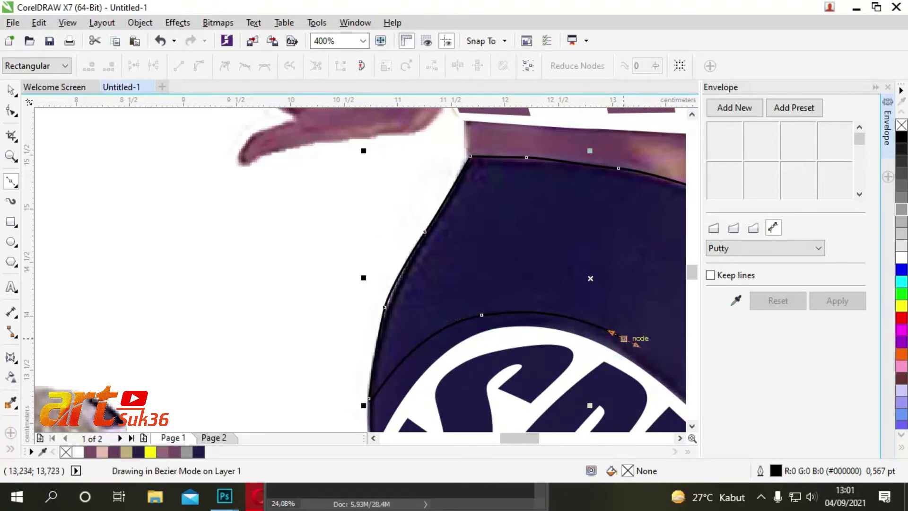
{"action": "left_click_drag", "start_coordinate": [623, 338], "coordinate": [637, 345]}
{"action": "left_click_drag", "start_coordinate": [451, 281], "coordinate": [468, 295]}
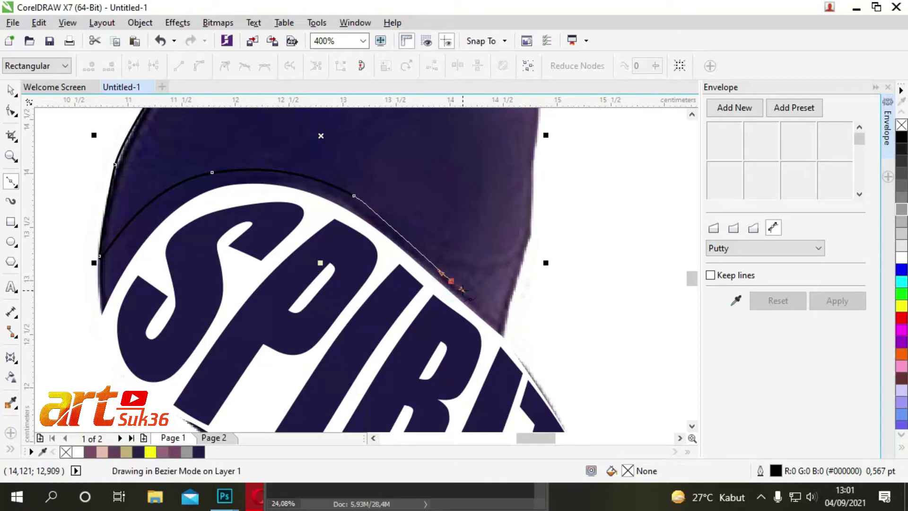
{"action": "left_click", "coordinate": [503, 320]}
{"action": "left_click", "coordinate": [530, 141]}
{"action": "scroll", "coordinate": [530, 142], "scroll_direction": "down", "scroll_amount": 3}
{"action": "scroll", "coordinate": [483, 227], "scroll_direction": "up", "scroll_amount": 3}
{"action": "left_click", "coordinate": [481, 225]}
Fill the waistband shape white and move it beside the figure.
{"action": "left_click", "coordinate": [901, 257]}
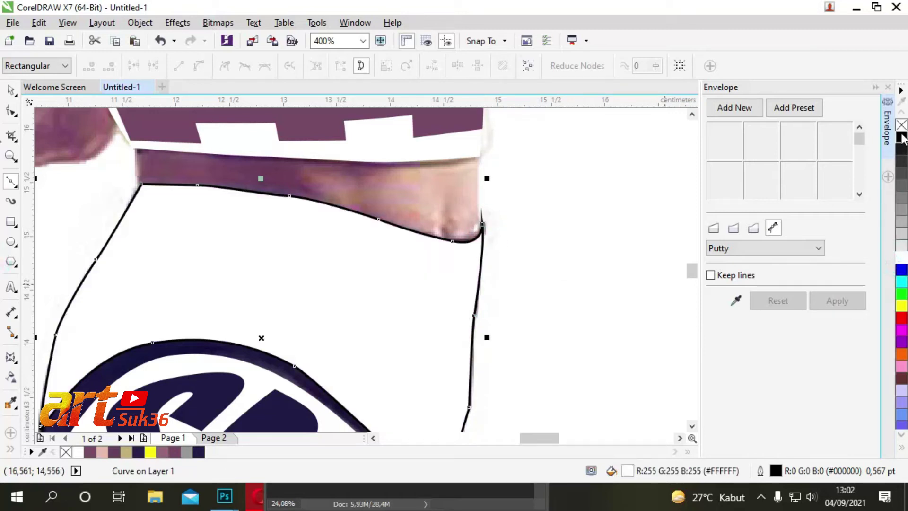
{"action": "left_click", "coordinate": [10, 90]}
{"action": "scroll", "coordinate": [90, 168], "scroll_direction": "down", "scroll_amount": 1}
{"action": "left_click_drag", "start_coordinate": [158, 222], "coordinate": [409, 244]}
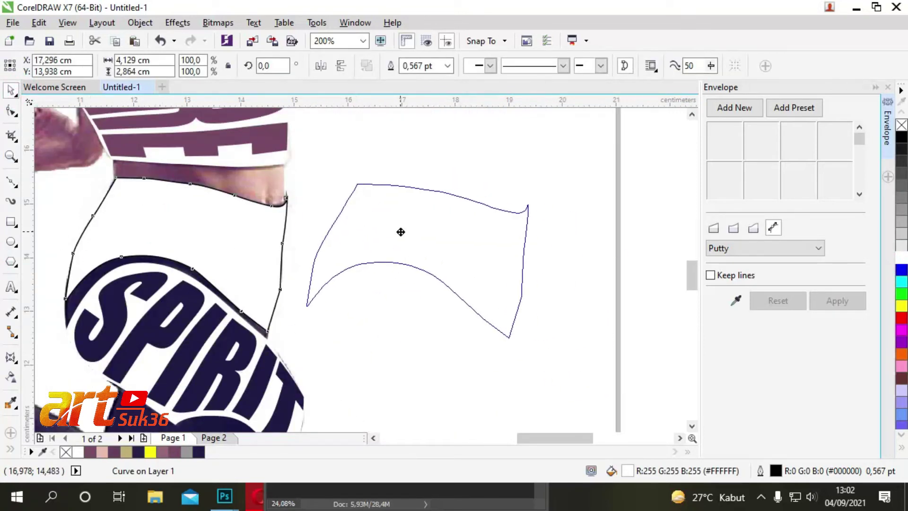
Rotate the traced waistband shape about 10 degrees.
{"action": "left_click", "coordinate": [409, 244]}
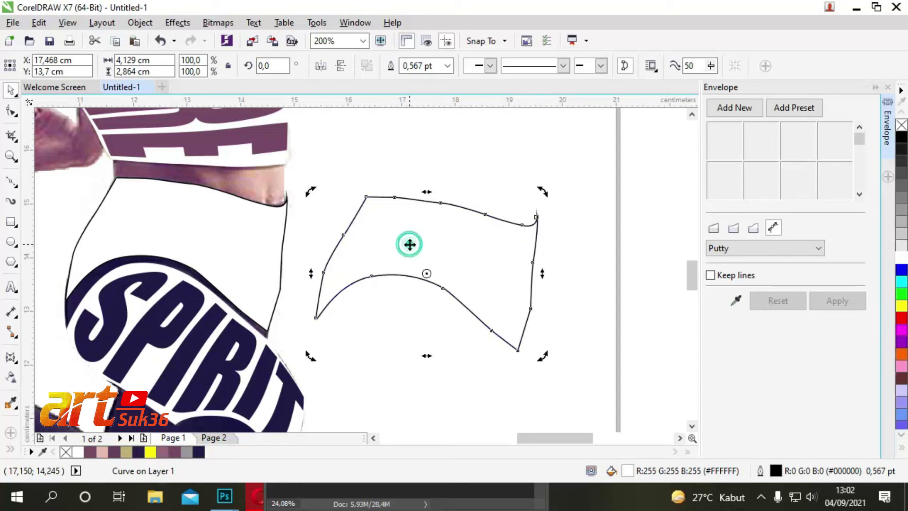
{"action": "left_click_drag", "start_coordinate": [541, 193], "coordinate": [527, 173]}
{"action": "scroll", "coordinate": [536, 253], "scroll_direction": "down", "scroll_amount": 1}
{"action": "scroll", "coordinate": [536, 253], "scroll_direction": "down", "scroll_amount": 1}
{"action": "scroll", "coordinate": [567, 265], "scroll_direction": "down", "scroll_amount": 1}
{"action": "scroll", "coordinate": [601, 272], "scroll_direction": "up", "scroll_amount": 1}
Bring VALUE onto the figure, enlarge it and set it in Impact.
{"action": "left_click", "coordinate": [621, 269]}
{"action": "mouse_move", "coordinate": [548, 256]}
{"action": "left_mouse_down"}
{"action": "mouse_move", "coordinate": [446, 209]}
{"action": "mouse_move", "coordinate": [458, 190]}
{"action": "mouse_move", "coordinate": [422, 184]}
{"action": "left_mouse_up"}
{"action": "left_click", "coordinate": [427, 65]}
{"action": "left_click", "coordinate": [360, 97]}
Warp VALUE with an envelope from the traced shape and move it onto the waistband.
{"action": "left_click", "coordinate": [735, 300]}
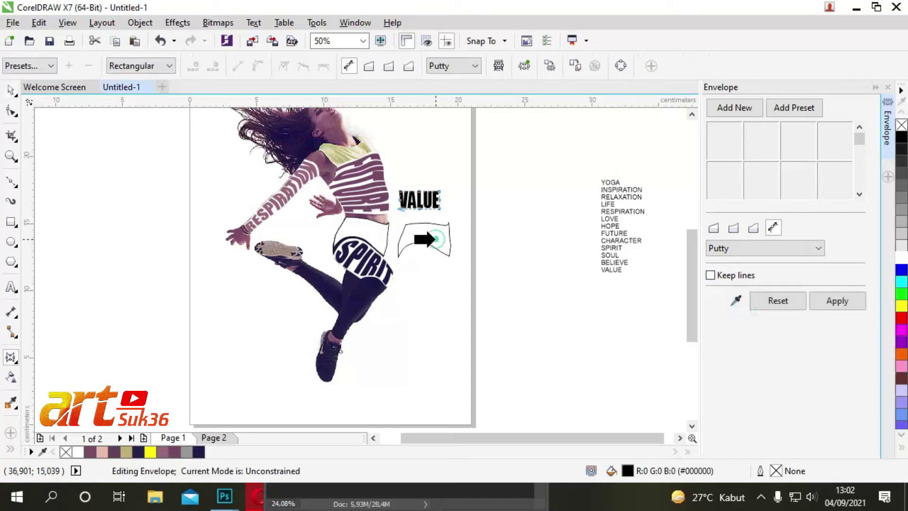
{"action": "left_click", "coordinate": [849, 306]}
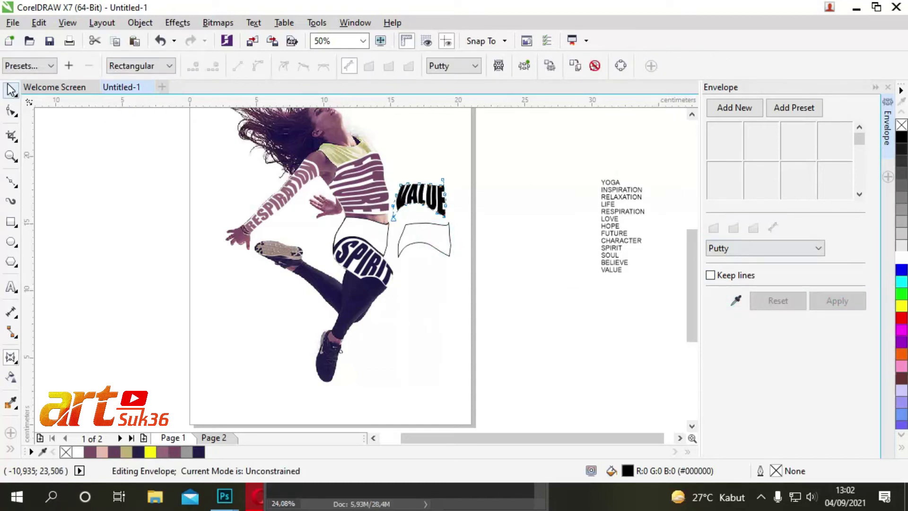
{"action": "left_click", "coordinate": [11, 90]}
{"action": "left_click_drag", "start_coordinate": [421, 198], "coordinate": [368, 227]}
{"action": "scroll", "coordinate": [367, 228], "scroll_direction": "up", "scroll_amount": 3}
{"action": "left_click", "coordinate": [354, 238]}
Tilt VALUE along the waistband and reshape its envelope's bottom to match SPIRIT.
{"action": "left_click_drag", "start_coordinate": [458, 180], "coordinate": [474, 208]}
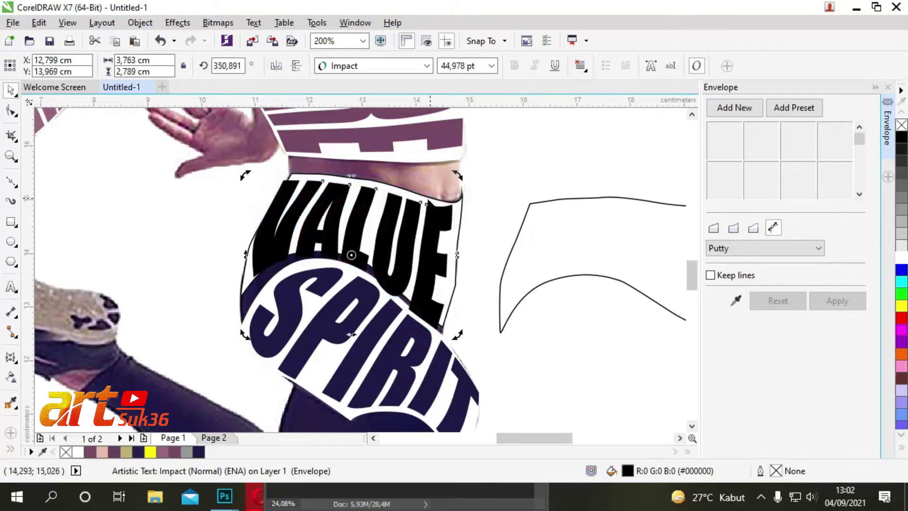
{"action": "mouse_move", "coordinate": [395, 202]}
{"action": "left_mouse_down"}
{"action": "mouse_move", "coordinate": [403, 202]}
{"action": "mouse_move", "coordinate": [331, 220]}
{"action": "left_mouse_up"}
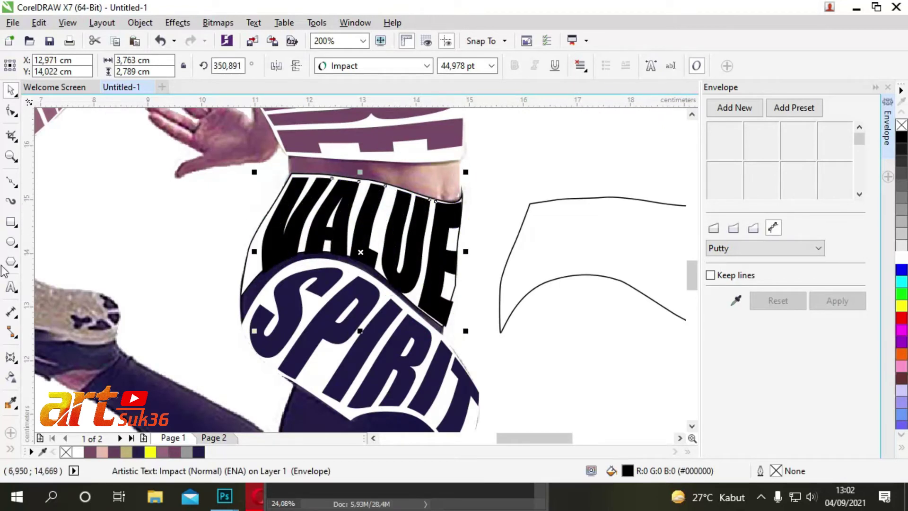
{"action": "left_click", "coordinate": [11, 113]}
{"action": "left_click_drag", "start_coordinate": [243, 299], "coordinate": [233, 293]}
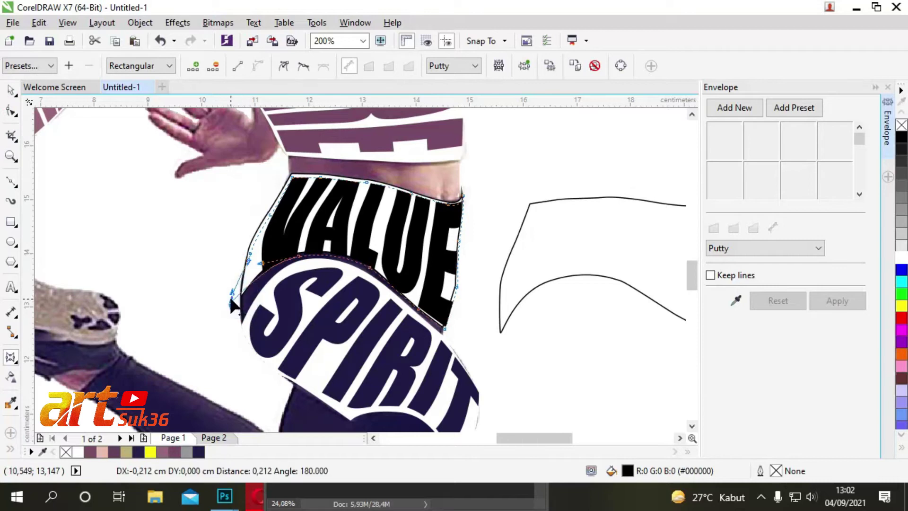
{"action": "left_click_drag", "start_coordinate": [299, 256], "coordinate": [372, 273]}
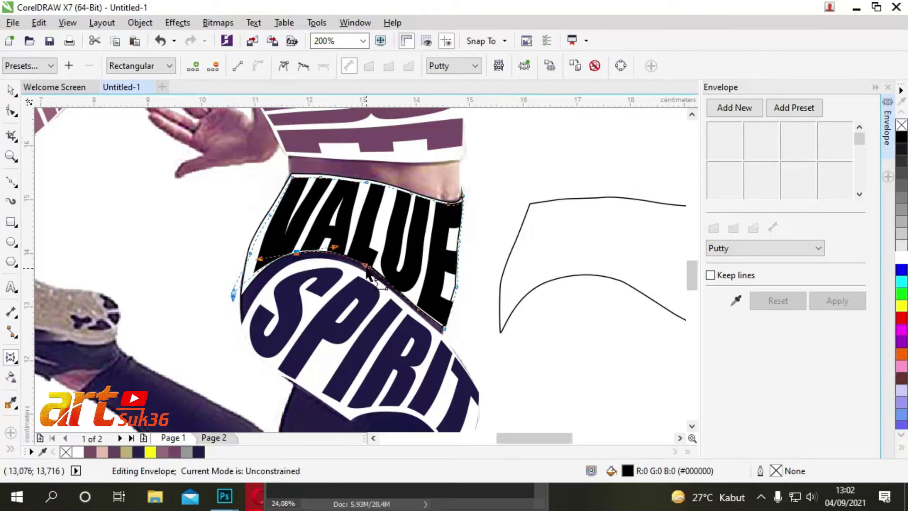
Squash VALUE vertically and skew it to align with the waist.
{"action": "left_click", "coordinate": [10, 88]}
{"action": "left_click_drag", "start_coordinate": [357, 330], "coordinate": [359, 318]}
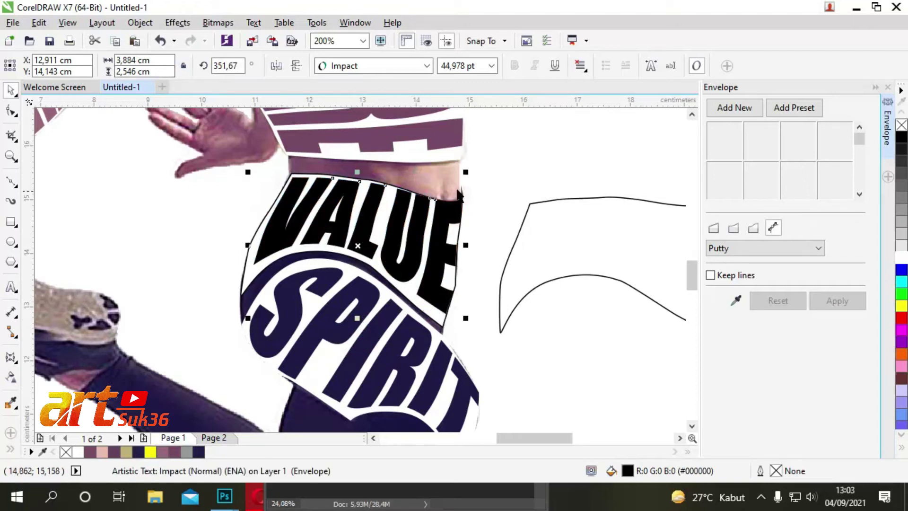
{"action": "left_click", "coordinate": [357, 246]}
{"action": "left_click_drag", "start_coordinate": [467, 244], "coordinate": [466, 253]}
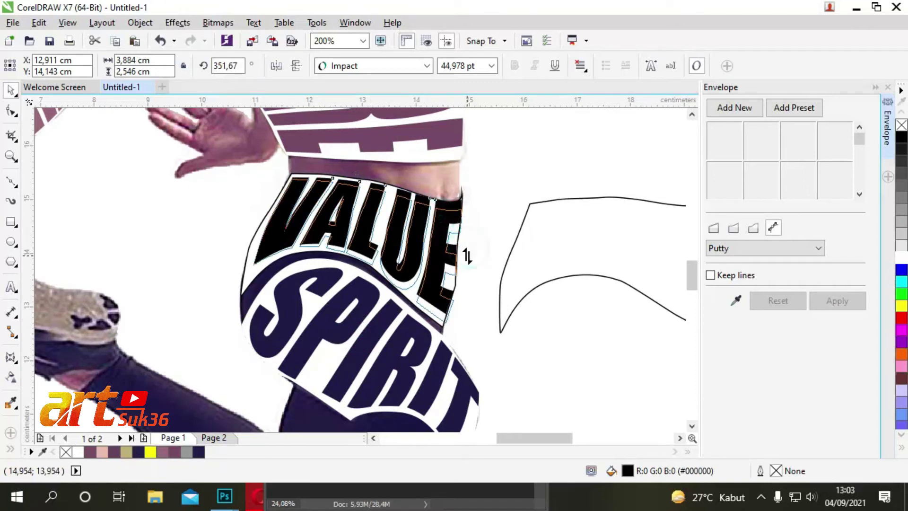
Adjust VALUE's envelope corners, stretching its left edge outward.
{"action": "left_click", "coordinate": [10, 357]}
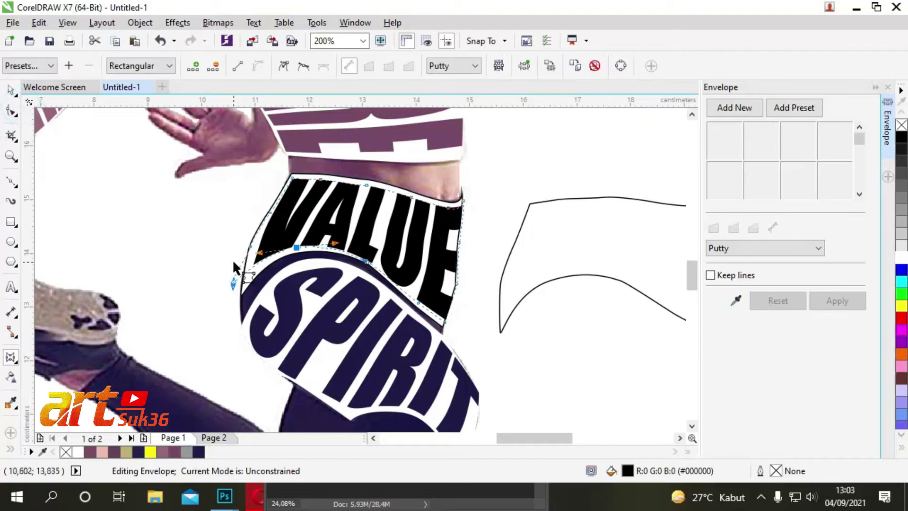
{"action": "left_click_drag", "start_coordinate": [251, 251], "coordinate": [238, 252]}
{"action": "left_click", "coordinate": [267, 214]}
{"action": "left_click_drag", "start_coordinate": [268, 212], "coordinate": [267, 210]}
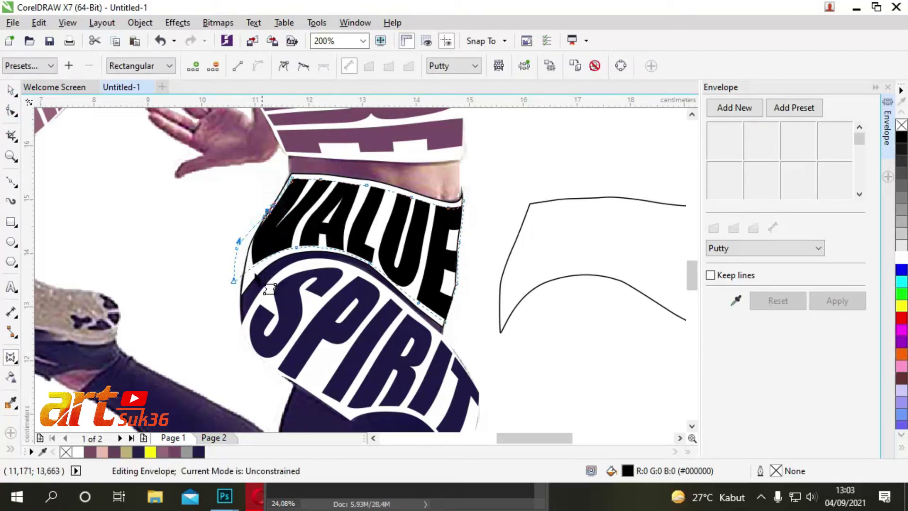
{"action": "mouse_move", "coordinate": [232, 280]}
{"action": "left_mouse_down"}
{"action": "mouse_move", "coordinate": [224, 311]}
{"action": "mouse_move", "coordinate": [232, 246]}
{"action": "left_mouse_up"}
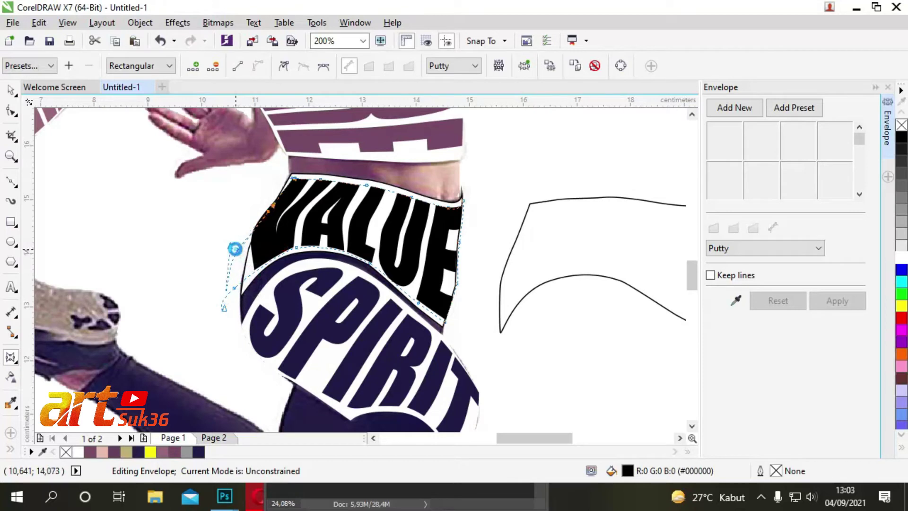
{"action": "left_click_drag", "start_coordinate": [367, 263], "coordinate": [367, 263]}
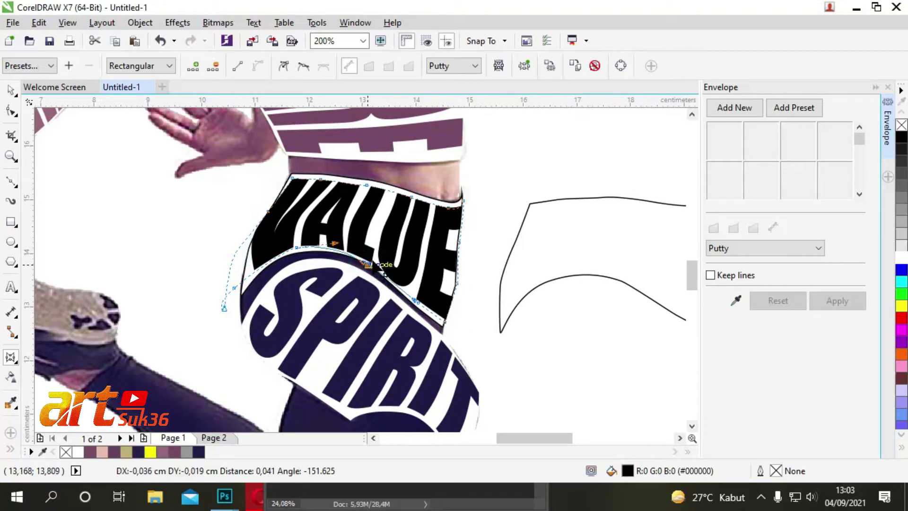
{"action": "scroll", "coordinate": [371, 264], "scroll_direction": "up", "scroll_amount": 2}
{"action": "scroll", "coordinate": [376, 287], "scroll_direction": "down", "scroll_amount": 4}
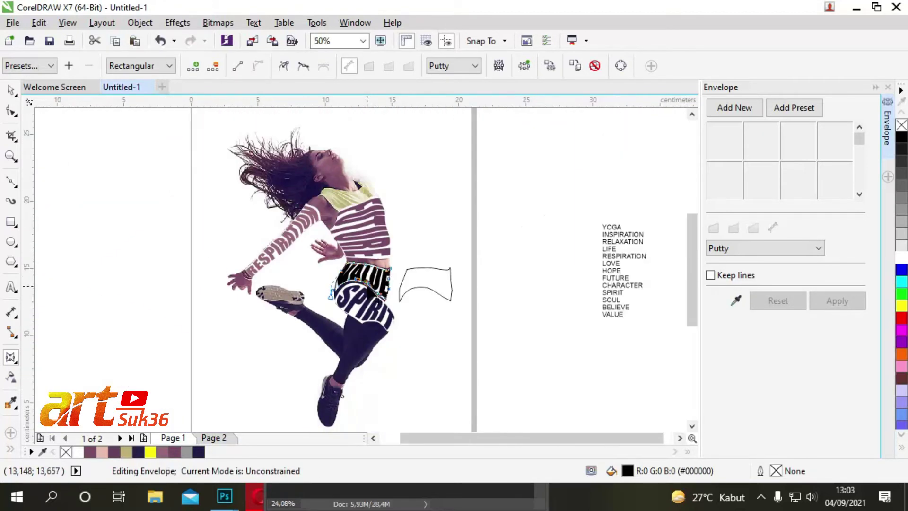
{"action": "scroll", "coordinate": [385, 286], "scroll_direction": "up", "scroll_amount": 2}
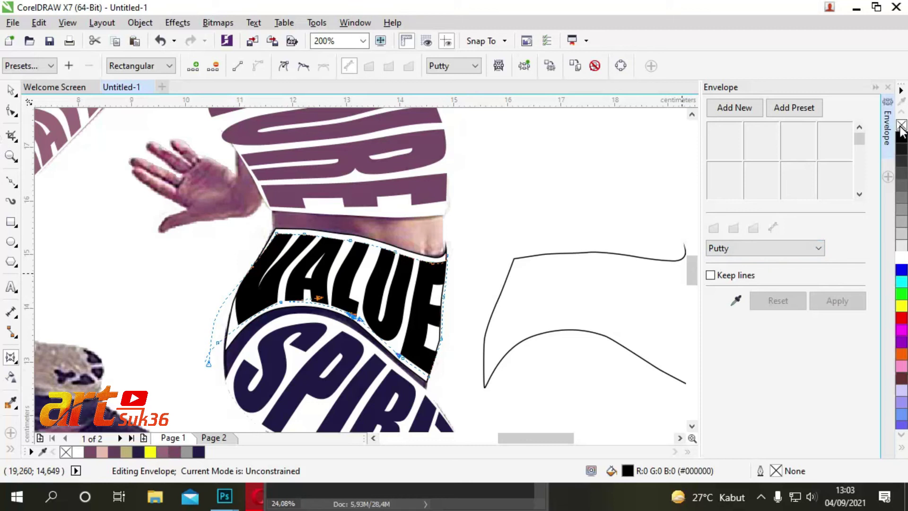
{"action": "left_click", "coordinate": [11, 90]}
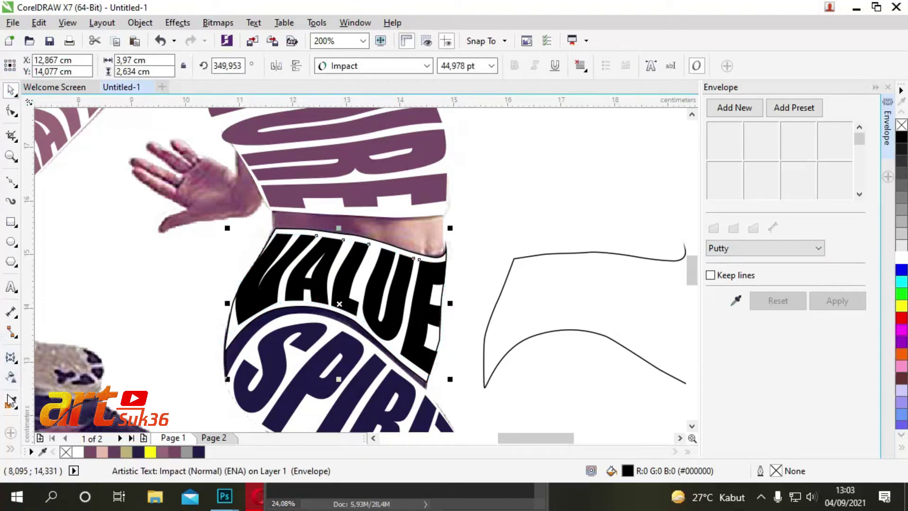
Recolour VALUE with SPIRIT's navy (#201A47) and delete the leftover guide shape.
{"action": "left_click", "coordinate": [10, 399]}
{"action": "left_click", "coordinate": [343, 333]}
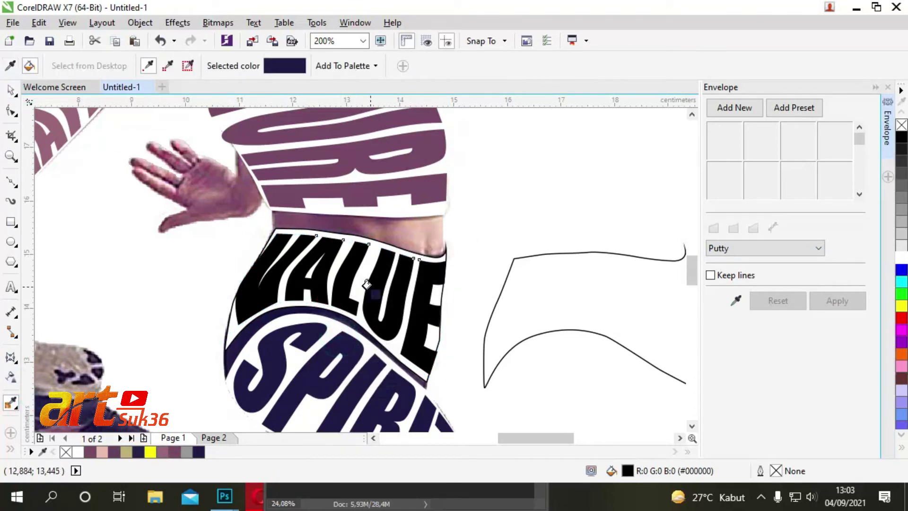
{"action": "left_click", "coordinate": [367, 283]}
{"action": "scroll", "coordinate": [366, 284], "scroll_direction": "down", "scroll_amount": 1}
{"action": "scroll", "coordinate": [468, 222], "scroll_direction": "down", "scroll_amount": 1}
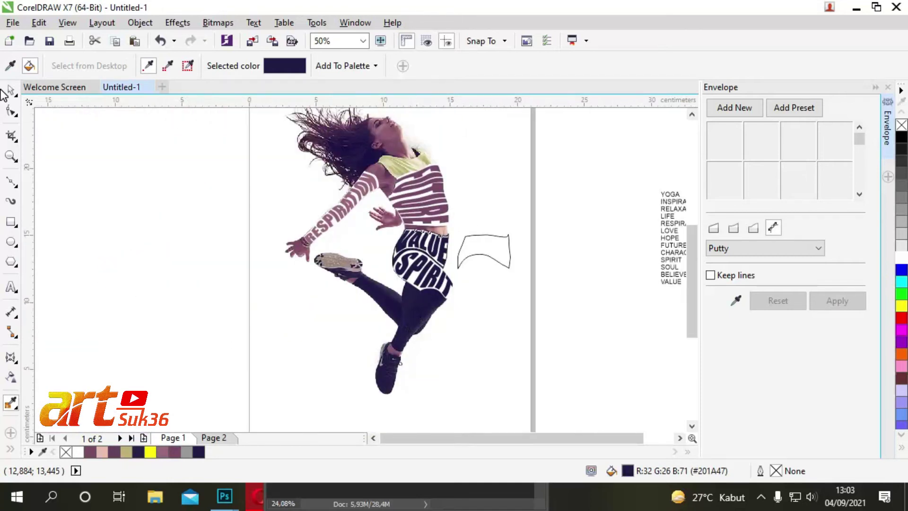
{"action": "left_click", "coordinate": [4, 91]}
{"action": "right_click", "coordinate": [508, 260]}
{"action": "left_click", "coordinate": [525, 270]}
Start the lower-leg outline at the ankle and trace up the outer leg edge.
{"action": "scroll", "coordinate": [405, 323], "scroll_direction": "up", "scroll_amount": 1}
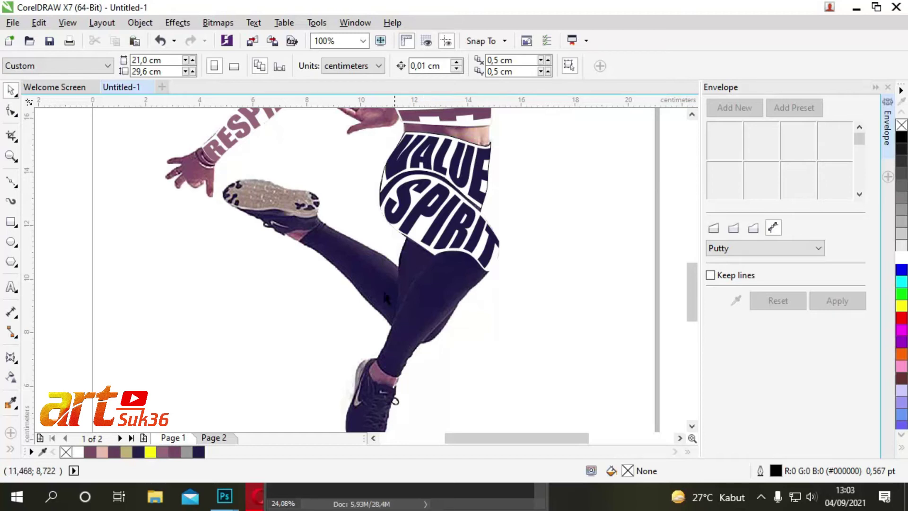
{"action": "left_click", "coordinate": [11, 182]}
{"action": "scroll", "coordinate": [355, 315], "scroll_direction": "up", "scroll_amount": 1}
{"action": "scroll", "coordinate": [354, 316], "scroll_direction": "up", "scroll_amount": 1}
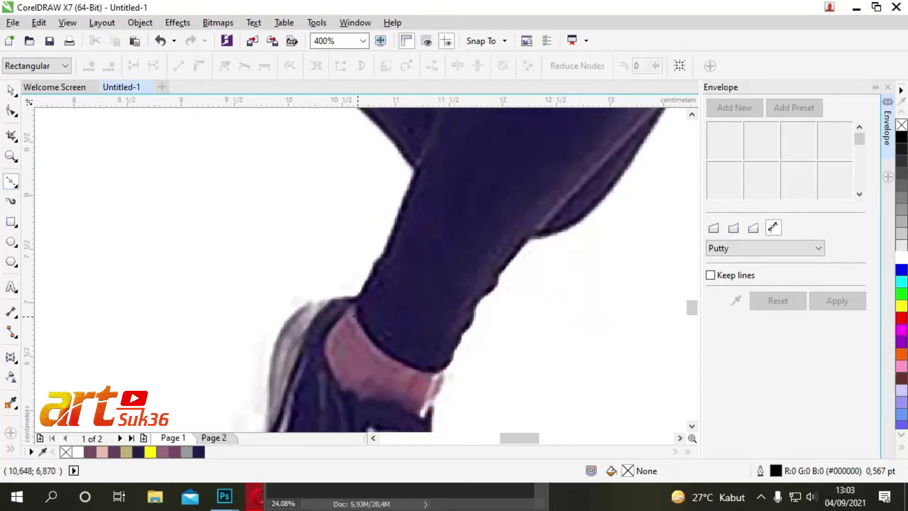
{"action": "left_click", "coordinate": [352, 293]}
{"action": "mouse_move", "coordinate": [380, 350]}
{"action": "left_mouse_down"}
{"action": "mouse_move", "coordinate": [404, 369]}
{"action": "mouse_move", "coordinate": [456, 354]}
{"action": "mouse_move", "coordinate": [475, 307]}
{"action": "mouse_move", "coordinate": [520, 251]}
{"action": "left_mouse_up"}
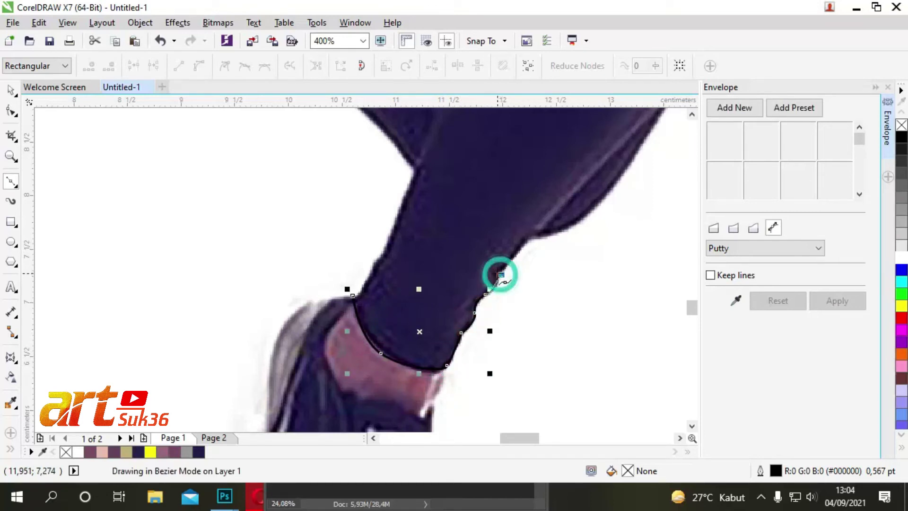
{"action": "scroll", "coordinate": [529, 238], "scroll_direction": "down", "scroll_amount": 2}
{"action": "left_click_drag", "start_coordinate": [602, 152], "coordinate": [612, 142]}
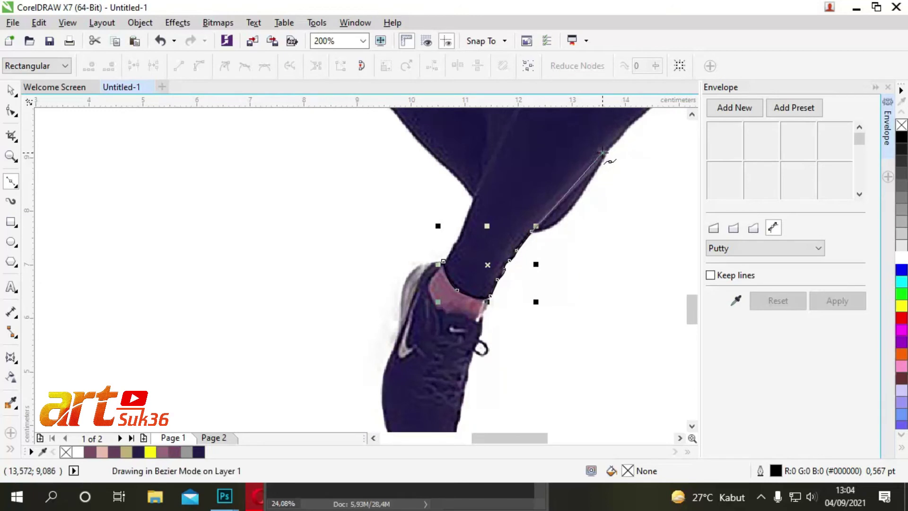
{"action": "scroll", "coordinate": [557, 237], "scroll_direction": "up", "scroll_amount": 1}
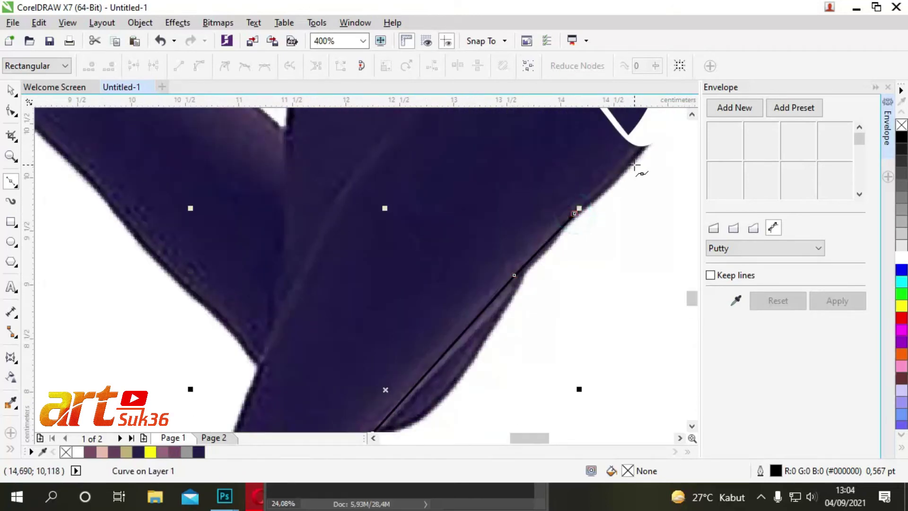
{"action": "scroll", "coordinate": [643, 152], "scroll_direction": "up", "scroll_amount": 1}
Trace across the shorts hem and down the inner leg, closing the outline at the ankle.
{"action": "left_click", "coordinate": [644, 150]}
{"action": "scroll", "coordinate": [628, 170], "scroll_direction": "down", "scroll_amount": 2}
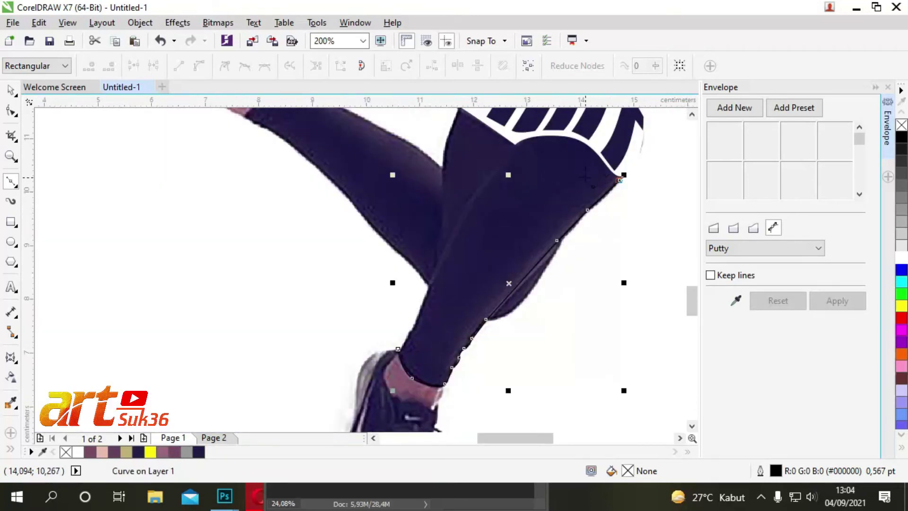
{"action": "left_click", "coordinate": [586, 164]}
{"action": "left_click_drag", "start_coordinate": [529, 148], "coordinate": [519, 152]}
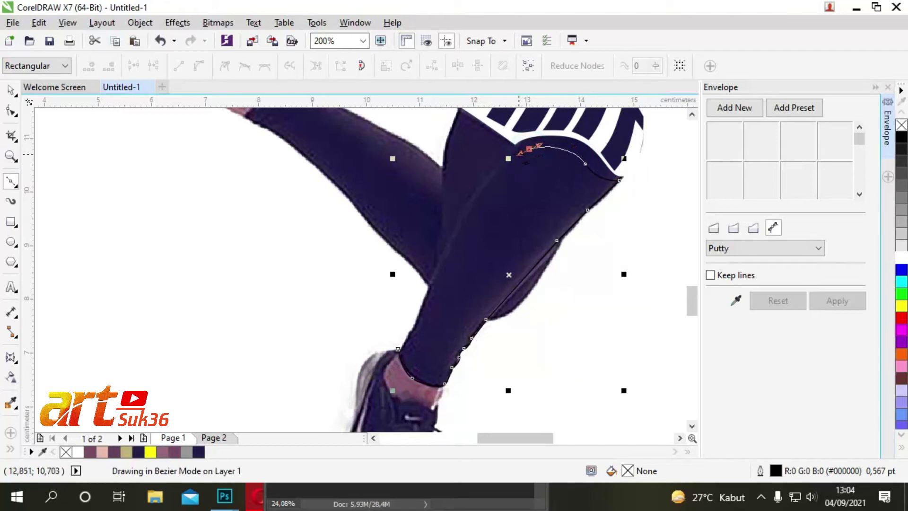
{"action": "left_click", "coordinate": [504, 156]}
{"action": "left_click_drag", "start_coordinate": [451, 233], "coordinate": [438, 271]}
{"action": "left_click", "coordinate": [414, 323]}
{"action": "left_click", "coordinate": [398, 349]}
{"action": "left_click", "coordinate": [11, 91]}
{"action": "scroll", "coordinate": [135, 208], "scroll_direction": "down", "scroll_amount": 2}
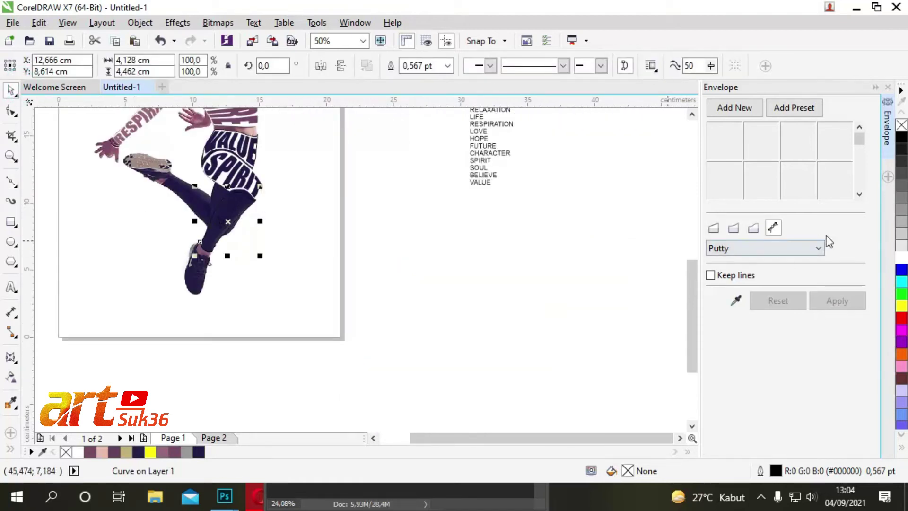
Fill the leg outline white, place it beside the page and set it horizontal.
{"action": "left_click", "coordinate": [900, 263]}
{"action": "left_click_drag", "start_coordinate": [237, 219], "coordinate": [343, 183]}
{"action": "left_click", "coordinate": [341, 184]}
{"action": "left_click_drag", "start_coordinate": [364, 149], "coordinate": [379, 191]}
{"action": "left_click_drag", "start_coordinate": [380, 188], "coordinate": [381, 188]}
Enlarge BELIEVE, set it in Impact and stretch it wider.
{"action": "left_click", "coordinate": [478, 174]}
{"action": "scroll", "coordinate": [316, 155], "scroll_direction": "up", "scroll_amount": 3}
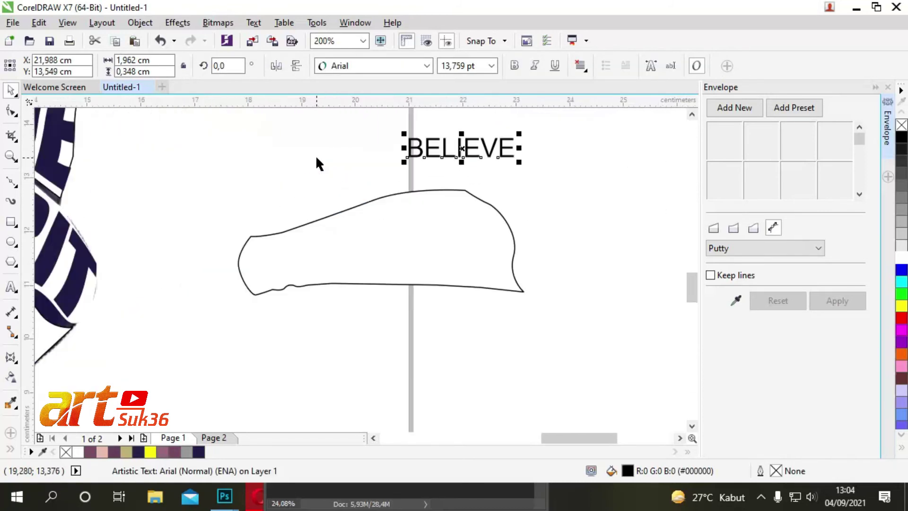
{"action": "left_click_drag", "start_coordinate": [403, 163], "coordinate": [250, 189]}
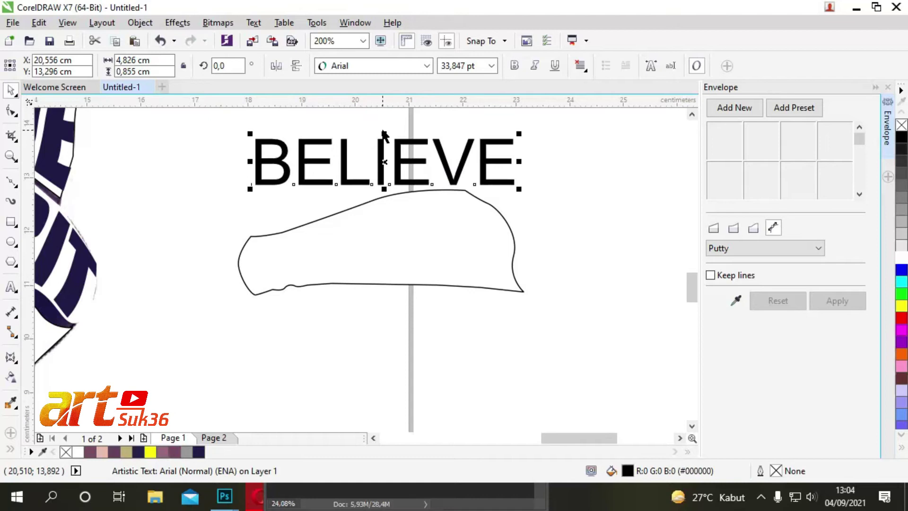
{"action": "left_click", "coordinate": [388, 66]}
{"action": "left_click", "coordinate": [360, 96]}
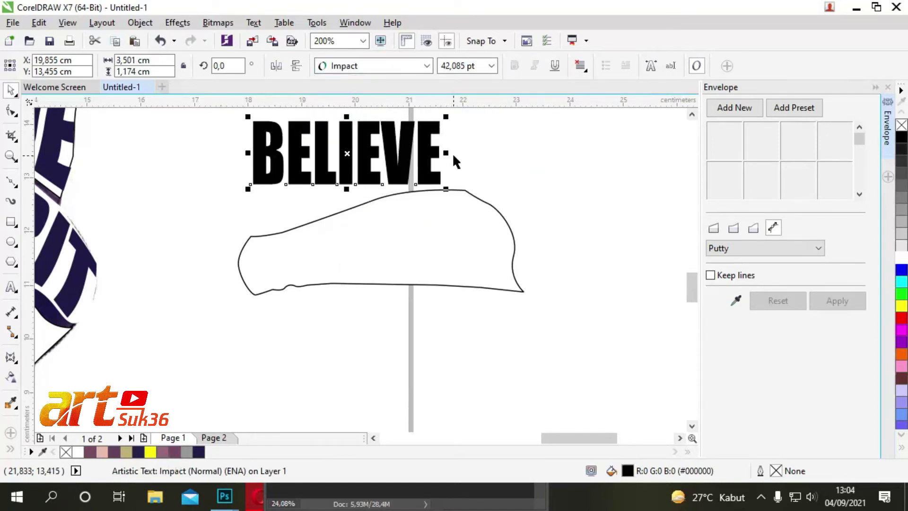
{"action": "left_click_drag", "start_coordinate": [446, 153], "coordinate": [504, 152]}
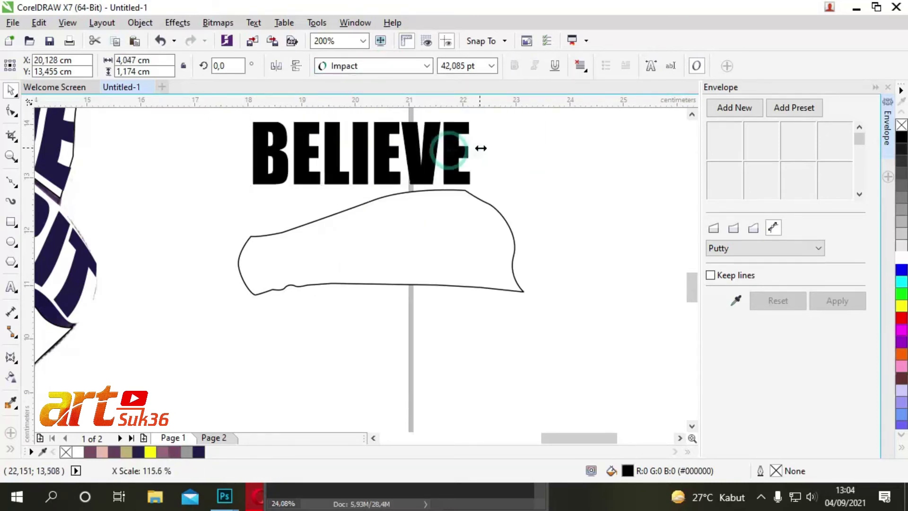
Warp BELIEVE with an envelope created from the leg outline.
{"action": "left_click", "coordinate": [736, 301]}
{"action": "left_click", "coordinate": [520, 286]}
{"action": "left_click", "coordinate": [837, 301]}
Move the warped BELIEVE onto the lower leg and rotate it along the shin.
{"action": "scroll", "coordinate": [436, 248], "scroll_direction": "down", "scroll_amount": 3}
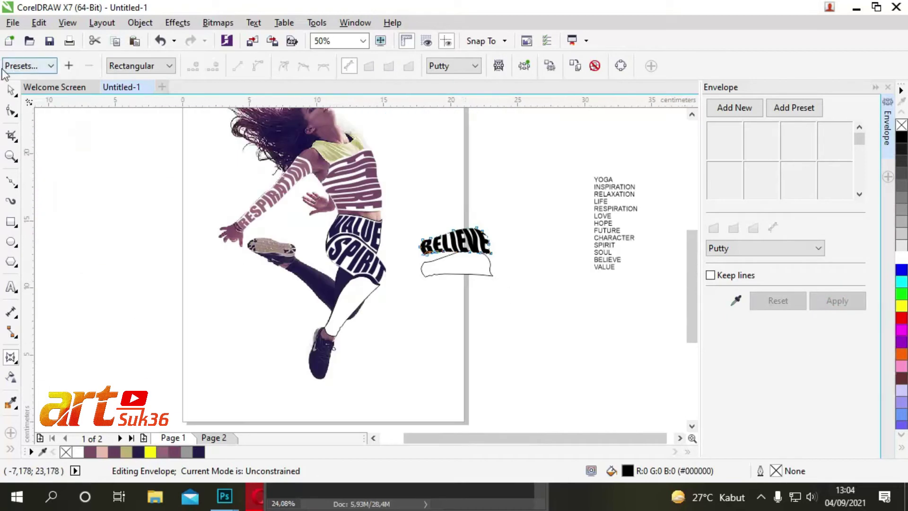
{"action": "left_click", "coordinate": [11, 90]}
{"action": "mouse_move", "coordinate": [455, 242]}
{"action": "left_mouse_down"}
{"action": "mouse_move", "coordinate": [364, 300]}
{"action": "mouse_move", "coordinate": [383, 260]}
{"action": "left_mouse_up"}
{"action": "left_click", "coordinate": [364, 300]}
{"action": "scroll", "coordinate": [383, 259], "scroll_direction": "up", "scroll_amount": 2}
{"action": "left_click", "coordinate": [381, 260]}
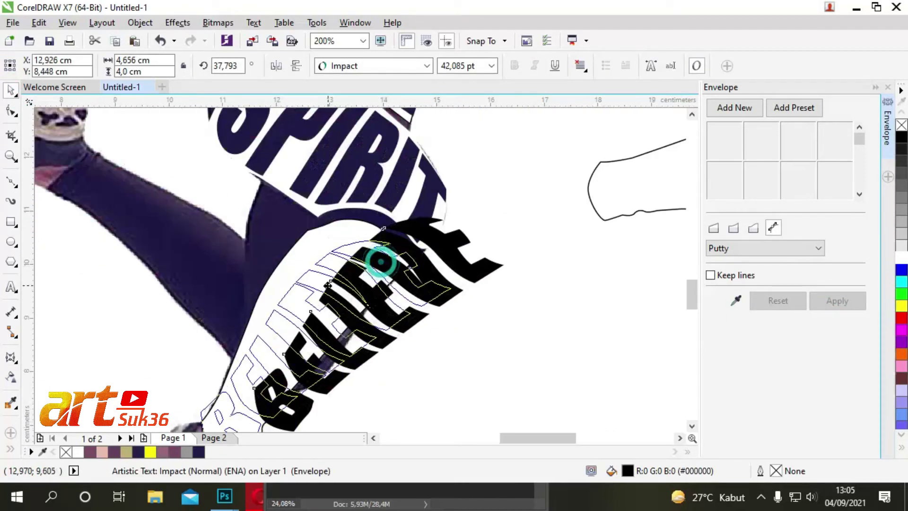
{"action": "left_click_drag", "start_coordinate": [442, 245], "coordinate": [419, 222]}
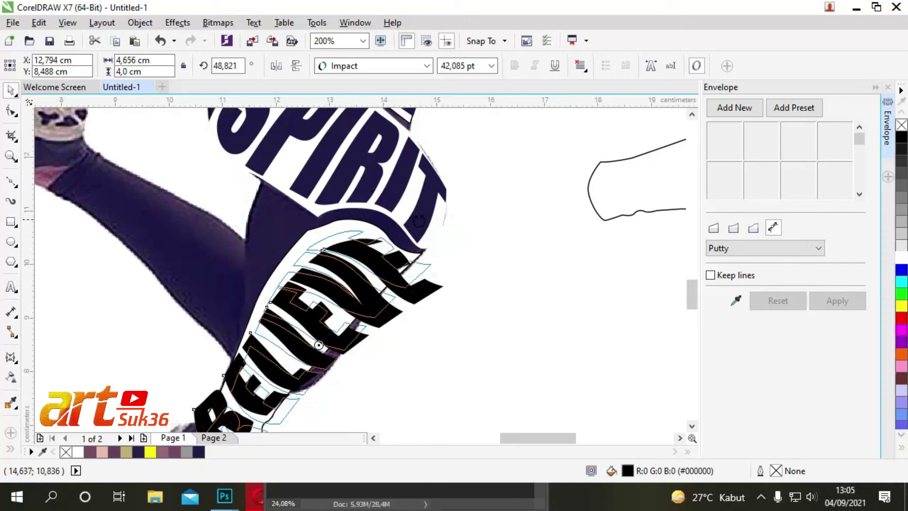
{"action": "left_click_drag", "start_coordinate": [330, 246], "coordinate": [343, 227]}
Shrink and narrow BELIEVE to fit the leg's width.
{"action": "scroll", "coordinate": [342, 227], "scroll_direction": "down", "scroll_amount": 1}
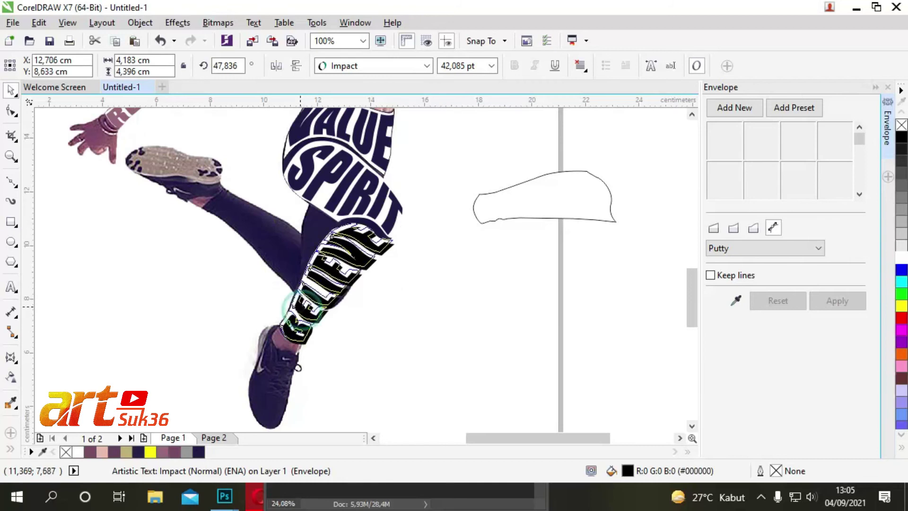
{"action": "scroll", "coordinate": [342, 227], "scroll_direction": "up", "scroll_amount": 1}
{"action": "scroll", "coordinate": [402, 189], "scroll_direction": "down", "scroll_amount": 1}
{"action": "scroll", "coordinate": [416, 185], "scroll_direction": "up", "scroll_amount": 1}
{"action": "left_click_drag", "start_coordinate": [435, 179], "coordinate": [430, 183]}
{"action": "scroll", "coordinate": [331, 237], "scroll_direction": "down", "scroll_amount": 1}
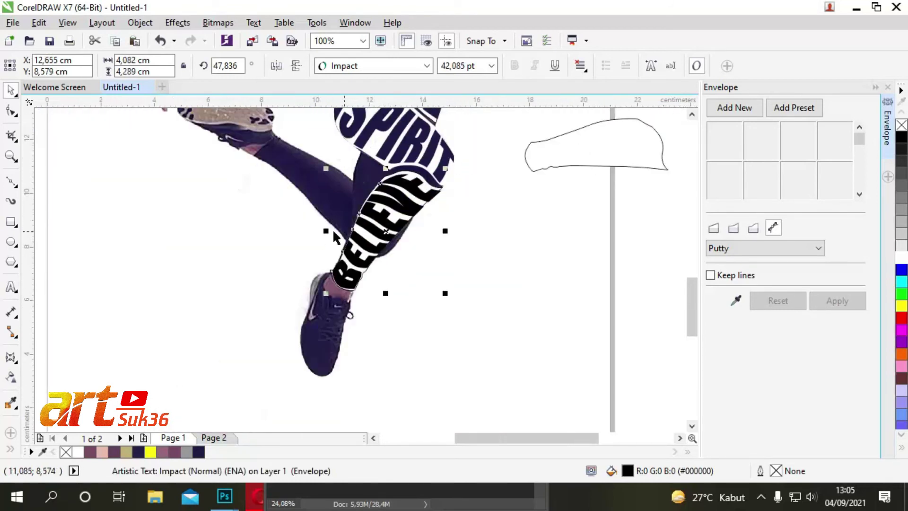
{"action": "scroll", "coordinate": [330, 228], "scroll_direction": "up", "scroll_amount": 2}
{"action": "left_click_drag", "start_coordinate": [330, 230], "coordinate": [334, 228]}
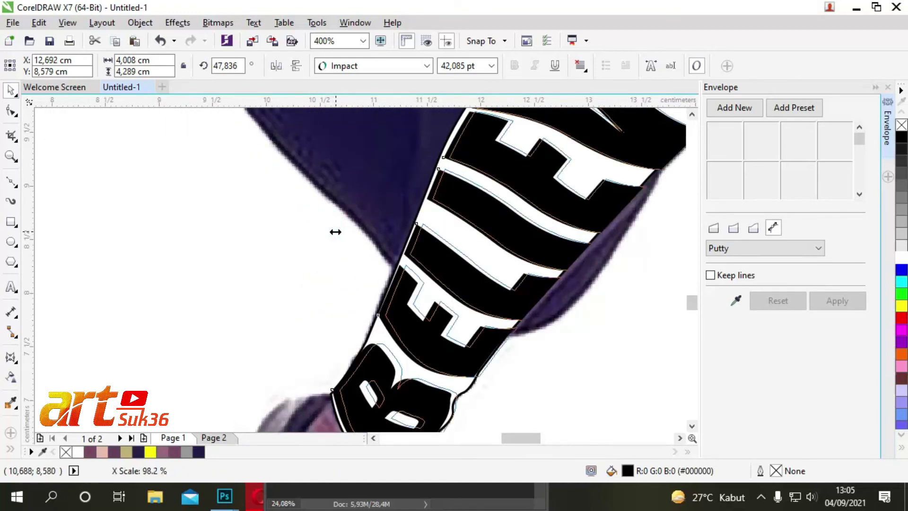
{"action": "scroll", "coordinate": [411, 244], "scroll_direction": "down", "scroll_amount": 1}
{"action": "left_click_drag", "start_coordinate": [484, 219], "coordinate": [476, 218]}
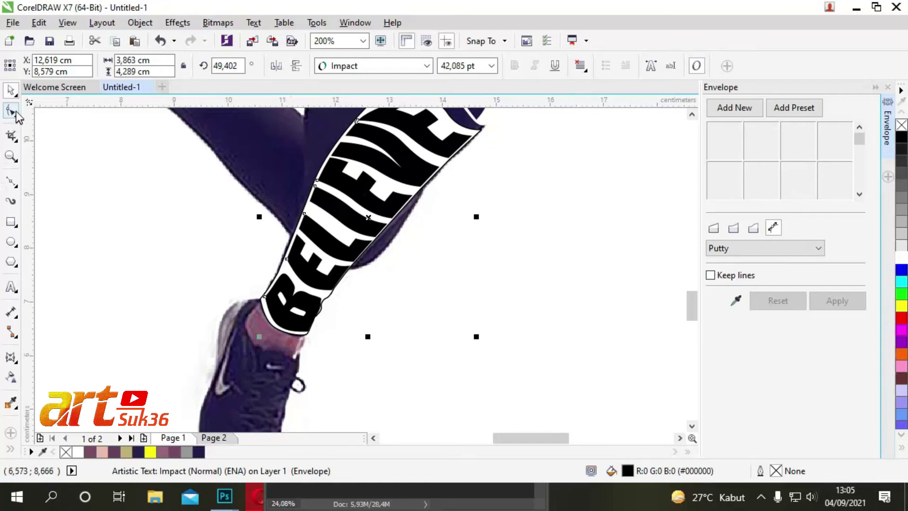
{"action": "scroll", "coordinate": [328, 300], "scroll_direction": "up", "scroll_amount": 2}
Drag BELIEVE's envelope nodes out to the edges of the leg.
{"action": "left_click", "coordinate": [348, 252]}
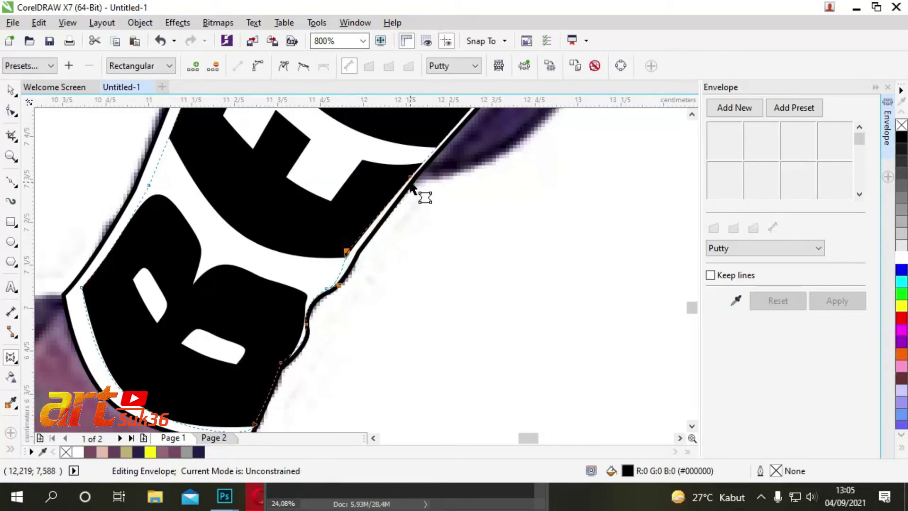
{"action": "scroll", "coordinate": [411, 208], "scroll_direction": "down", "scroll_amount": 2}
{"action": "scroll", "coordinate": [389, 259], "scroll_direction": "up", "scroll_amount": 1}
{"action": "left_click_drag", "start_coordinate": [409, 232], "coordinate": [400, 227]}
{"action": "left_click", "coordinate": [394, 255]}
{"action": "scroll", "coordinate": [415, 233], "scroll_direction": "down", "scroll_amount": 2}
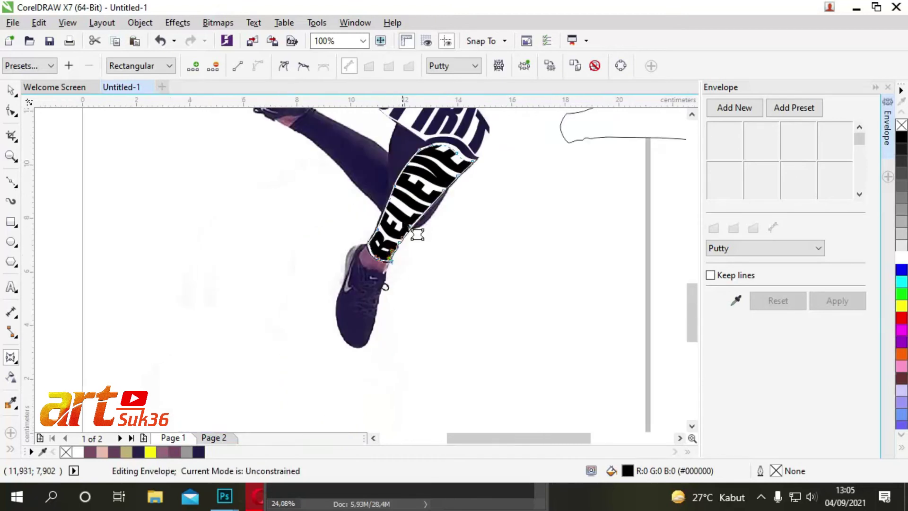
{"action": "scroll", "coordinate": [518, 186], "scroll_direction": "up", "scroll_amount": 1}
{"action": "left_click", "coordinate": [514, 139]}
{"action": "left_click_drag", "start_coordinate": [487, 172], "coordinate": [492, 180]}
{"action": "scroll", "coordinate": [492, 191], "scroll_direction": "down", "scroll_amount": 2}
{"action": "scroll", "coordinate": [492, 191], "scroll_direction": "up", "scroll_amount": 2}
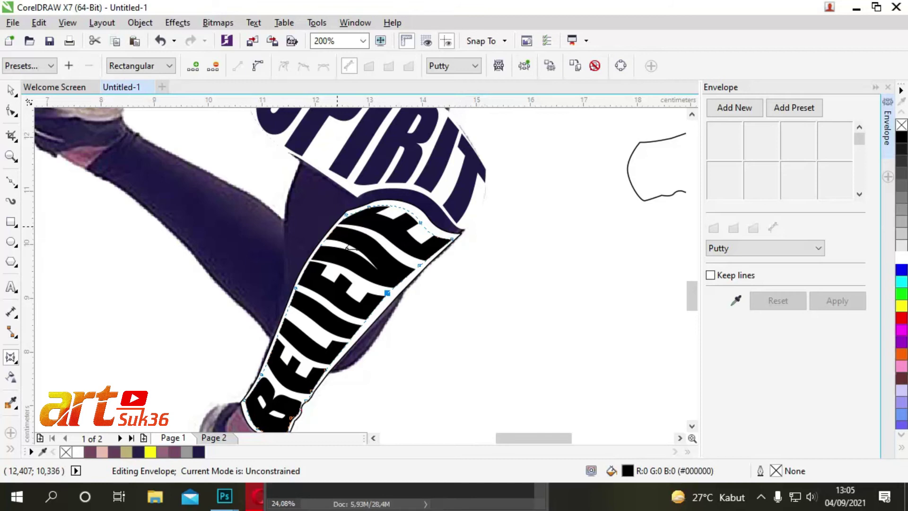
{"action": "scroll", "coordinate": [317, 278], "scroll_direction": "up", "scroll_amount": 1}
{"action": "left_click_drag", "start_coordinate": [274, 297], "coordinate": [280, 296]}
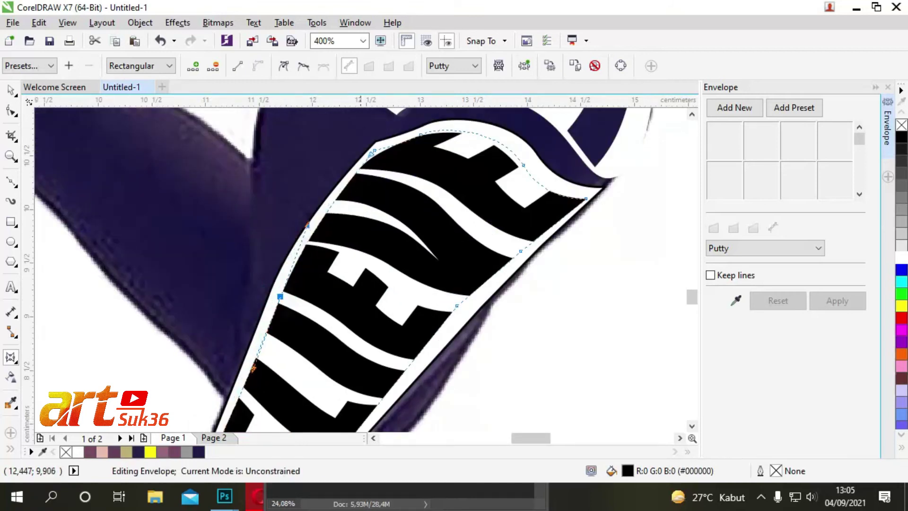
Remove BELIEVE's outline and fill it with the navy sampled from the other words.
{"action": "left_click", "coordinate": [10, 93]}
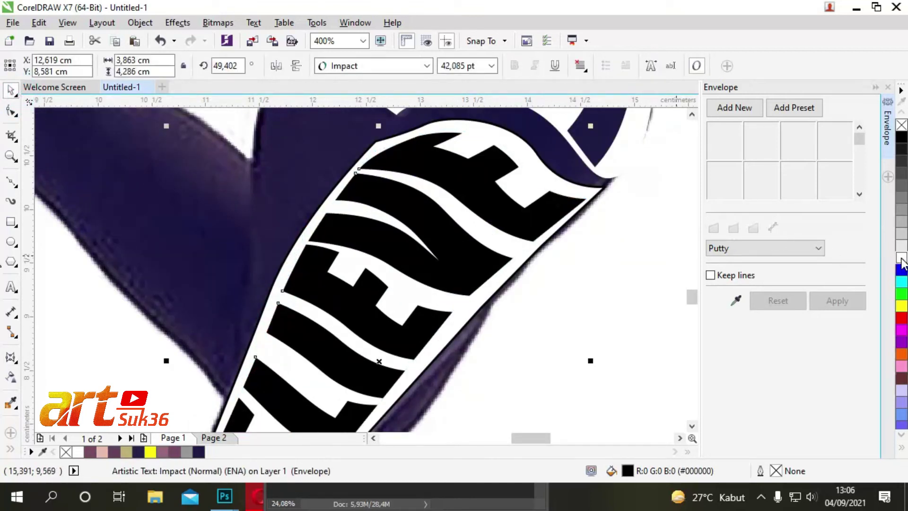
{"action": "right_click", "coordinate": [900, 258]}
{"action": "scroll", "coordinate": [500, 344], "scroll_direction": "down", "scroll_amount": 2}
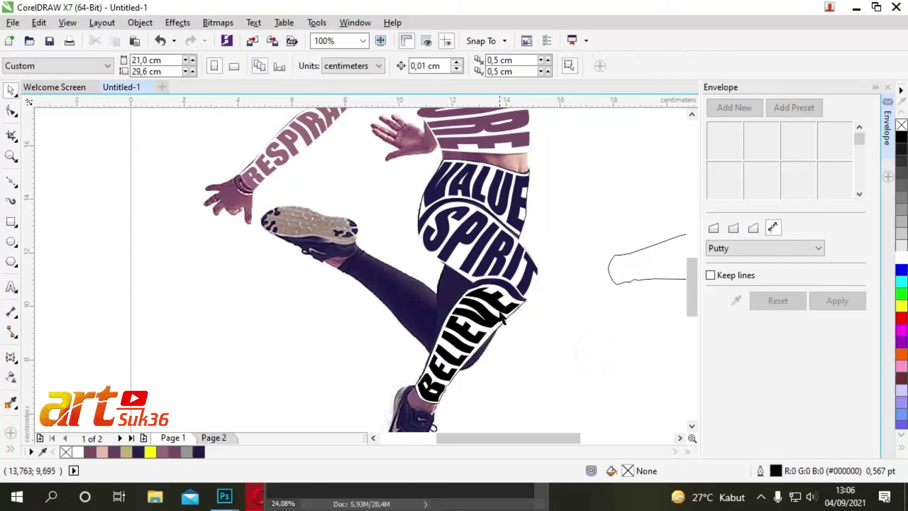
{"action": "right_click", "coordinate": [900, 125]}
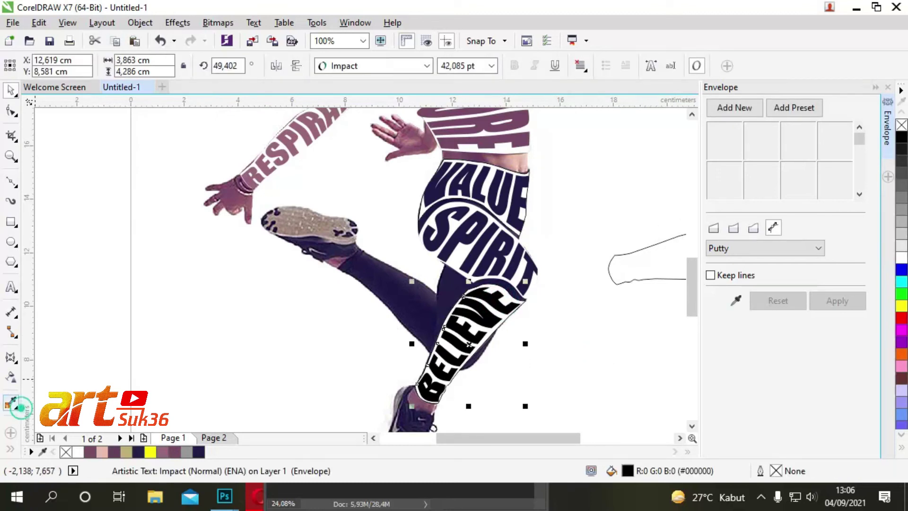
{"action": "left_click", "coordinate": [18, 406]}
{"action": "left_click", "coordinate": [501, 284]}
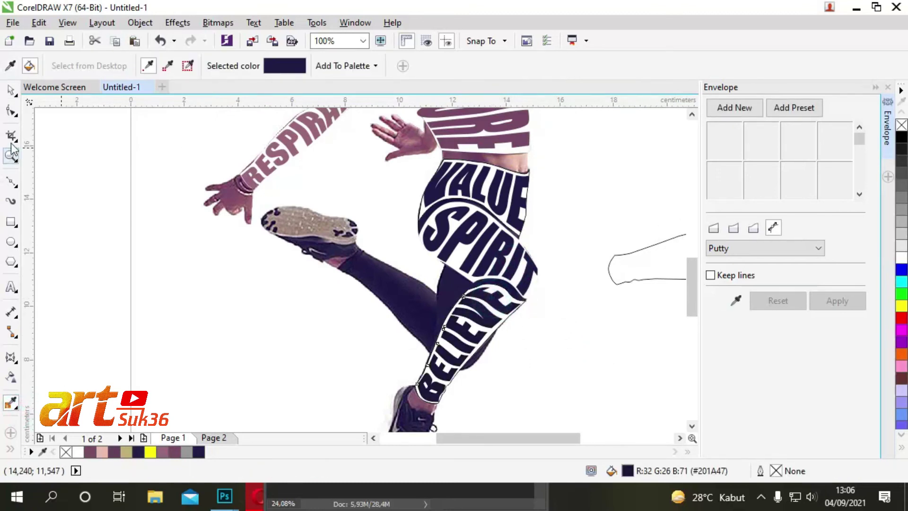
Start a Bezier outline along the raised leg's top edge.
{"action": "left_click", "coordinate": [9, 182]}
{"action": "scroll", "coordinate": [348, 304], "scroll_direction": "up", "scroll_amount": 2}
{"action": "scroll", "coordinate": [319, 264], "scroll_direction": "down", "scroll_amount": 1}
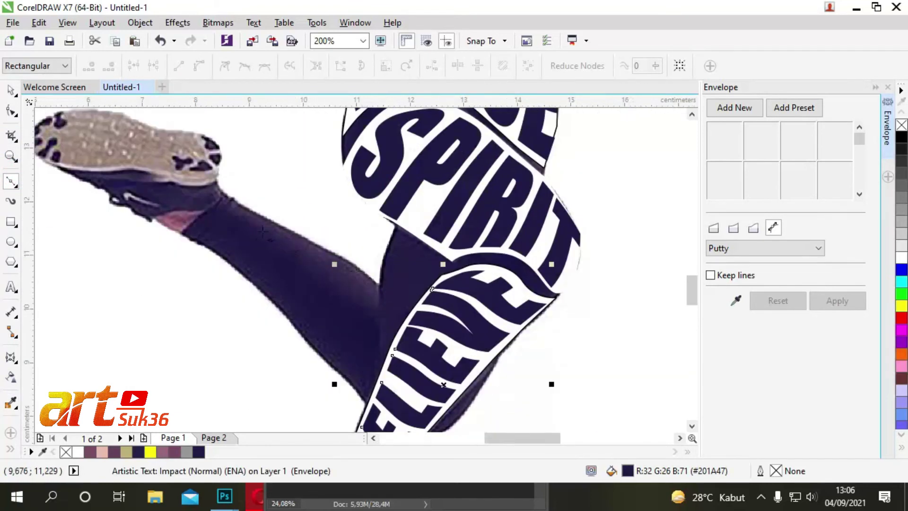
{"action": "scroll", "coordinate": [206, 217], "scroll_direction": "up", "scroll_amount": 2}
{"action": "left_click", "coordinate": [104, 293]}
{"action": "left_click", "coordinate": [215, 203]}
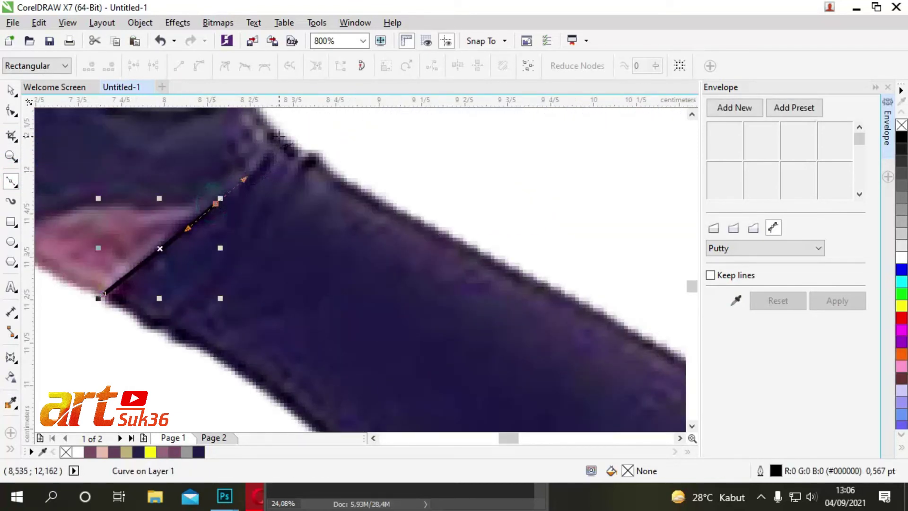
{"action": "left_click", "coordinate": [284, 132]}
{"action": "left_click", "coordinate": [375, 201]}
{"action": "left_click", "coordinate": [495, 258]}
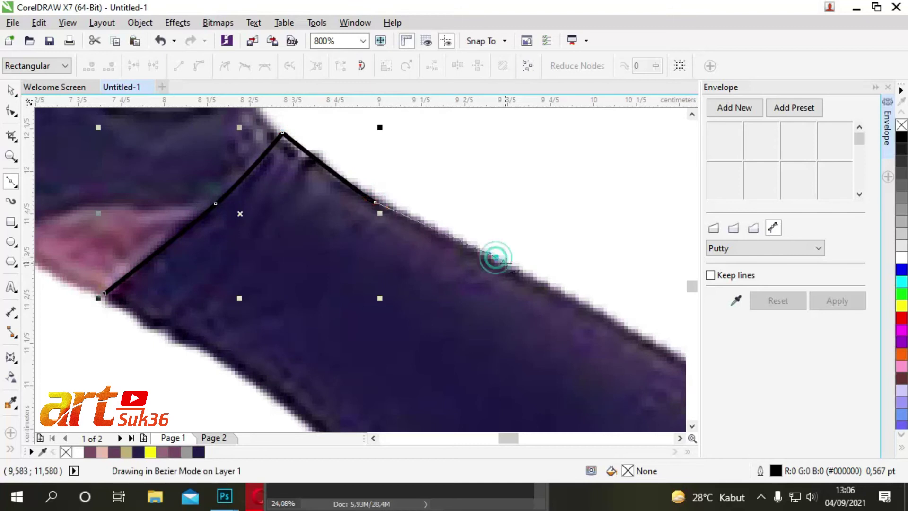
{"action": "left_click", "coordinate": [596, 309]}
{"action": "scroll", "coordinate": [595, 308], "scroll_direction": "down", "scroll_amount": 2}
{"action": "scroll", "coordinate": [461, 300], "scroll_direction": "up", "scroll_amount": 1}
Trace down around the knee and back up, closing the shape around the lower leg.
{"action": "left_click", "coordinate": [461, 300]}
{"action": "left_click", "coordinate": [504, 337]}
{"action": "scroll", "coordinate": [505, 337], "scroll_direction": "down", "scroll_amount": 3}
{"action": "scroll", "coordinate": [473, 272], "scroll_direction": "up", "scroll_amount": 2}
{"action": "left_click", "coordinate": [473, 272]}
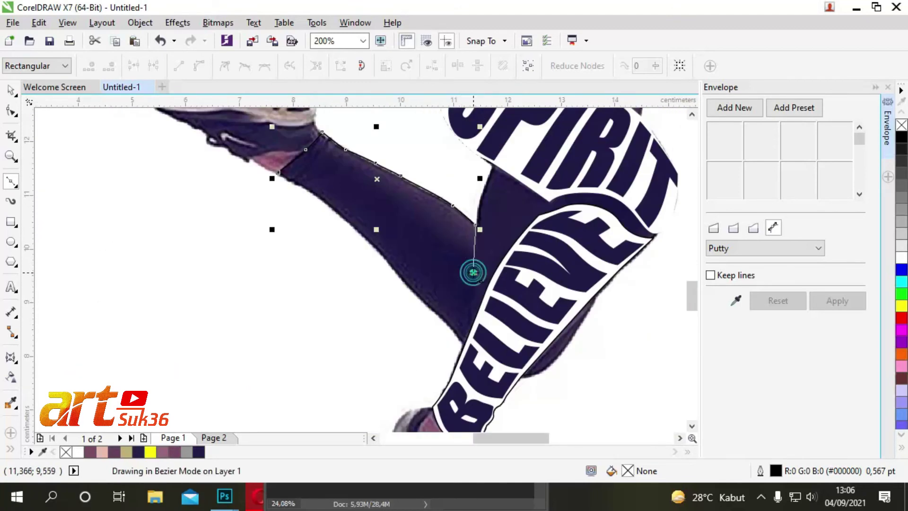
{"action": "left_click", "coordinate": [453, 334]}
{"action": "left_click", "coordinate": [420, 299]}
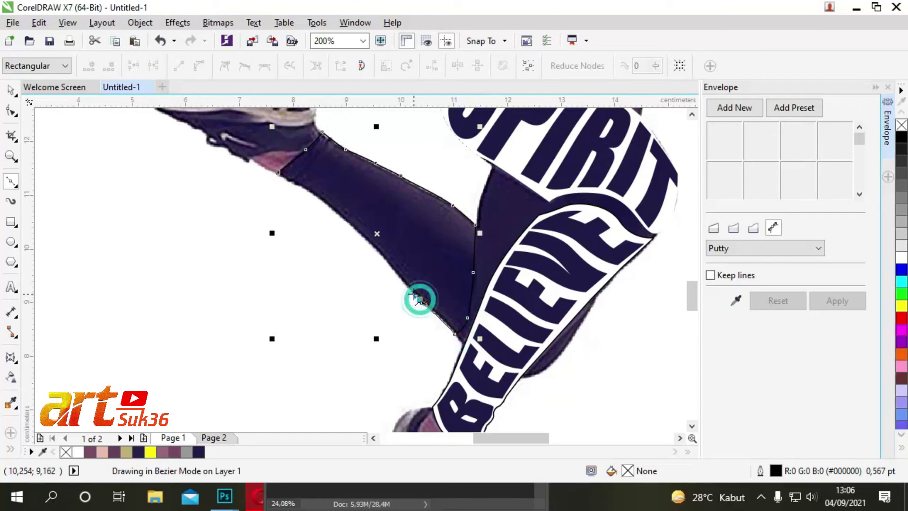
{"action": "left_click", "coordinate": [385, 254]}
{"action": "left_click", "coordinate": [346, 222]}
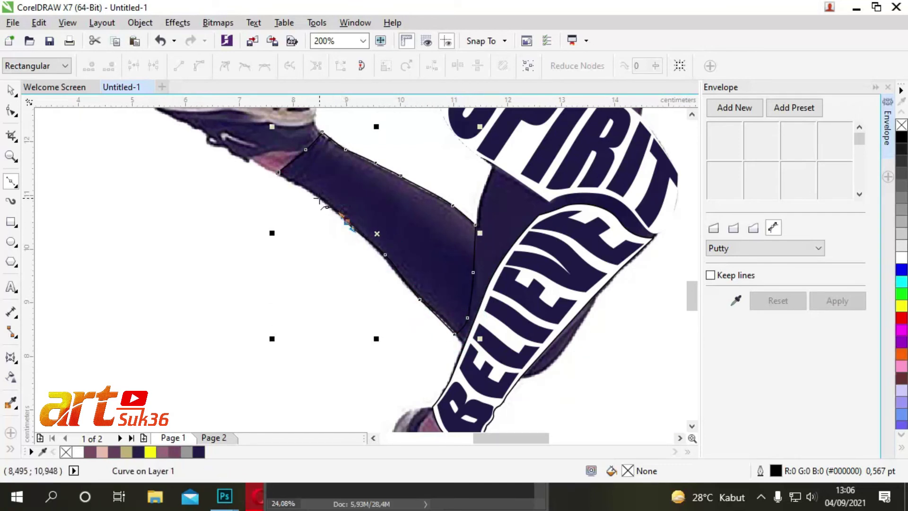
{"action": "left_click", "coordinate": [278, 172]}
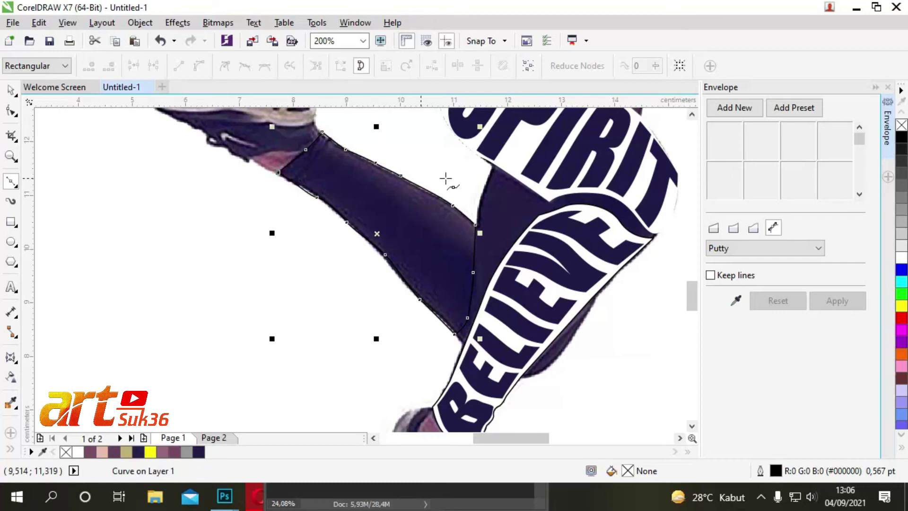
Fill the traced calf shape white, then select and rotate the spare shape.
{"action": "left_click", "coordinate": [10, 89]}
{"action": "left_click", "coordinate": [900, 258]}
{"action": "scroll", "coordinate": [337, 254], "scroll_direction": "down", "scroll_amount": 2}
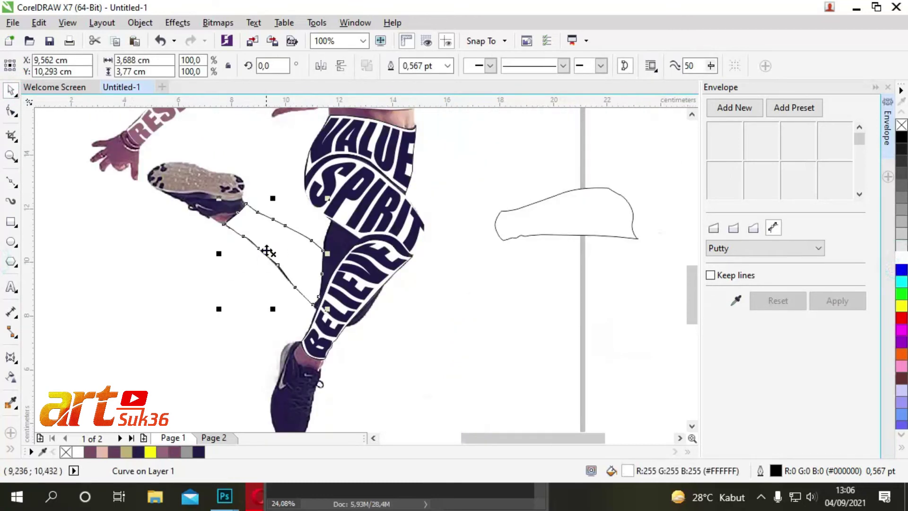
{"action": "left_click", "coordinate": [519, 301]}
{"action": "mouse_move", "coordinate": [569, 259]}
{"action": "left_mouse_down"}
{"action": "mouse_move", "coordinate": [543, 233]}
{"action": "mouse_move", "coordinate": [557, 226]}
{"action": "left_mouse_up"}
{"action": "right_click", "coordinate": [557, 226]}
Delete the spare shape and bring the word FUTURE onto the canvas.
{"action": "left_click", "coordinate": [590, 272]}
{"action": "scroll", "coordinate": [531, 284], "scroll_direction": "down", "scroll_amount": 4}
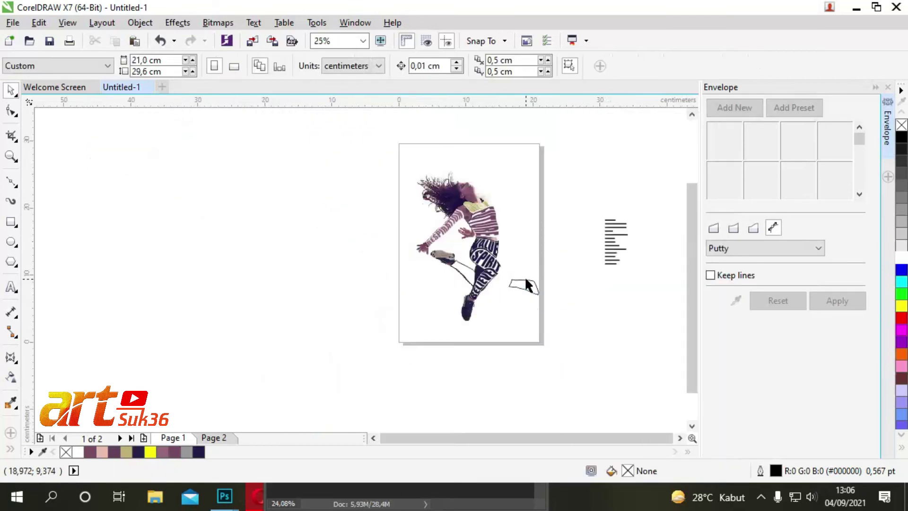
{"action": "scroll", "coordinate": [610, 245], "scroll_direction": "up", "scroll_amount": 4}
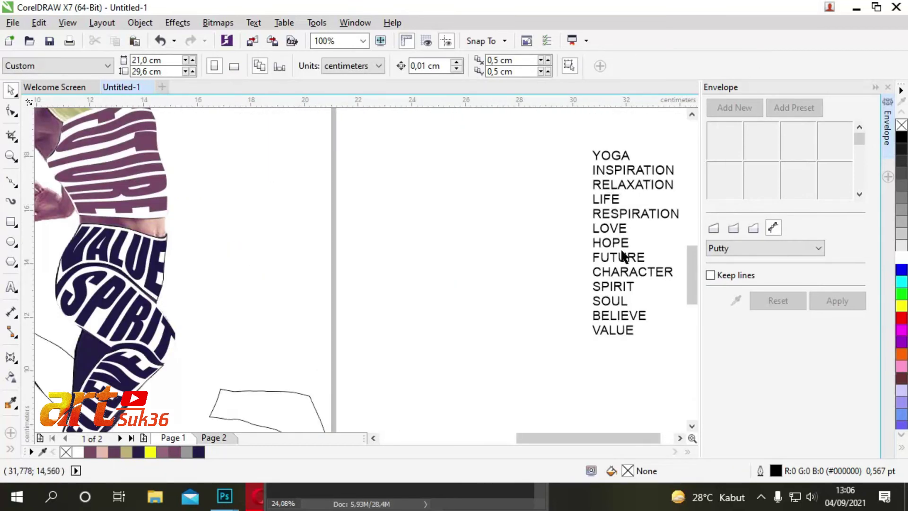
{"action": "left_click_drag", "start_coordinate": [631, 260], "coordinate": [292, 341]}
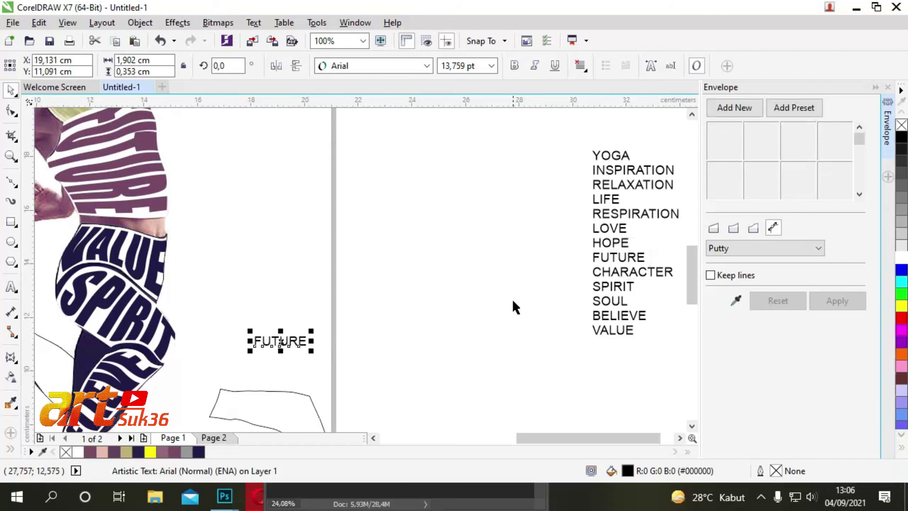
{"action": "scroll", "coordinate": [515, 308], "scroll_direction": "down", "scroll_amount": 4}
{"action": "scroll", "coordinate": [441, 330], "scroll_direction": "up", "scroll_amount": 4}
Enlarge and widen FUTURE and set its font to Impact.
{"action": "left_click_drag", "start_coordinate": [470, 278], "coordinate": [432, 285]}
{"action": "left_click_drag", "start_coordinate": [520, 294], "coordinate": [560, 296]}
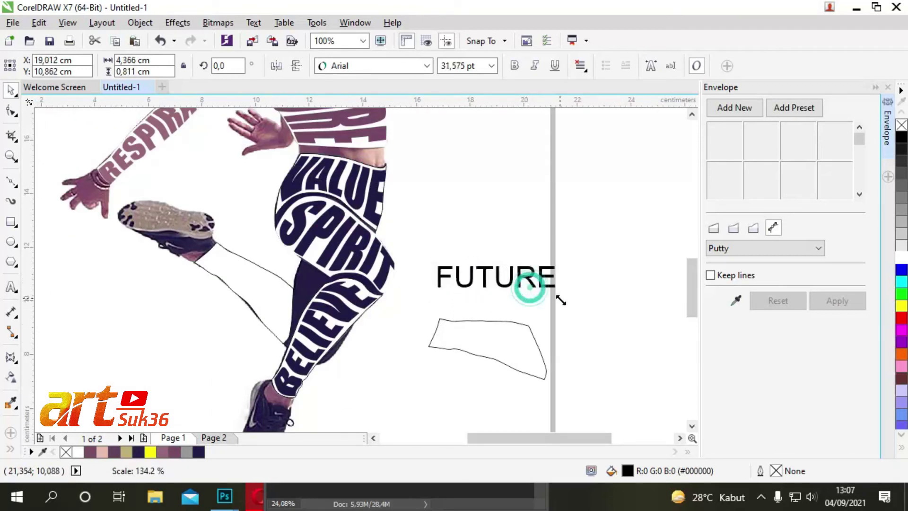
{"action": "left_click", "coordinate": [409, 67]}
{"action": "left_click", "coordinate": [365, 101]}
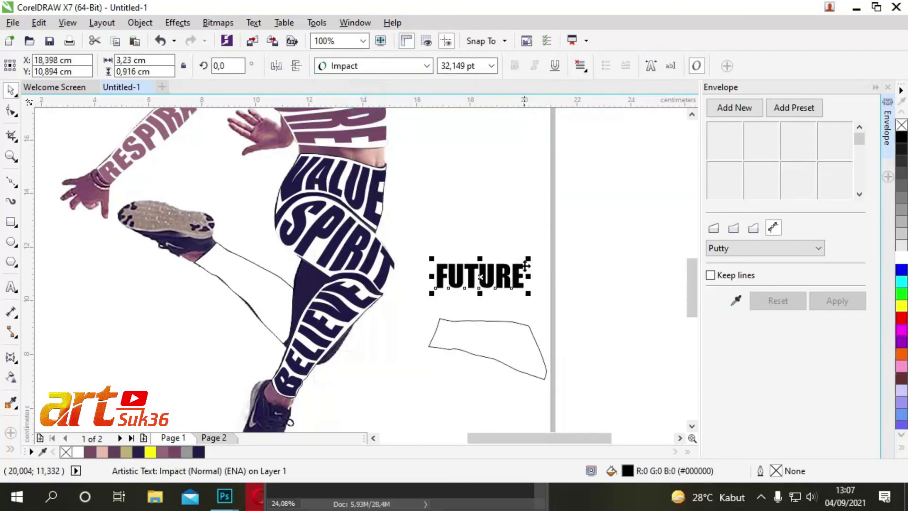
{"action": "left_click_drag", "start_coordinate": [533, 278], "coordinate": [555, 278]}
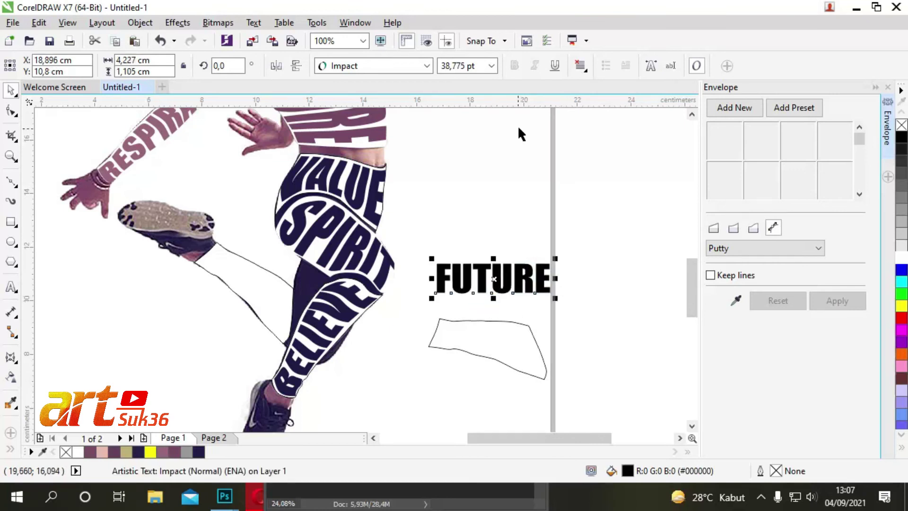
Apply the shin outline shape's envelope to FUTURE.
{"action": "left_click", "coordinate": [736, 300]}
{"action": "left_click", "coordinate": [498, 357]}
{"action": "left_click", "coordinate": [837, 300]}
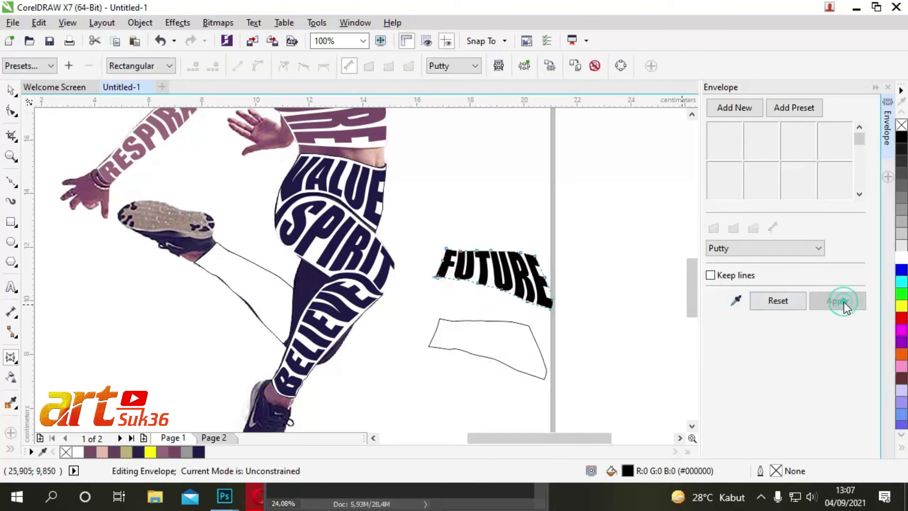
{"action": "left_click", "coordinate": [9, 85]}
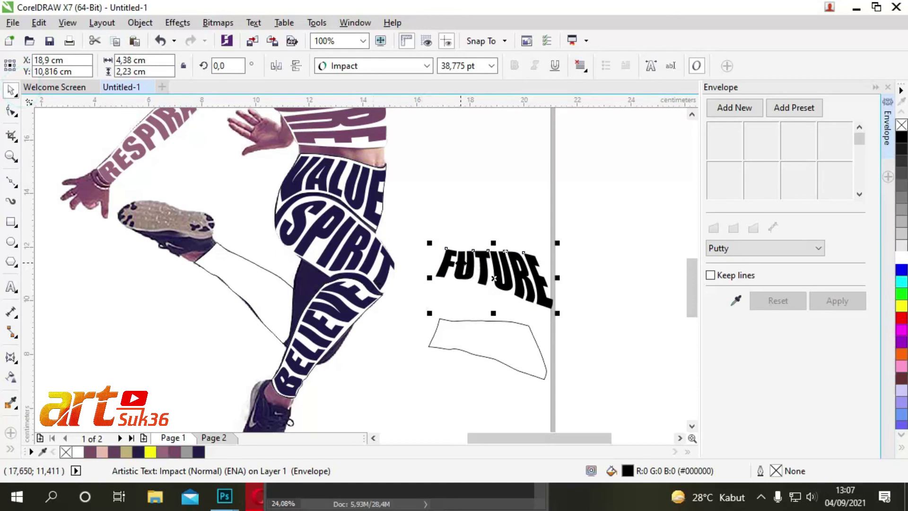
Place FUTURE on the bare lower leg, rotated to the leg's angle and narrowed slightly.
{"action": "left_click_drag", "start_coordinate": [494, 278], "coordinate": [249, 290]}
{"action": "left_click", "coordinate": [248, 290]}
{"action": "mouse_move", "coordinate": [184, 255]}
{"action": "left_mouse_down"}
{"action": "mouse_move", "coordinate": [216, 235]}
{"action": "mouse_move", "coordinate": [213, 250]}
{"action": "left_mouse_up"}
{"action": "scroll", "coordinate": [213, 249], "scroll_direction": "up", "scroll_amount": 2}
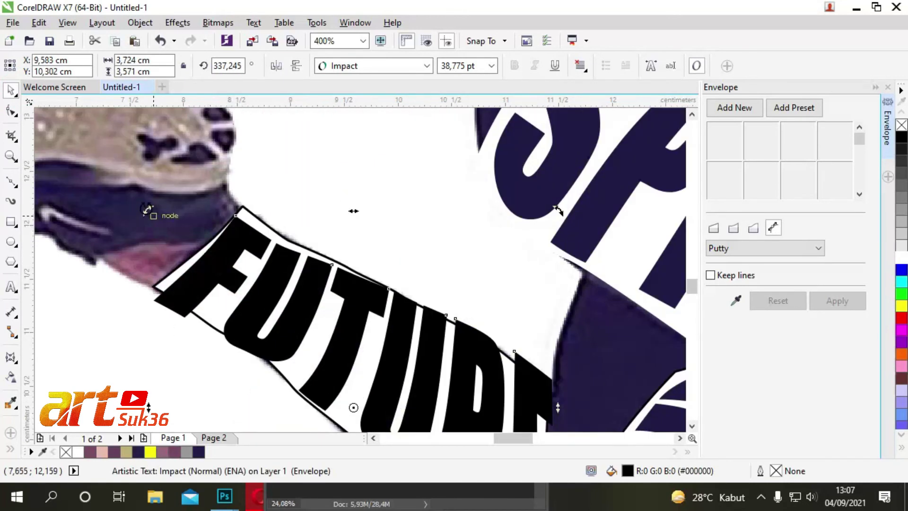
{"action": "left_click_drag", "start_coordinate": [147, 210], "coordinate": [158, 199]}
{"action": "scroll", "coordinate": [235, 246], "scroll_direction": "down", "scroll_amount": 1}
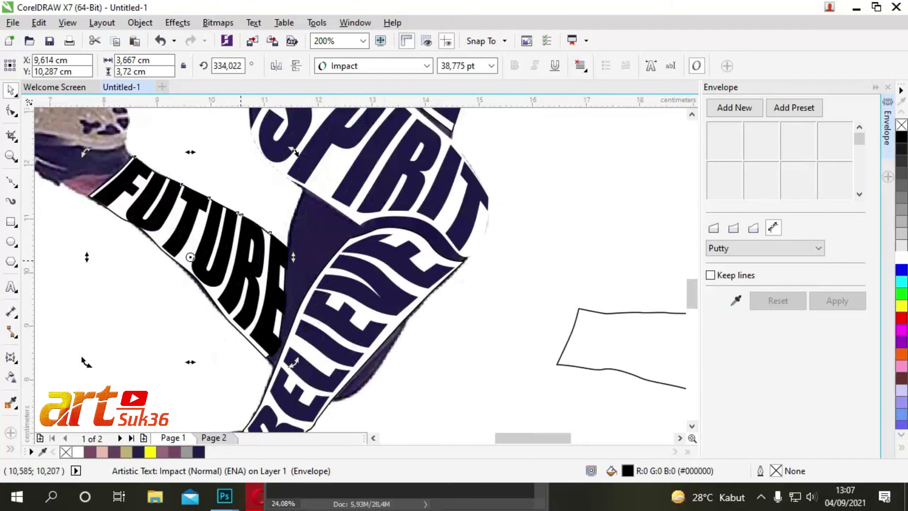
{"action": "left_click_drag", "start_coordinate": [293, 257], "coordinate": [282, 256]}
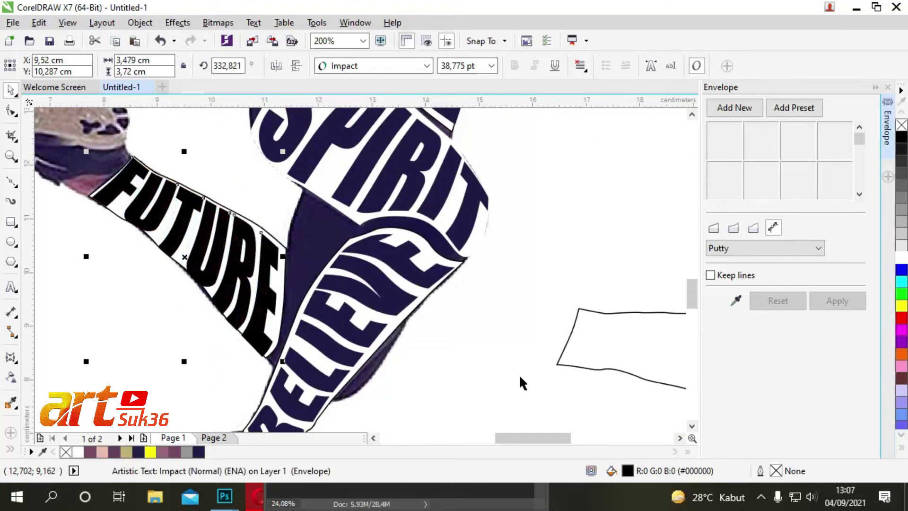
Adjust FUTURE's envelope nodes so it hugs the leg edges.
{"action": "left_click", "coordinate": [20, 106]}
{"action": "scroll", "coordinate": [124, 164], "scroll_direction": "up", "scroll_amount": 2}
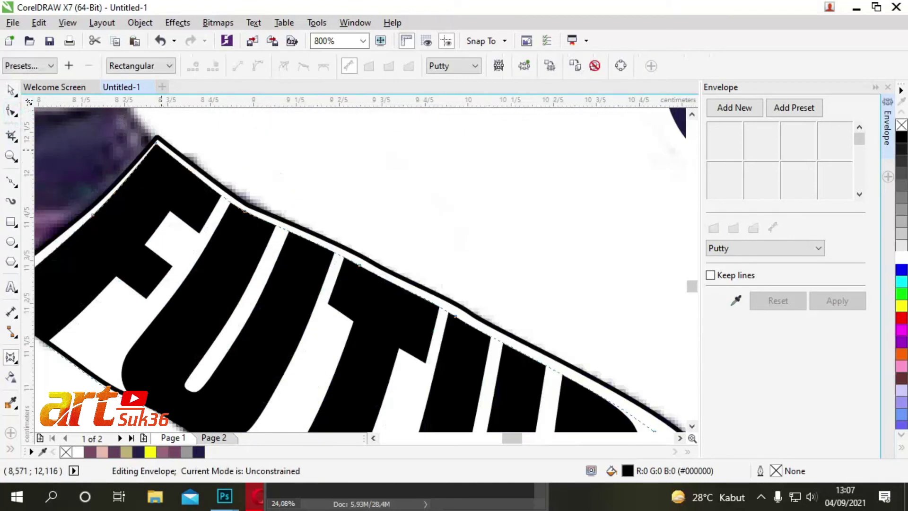
{"action": "left_click_drag", "start_coordinate": [158, 139], "coordinate": [162, 148]}
{"action": "left_click_drag", "start_coordinate": [92, 215], "coordinate": [96, 212]}
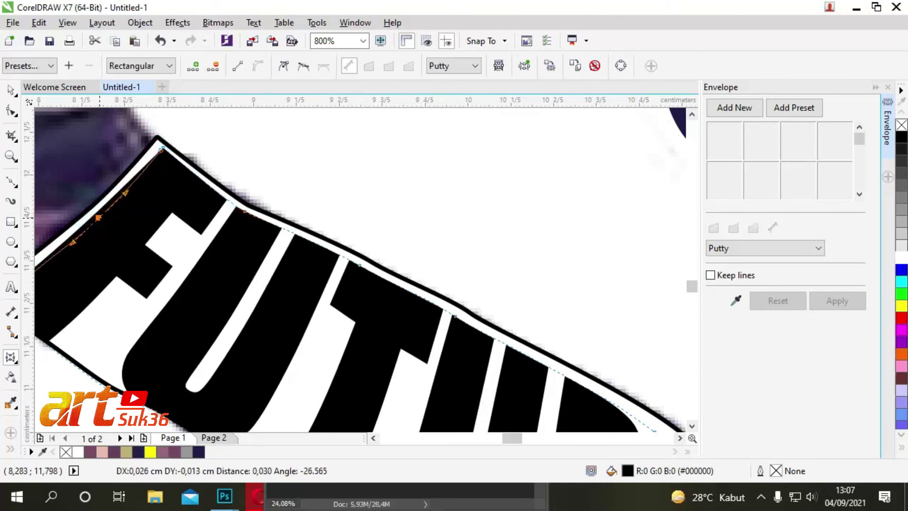
{"action": "scroll", "coordinate": [143, 229], "scroll_direction": "down", "scroll_amount": 1}
{"action": "scroll", "coordinate": [198, 228], "scroll_direction": "up", "scroll_amount": 2}
{"action": "left_click_drag", "start_coordinate": [197, 228], "coordinate": [189, 218]}
{"action": "scroll", "coordinate": [333, 264], "scroll_direction": "down", "scroll_amount": 2}
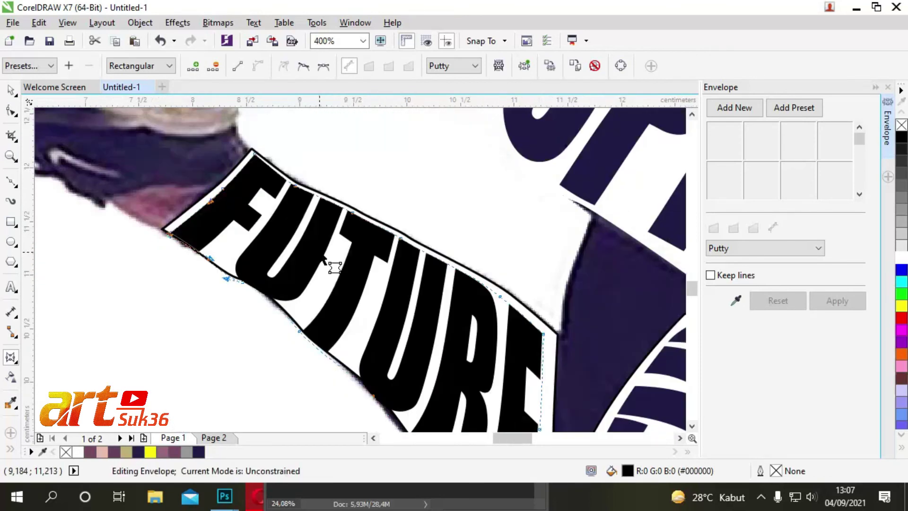
{"action": "scroll", "coordinate": [298, 229], "scroll_direction": "down", "scroll_amount": 1}
{"action": "scroll", "coordinate": [447, 378], "scroll_direction": "up", "scroll_amount": 1}
{"action": "scroll", "coordinate": [446, 378], "scroll_direction": "up", "scroll_amount": 1}
Reshape FUTURE's envelope corner and fill it with the sampled navy #201A47.
{"action": "left_click_drag", "start_coordinate": [466, 306], "coordinate": [471, 274]}
{"action": "left_click", "coordinate": [11, 403]}
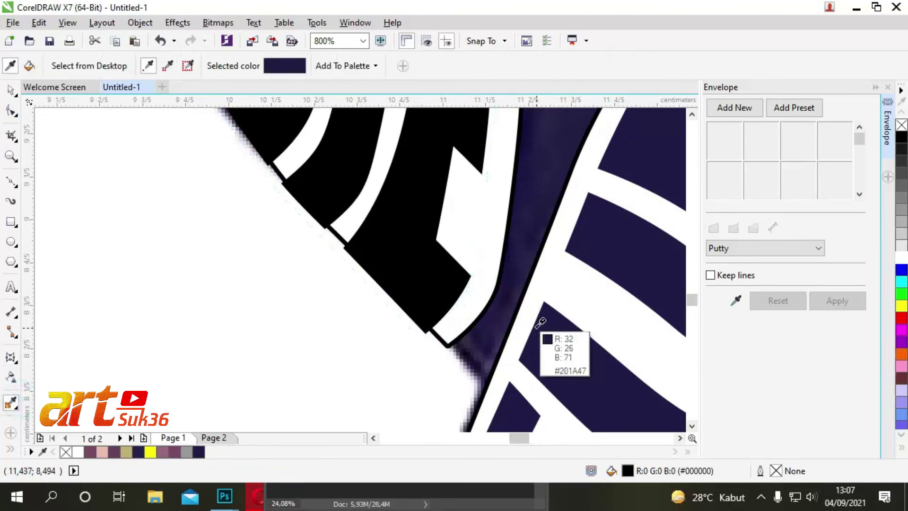
{"action": "scroll", "coordinate": [470, 304], "scroll_direction": "down", "scroll_amount": 3}
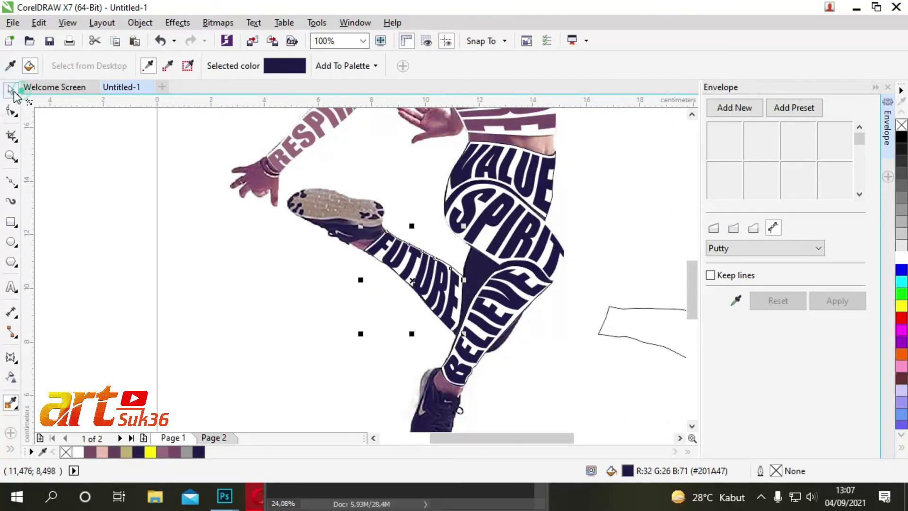
{"action": "left_click", "coordinate": [13, 93]}
{"action": "scroll", "coordinate": [438, 259], "scroll_direction": "up", "scroll_amount": 2}
Remove the outlines from the shapes behind FUTURE and VALUE.
{"action": "left_click", "coordinate": [457, 288]}
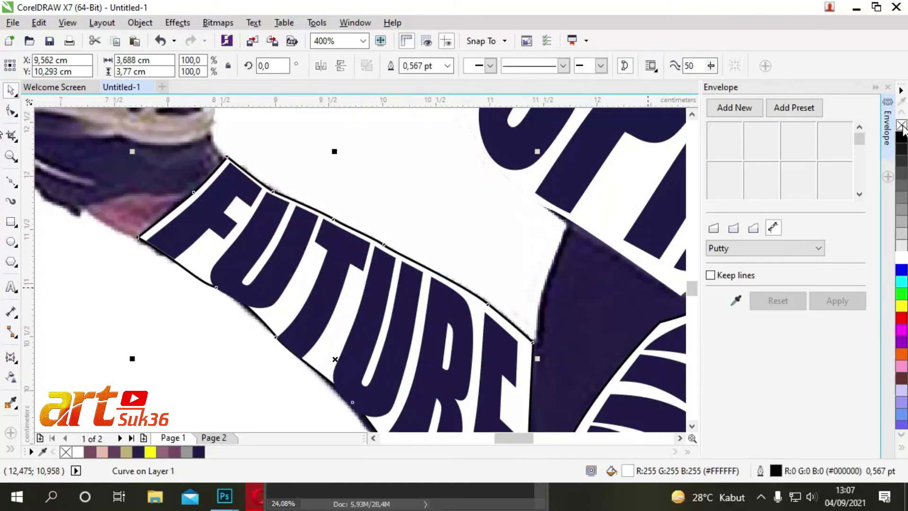
{"action": "right_click", "coordinate": [901, 126]}
{"action": "scroll", "coordinate": [622, 341], "scroll_direction": "down", "scroll_amount": 1}
{"action": "left_click", "coordinate": [409, 140]}
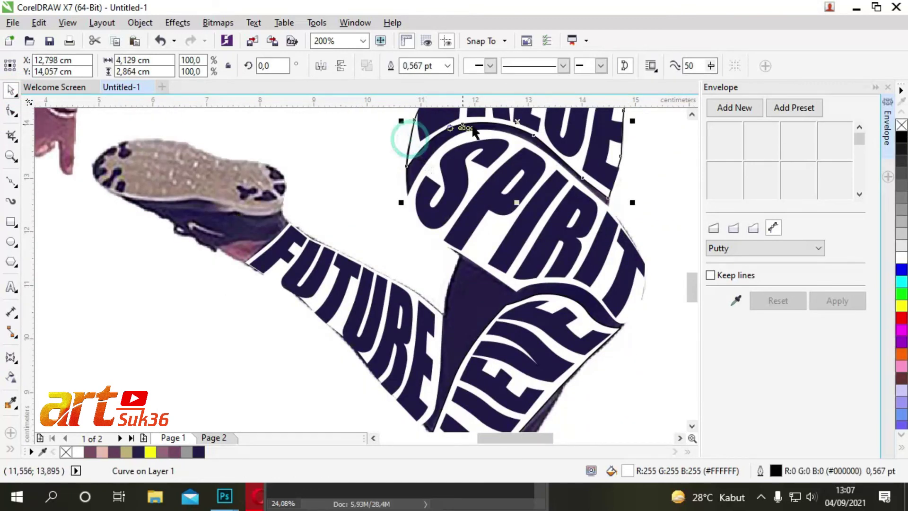
{"action": "right_click", "coordinate": [901, 125]}
{"action": "scroll", "coordinate": [568, 207], "scroll_direction": "down", "scroll_amount": 1}
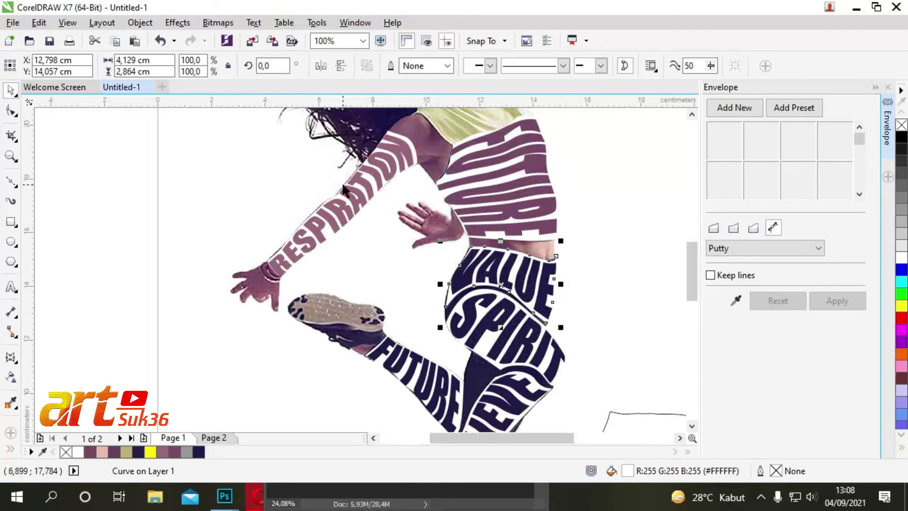
{"action": "scroll", "coordinate": [379, 183], "scroll_direction": "down", "scroll_amount": 1}
Begin a Bezier outline of the collar, curving over the shoulder to its edge.
{"action": "scroll", "coordinate": [449, 135], "scroll_direction": "up", "scroll_amount": 1}
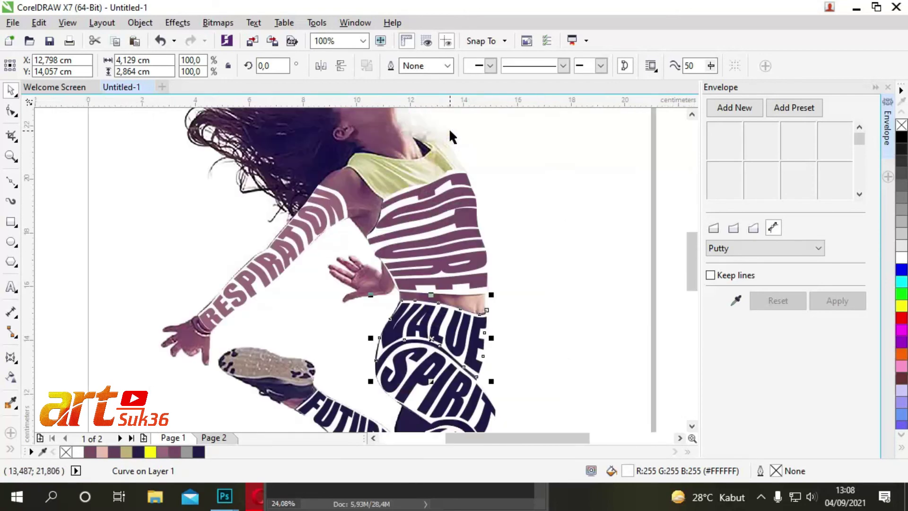
{"action": "scroll", "coordinate": [452, 137], "scroll_direction": "up", "scroll_amount": 1}
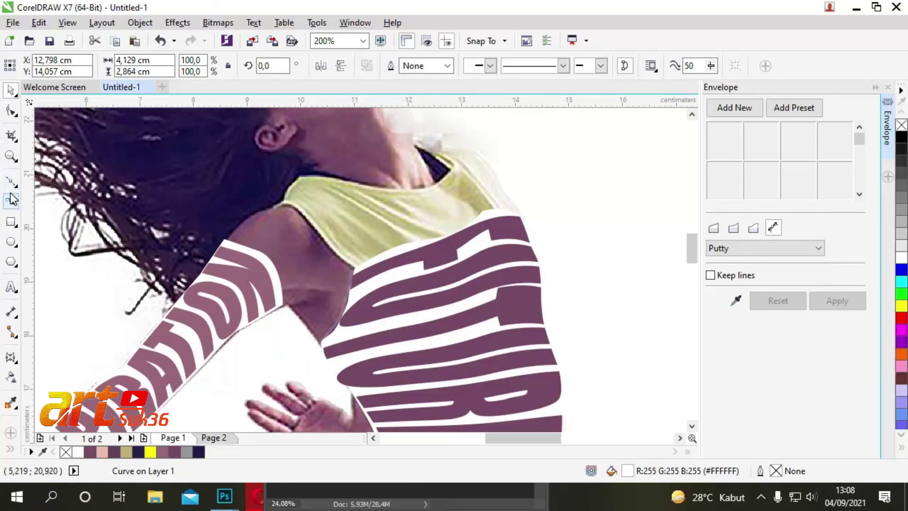
{"action": "left_click", "coordinate": [11, 198]}
{"action": "scroll", "coordinate": [466, 160], "scroll_direction": "up", "scroll_amount": 1}
{"action": "left_click", "coordinate": [416, 142]}
{"action": "left_click_drag", "start_coordinate": [492, 143], "coordinate": [497, 152]}
{"action": "left_click_drag", "start_coordinate": [529, 187], "coordinate": [538, 203]}
{"action": "left_click", "coordinate": [546, 226]}
Trace the collar's lower edge and neckline, close it, and fill white without outline.
{"action": "left_click_drag", "start_coordinate": [501, 235], "coordinate": [490, 246]}
{"action": "left_click_drag", "start_coordinate": [418, 294], "coordinate": [395, 305]}
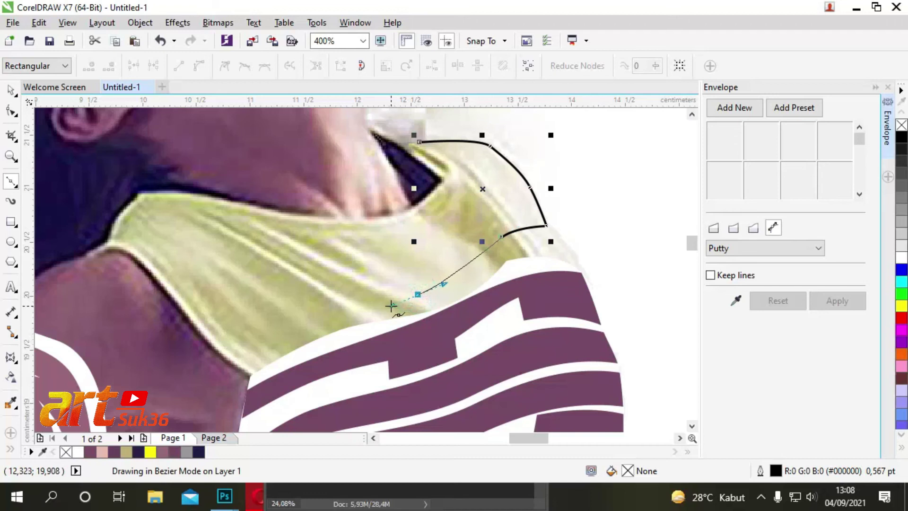
{"action": "left_click_drag", "start_coordinate": [329, 300], "coordinate": [305, 315]}
{"action": "left_click", "coordinate": [240, 368]}
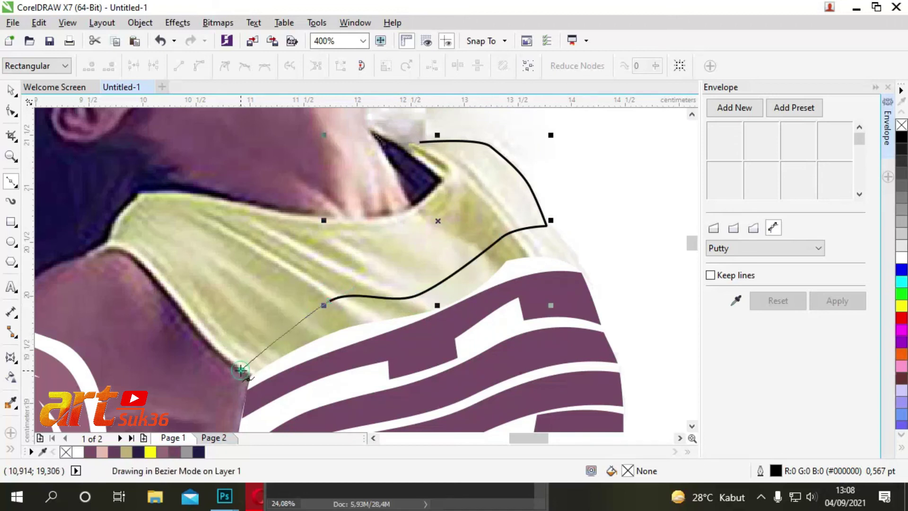
{"action": "left_click_drag", "start_coordinate": [187, 314], "coordinate": [154, 275]}
{"action": "left_click", "coordinate": [152, 275]}
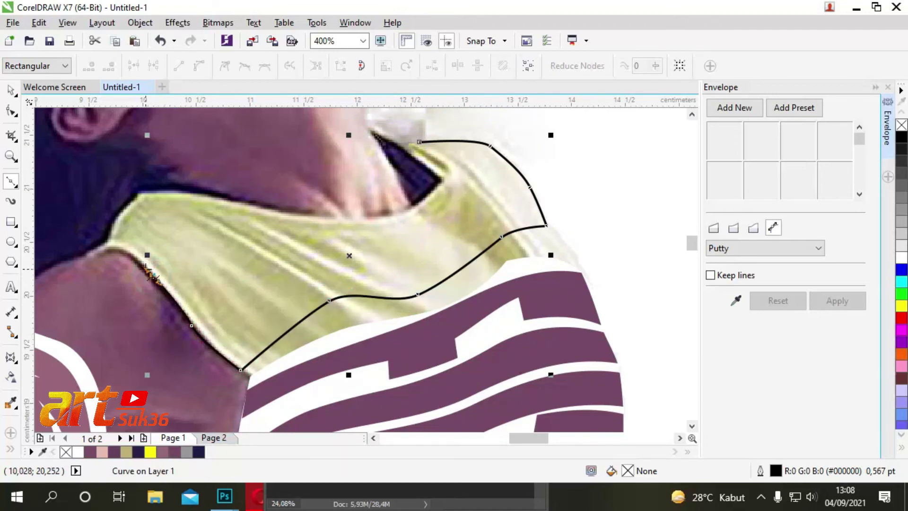
{"action": "left_click", "coordinate": [105, 251]}
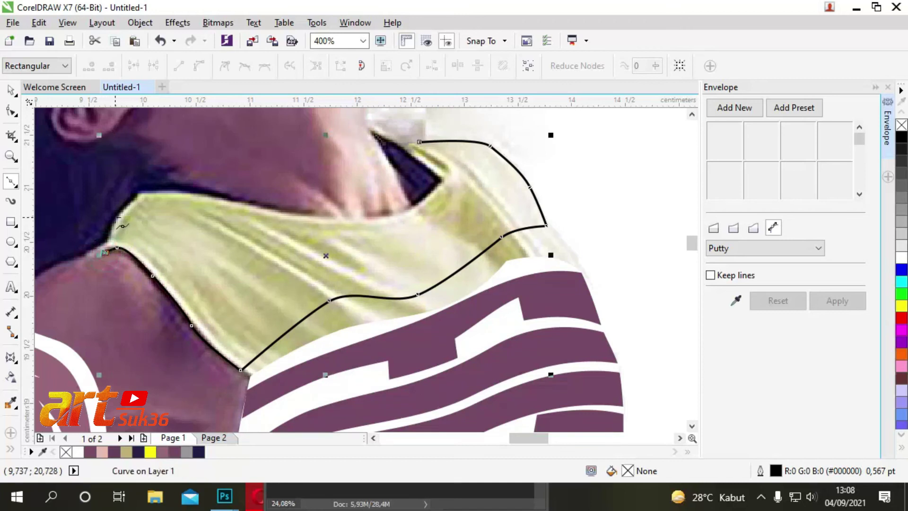
{"action": "left_click", "coordinate": [320, 217]}
{"action": "left_click_drag", "start_coordinate": [418, 205], "coordinate": [427, 197]}
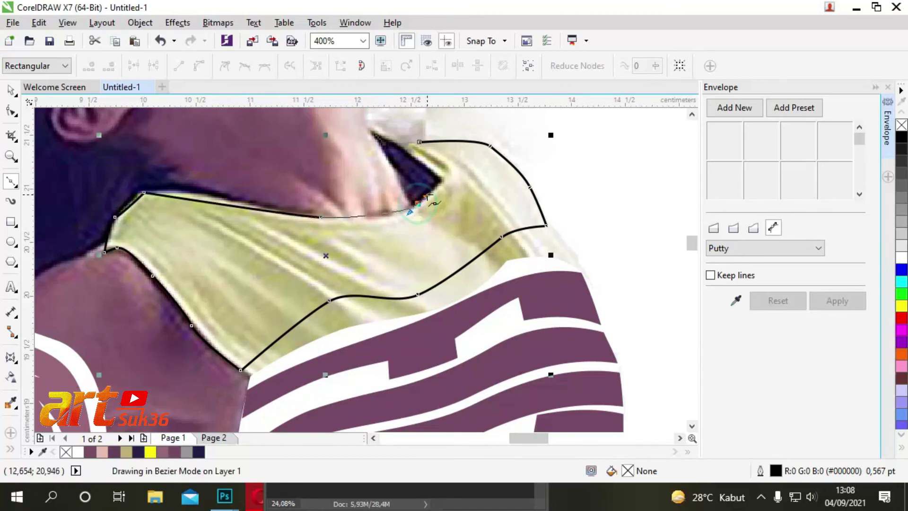
{"action": "left_click", "coordinate": [410, 139]}
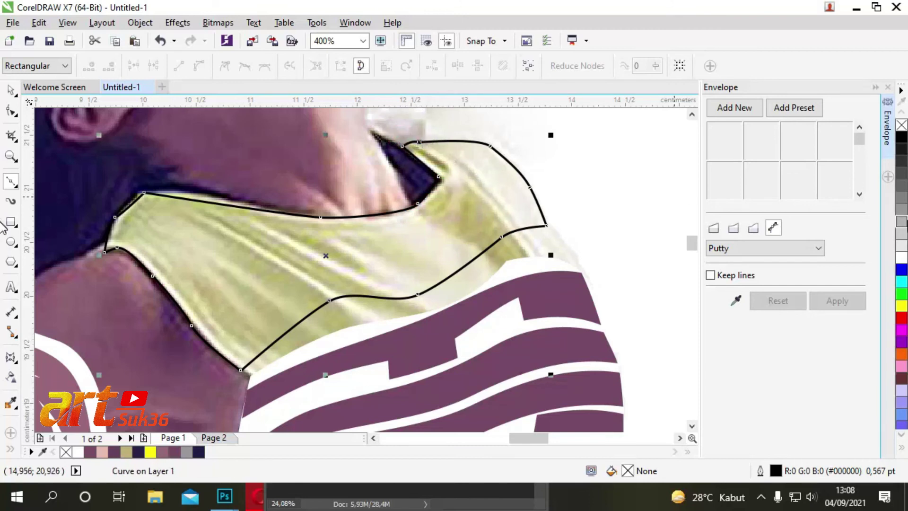
{"action": "left_click", "coordinate": [901, 258]}
{"action": "right_click", "coordinate": [901, 126]}
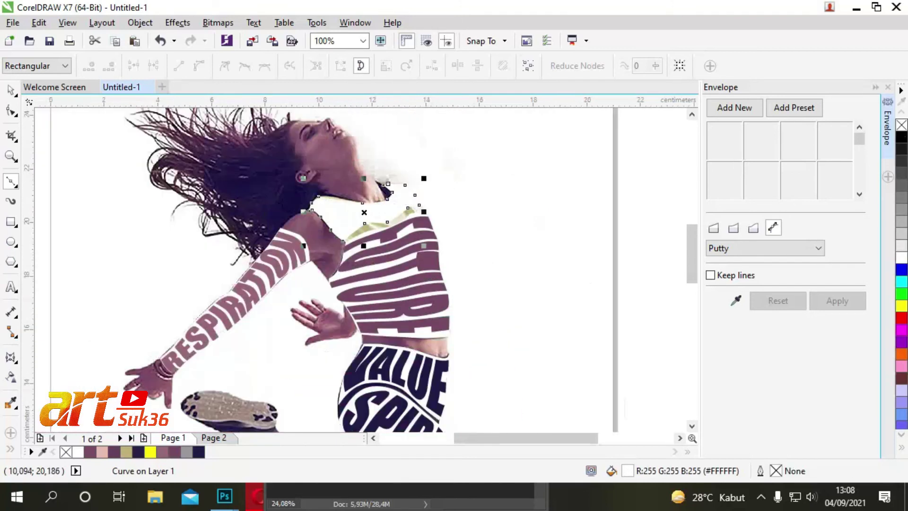
Move the white collar-shaped curve onto empty canvas.
{"action": "left_click", "coordinate": [11, 89]}
{"action": "left_click_drag", "start_coordinate": [423, 193], "coordinate": [600, 239]}
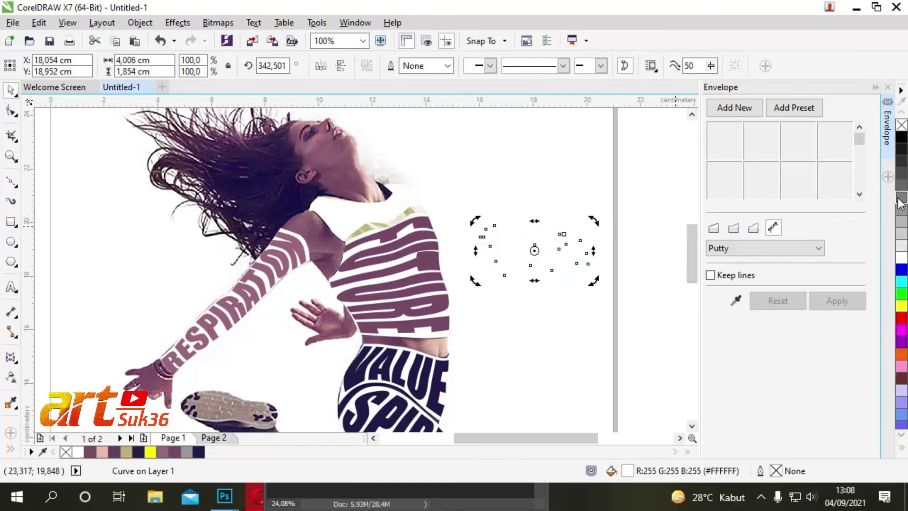
{"action": "scroll", "coordinate": [642, 279], "scroll_direction": "down", "scroll_amount": 2}
{"action": "scroll", "coordinate": [642, 276], "scroll_direction": "up", "scroll_amount": 2}
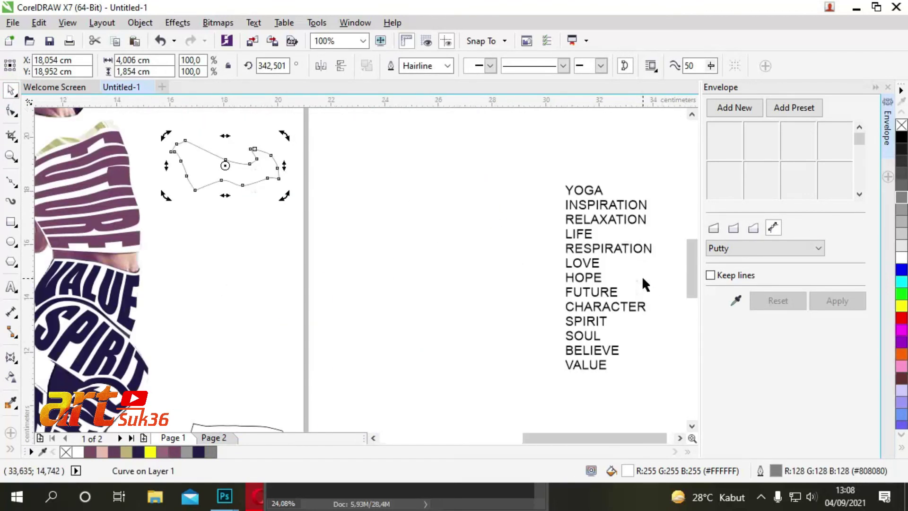
Copy RELAXATION out of the word list, widen it and set its font to Impact.
{"action": "left_click_drag", "start_coordinate": [636, 227], "coordinate": [225, 140]}
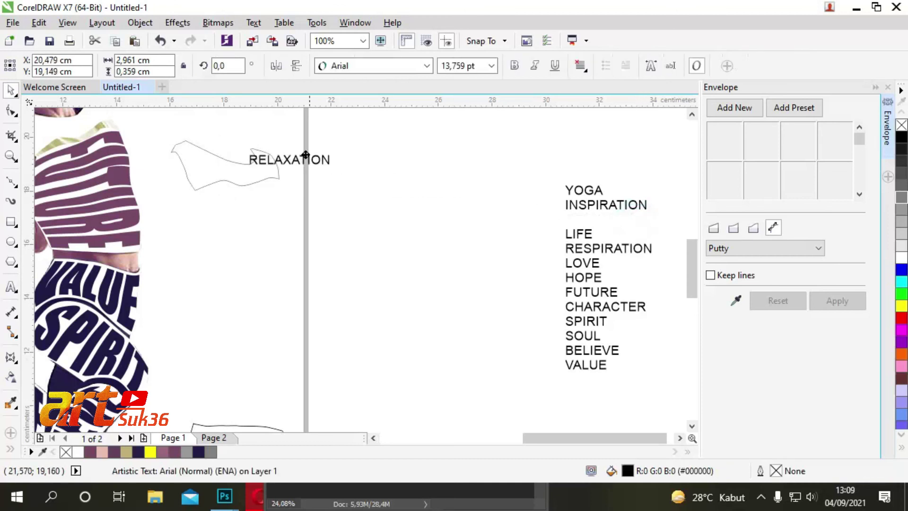
{"action": "scroll", "coordinate": [225, 140], "scroll_direction": "up", "scroll_amount": 2}
{"action": "left_click_drag", "start_coordinate": [517, 162], "coordinate": [563, 162]}
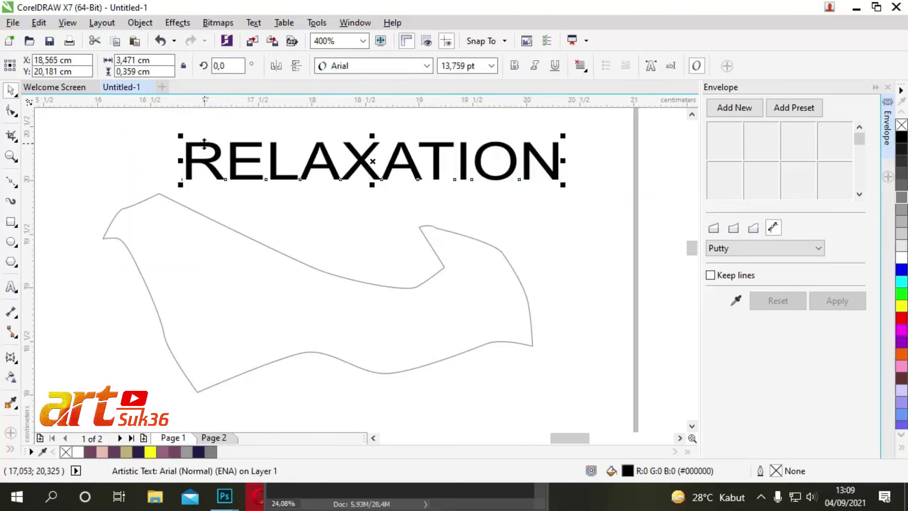
{"action": "left_click", "coordinate": [427, 66]}
{"action": "left_click", "coordinate": [355, 100]}
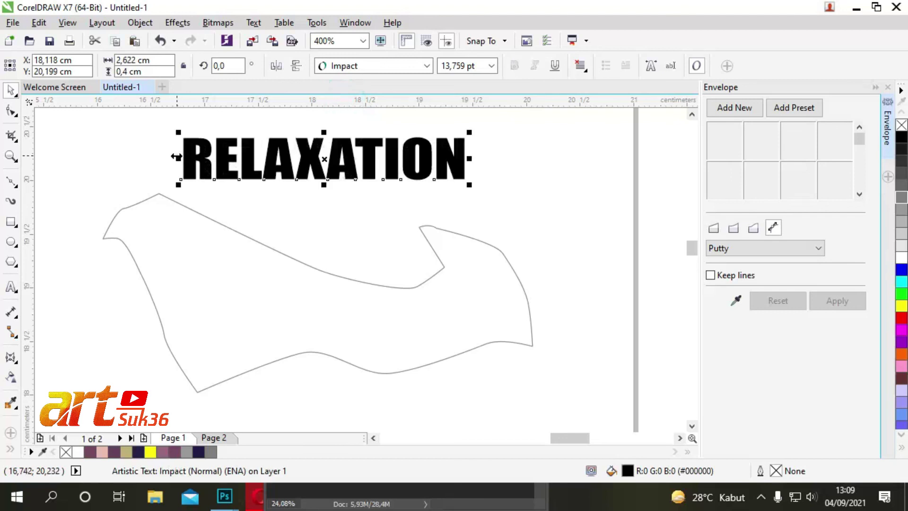
Stretch RELAXATION wider and taller, then pick the collar curve as its envelope shape.
{"action": "left_click_drag", "start_coordinate": [176, 157], "coordinate": [112, 158]}
{"action": "left_click_drag", "start_coordinate": [470, 158], "coordinate": [551, 158]}
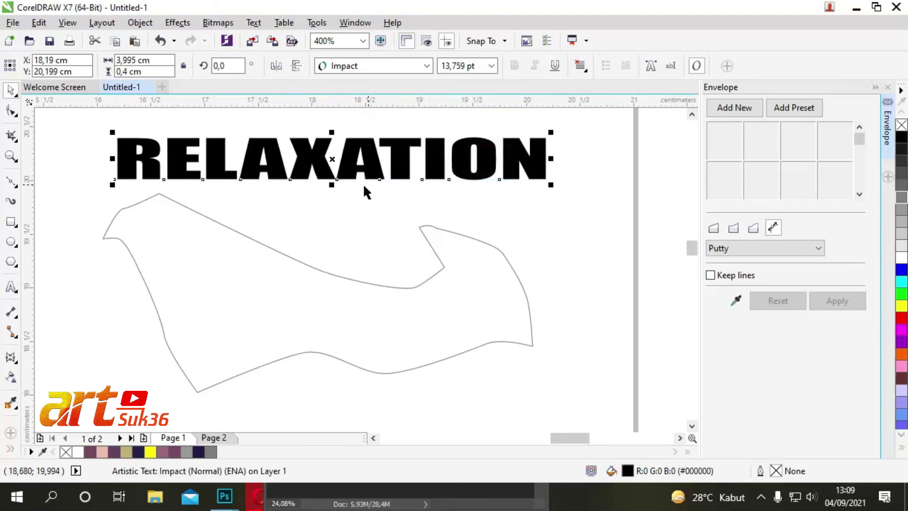
{"action": "left_click_drag", "start_coordinate": [331, 180], "coordinate": [331, 196]}
{"action": "left_click", "coordinate": [735, 300]}
{"action": "left_click", "coordinate": [545, 321]}
Apply the collar envelope to RELAXATION, move it onto the collar and rotate it about 19°.
{"action": "left_click", "coordinate": [837, 303]}
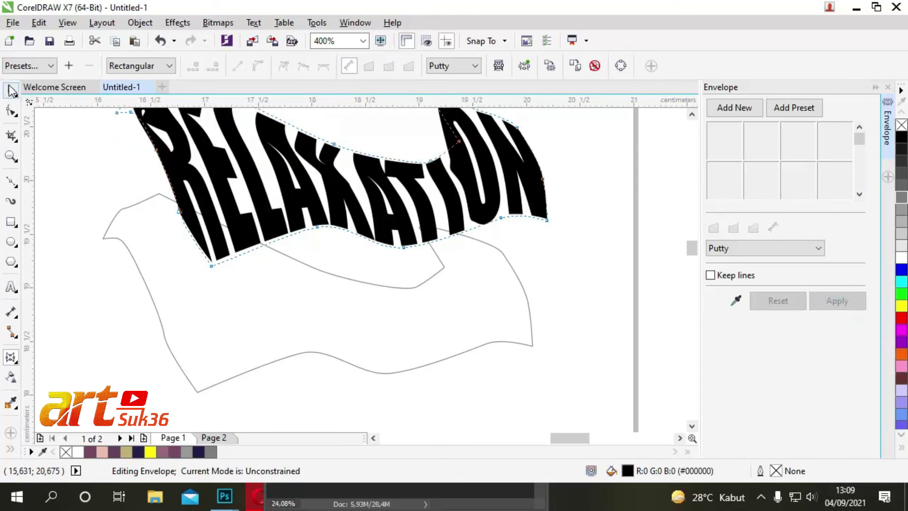
{"action": "key", "text": "space"}
{"action": "scroll", "coordinate": [591, 218], "scroll_direction": "down", "scroll_amount": 2}
{"action": "left_click_drag", "start_coordinate": [591, 220], "coordinate": [409, 211]}
{"action": "scroll", "coordinate": [409, 211], "scroll_direction": "up", "scroll_amount": 1}
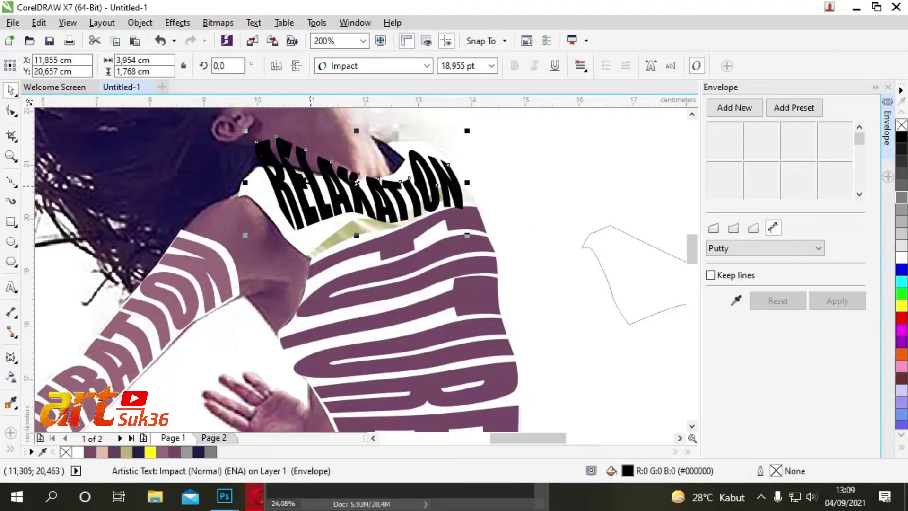
{"action": "left_click_drag", "start_coordinate": [250, 136], "coordinate": [297, 195]}
Shrink, narrow and slightly re-rotate RELAXATION (18.51°) to sit neatly on the collar.
{"action": "scroll", "coordinate": [440, 175], "scroll_direction": "up", "scroll_amount": 1}
{"action": "scroll", "coordinate": [434, 156], "scroll_direction": "down", "scroll_amount": 1}
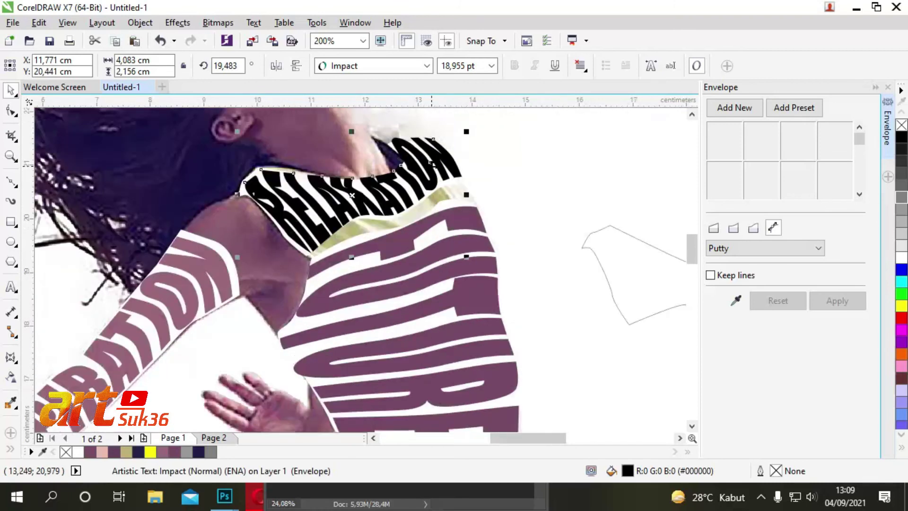
{"action": "scroll", "coordinate": [433, 153], "scroll_direction": "up", "scroll_amount": 1}
{"action": "left_click", "coordinate": [459, 197]}
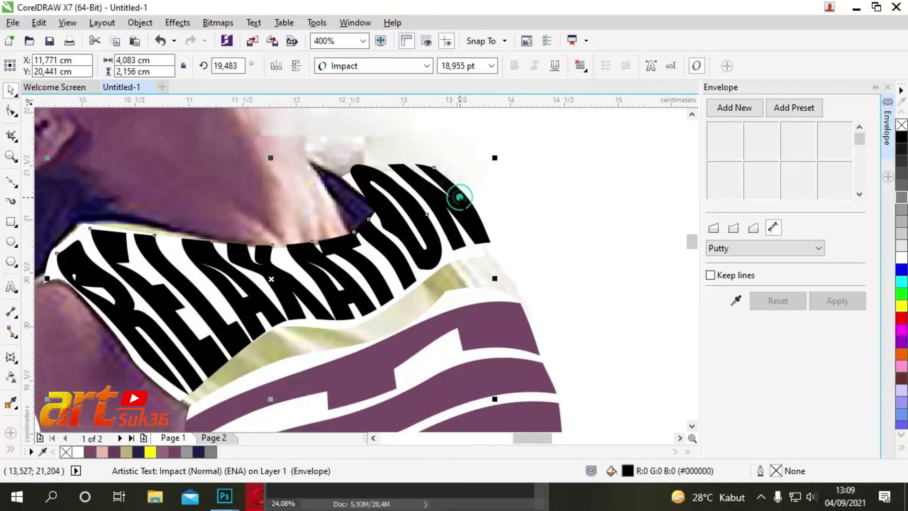
{"action": "left_click_drag", "start_coordinate": [494, 158], "coordinate": [484, 163]}
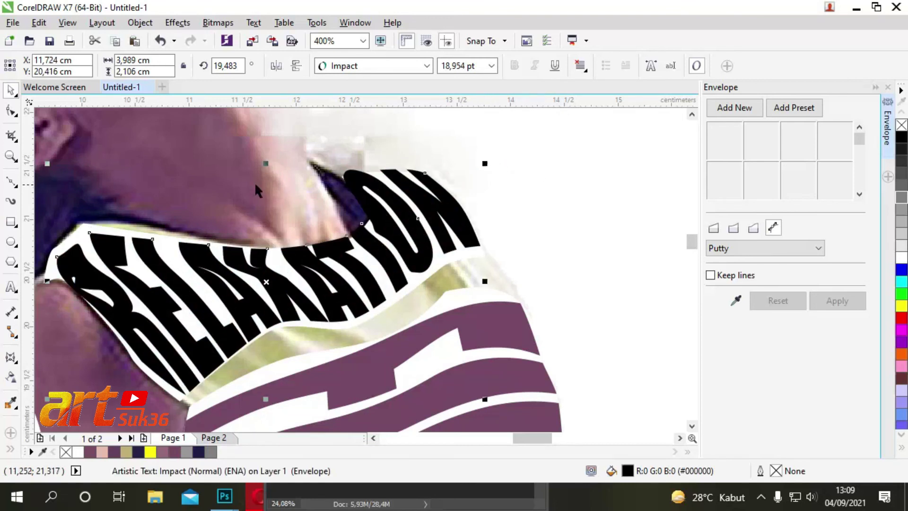
{"action": "left_click_drag", "start_coordinate": [54, 287], "coordinate": [66, 273]}
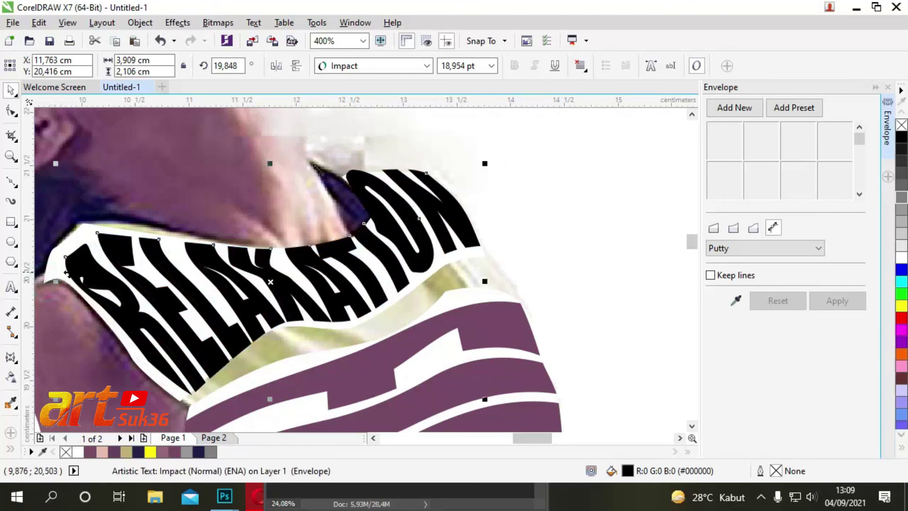
{"action": "left_click", "coordinate": [162, 308]}
{"action": "left_click_drag", "start_coordinate": [55, 282], "coordinate": [50, 276]}
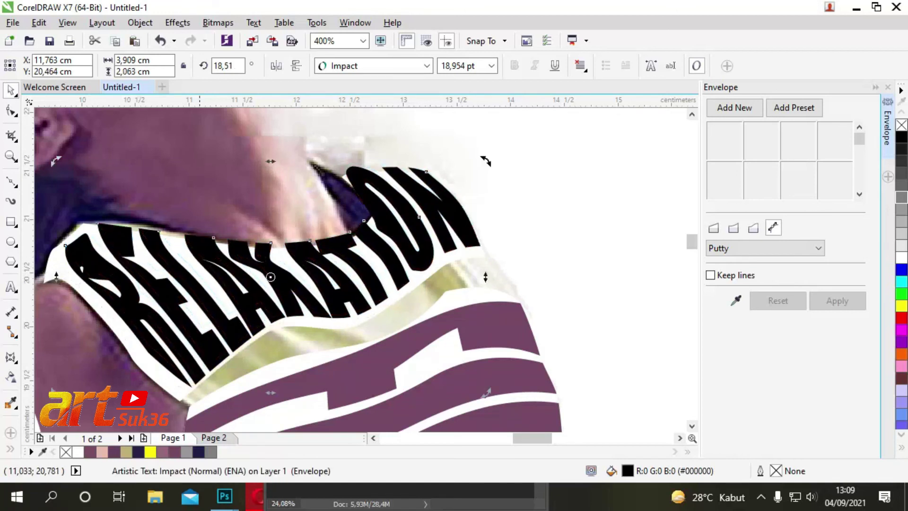
{"action": "left_click_drag", "start_coordinate": [361, 251], "coordinate": [361, 255]}
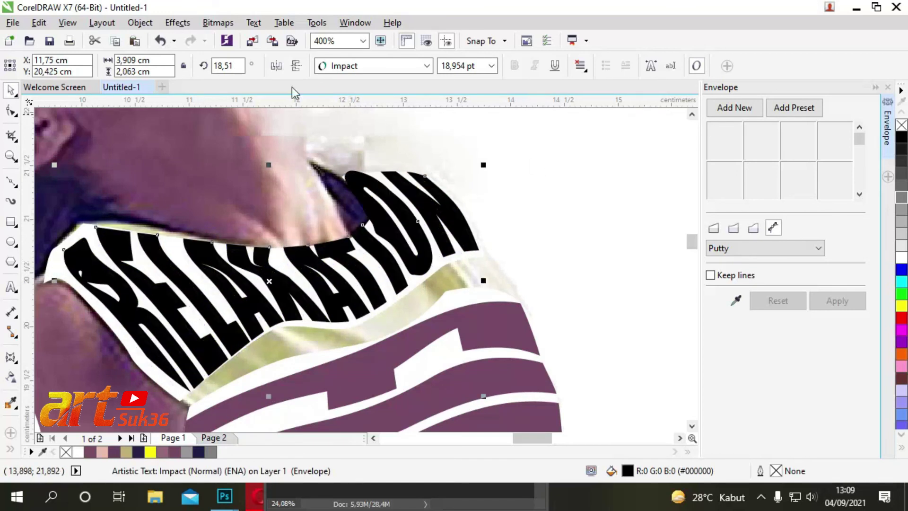
{"action": "scroll", "coordinate": [368, 175], "scroll_direction": "up", "scroll_amount": 4}
Reshape RELAXATION's envelope top edge and left tip to match the collar outline.
{"action": "left_click", "coordinate": [275, 182]}
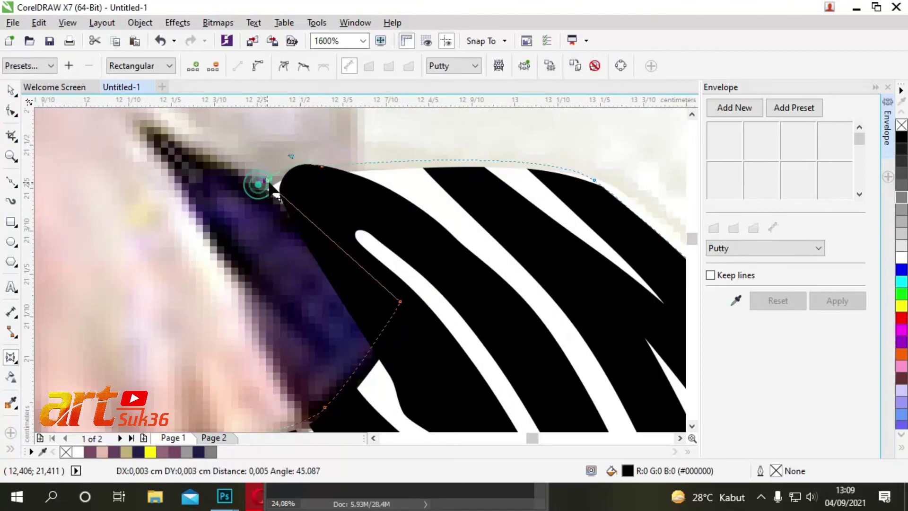
{"action": "left_click_drag", "start_coordinate": [317, 165], "coordinate": [348, 191]}
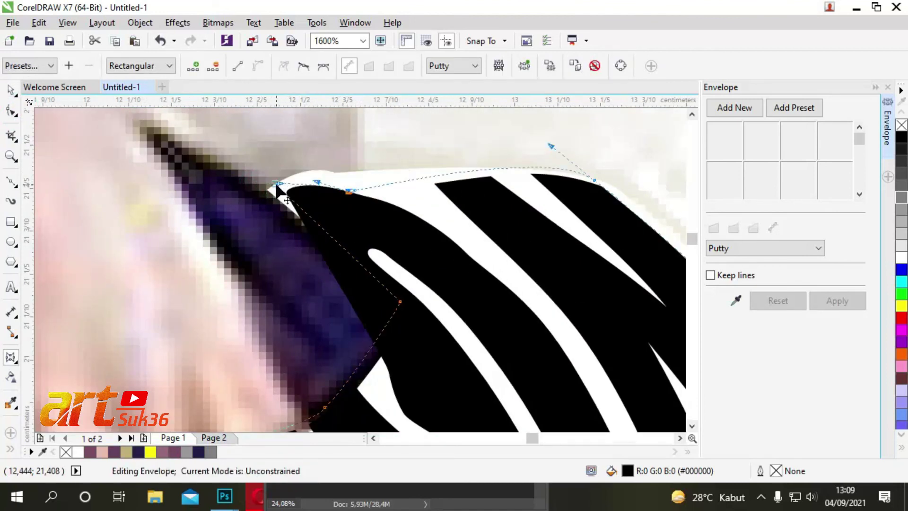
{"action": "left_click_drag", "start_coordinate": [277, 184], "coordinate": [294, 187]}
{"action": "left_click_drag", "start_coordinate": [399, 301], "coordinate": [431, 324]}
{"action": "scroll", "coordinate": [525, 263], "scroll_direction": "down", "scroll_amount": 4}
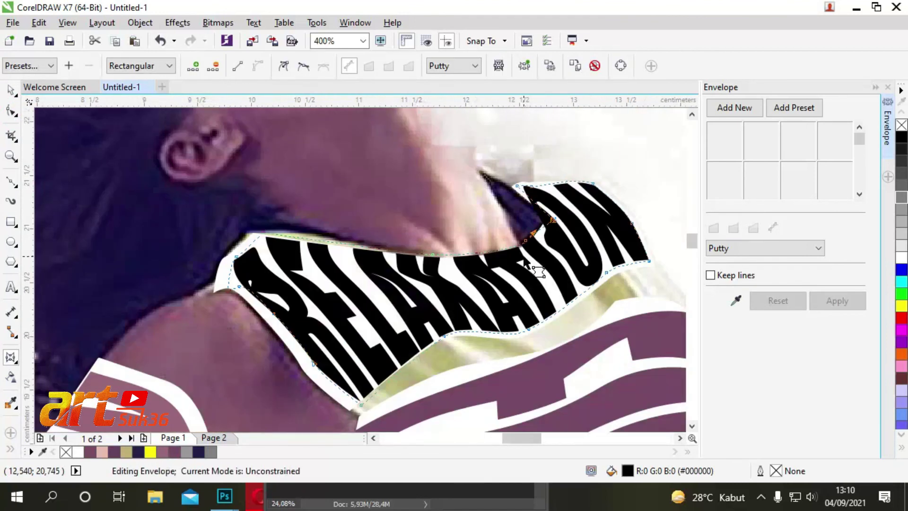
{"action": "left_click_drag", "start_coordinate": [551, 219], "coordinate": [531, 255]}
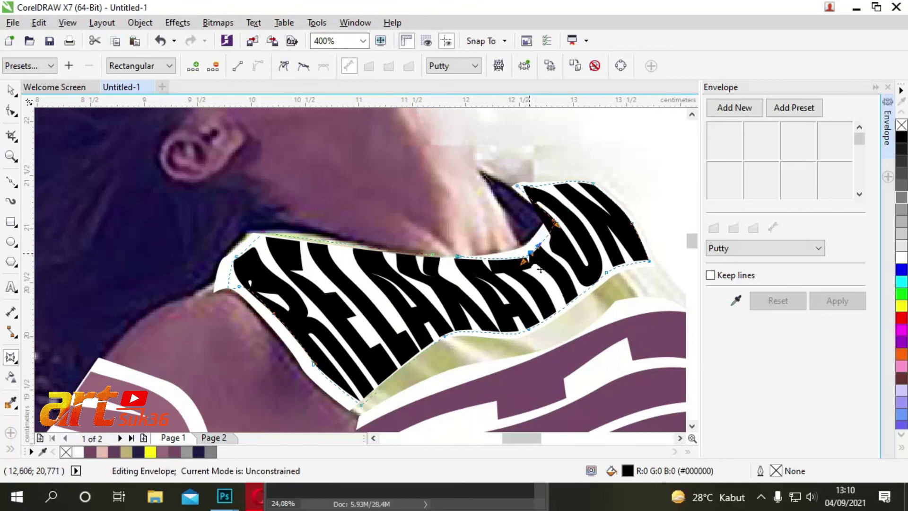
{"action": "left_click_drag", "start_coordinate": [432, 254], "coordinate": [432, 263]}
Fit the envelope's lower edge, left corner and right tip nodes along the collar.
{"action": "left_click_drag", "start_coordinate": [361, 404], "coordinate": [352, 399]}
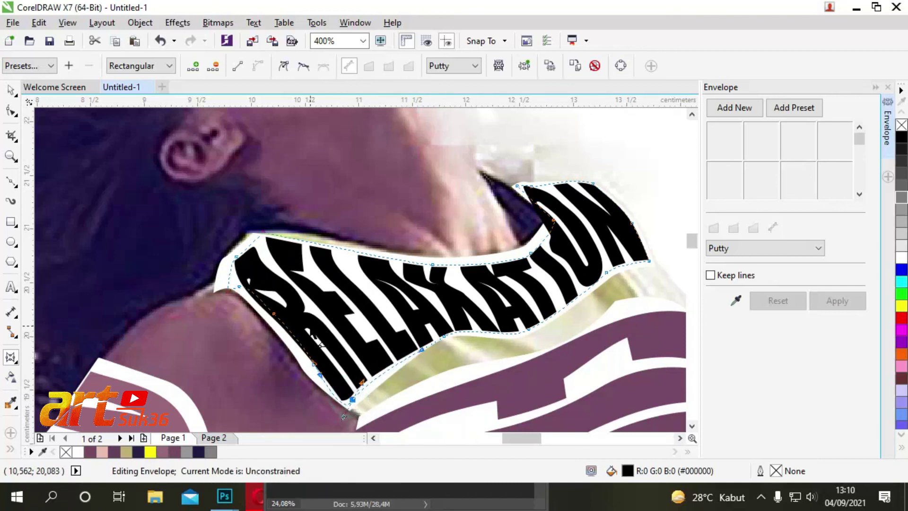
{"action": "left_click_drag", "start_coordinate": [236, 257], "coordinate": [226, 263]}
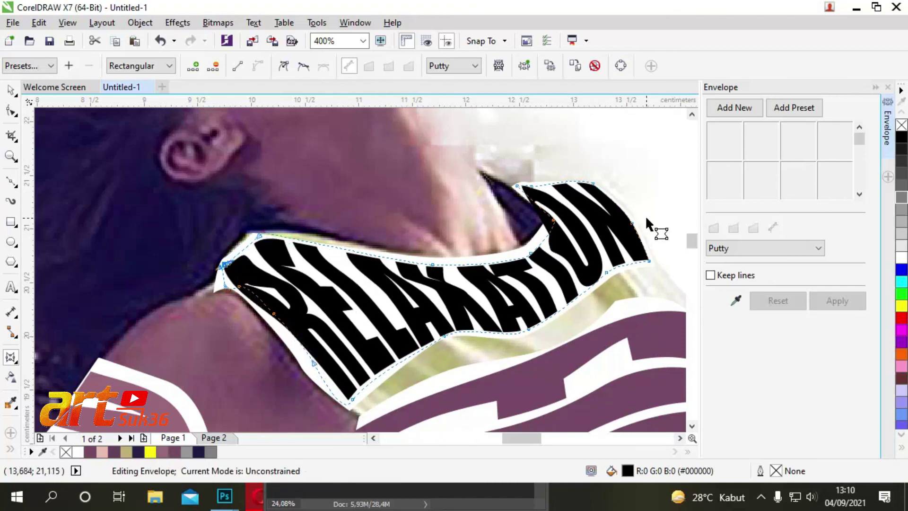
{"action": "left_click_drag", "start_coordinate": [649, 257], "coordinate": [649, 253]}
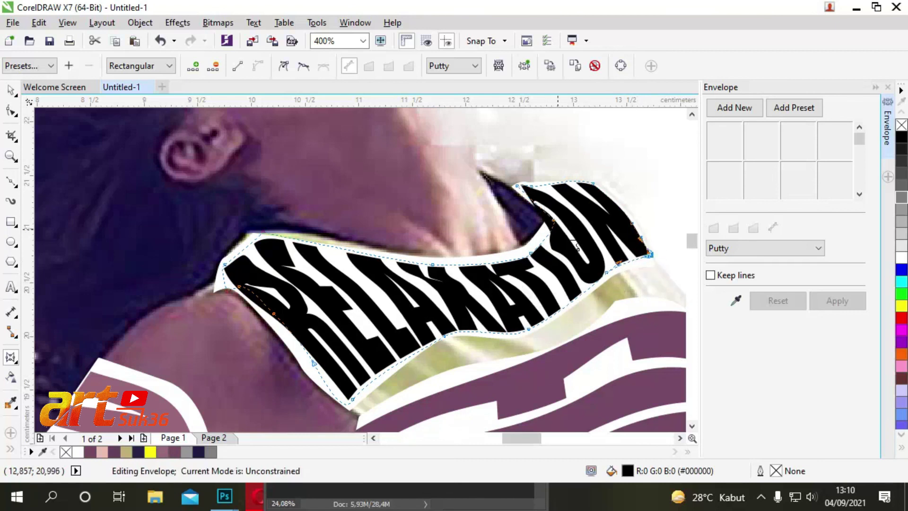
{"action": "scroll", "coordinate": [548, 217], "scroll_direction": "up", "scroll_amount": 1}
{"action": "left_click_drag", "start_coordinate": [520, 184], "coordinate": [535, 183]}
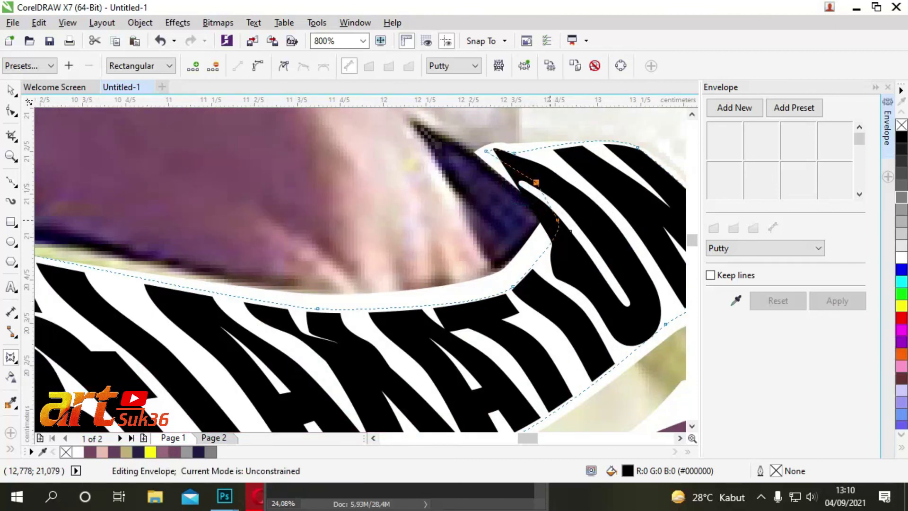
{"action": "left_click_drag", "start_coordinate": [542, 222], "coordinate": [584, 223]}
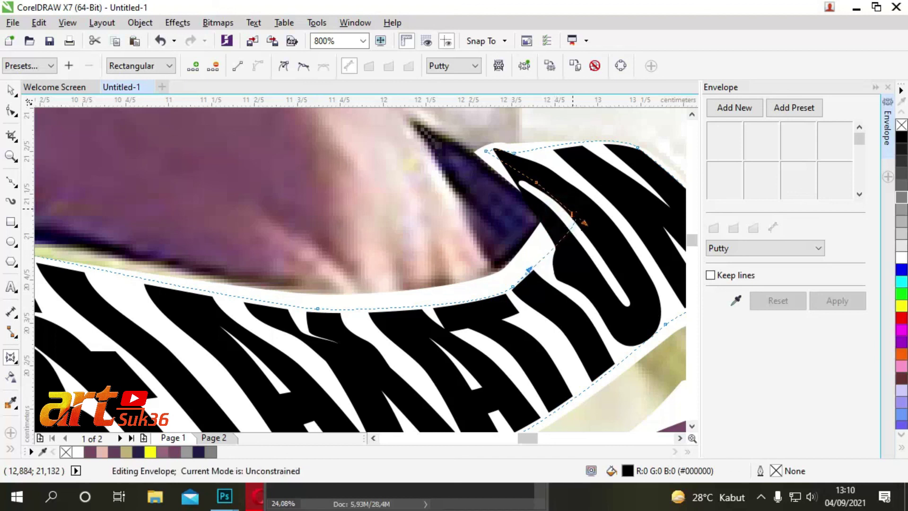
{"action": "left_click_drag", "start_coordinate": [547, 199], "coordinate": [550, 180]}
{"action": "left_click_drag", "start_coordinate": [487, 153], "coordinate": [503, 169]}
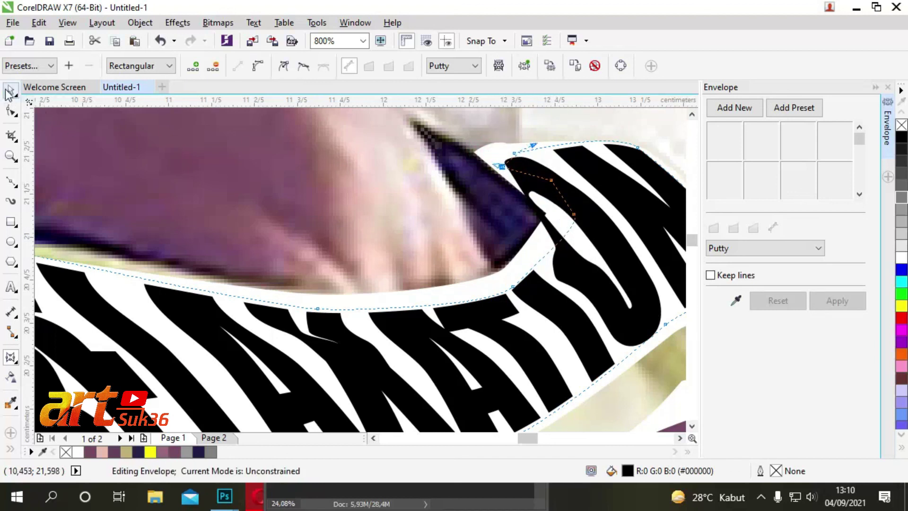
{"action": "left_click", "coordinate": [9, 92]}
{"action": "key", "text": "F3"}
{"action": "key", "text": "F3"}
Fill RELAXATION with the shirt's sampled khaki colour (#B6B27F).
{"action": "left_click", "coordinate": [12, 402]}
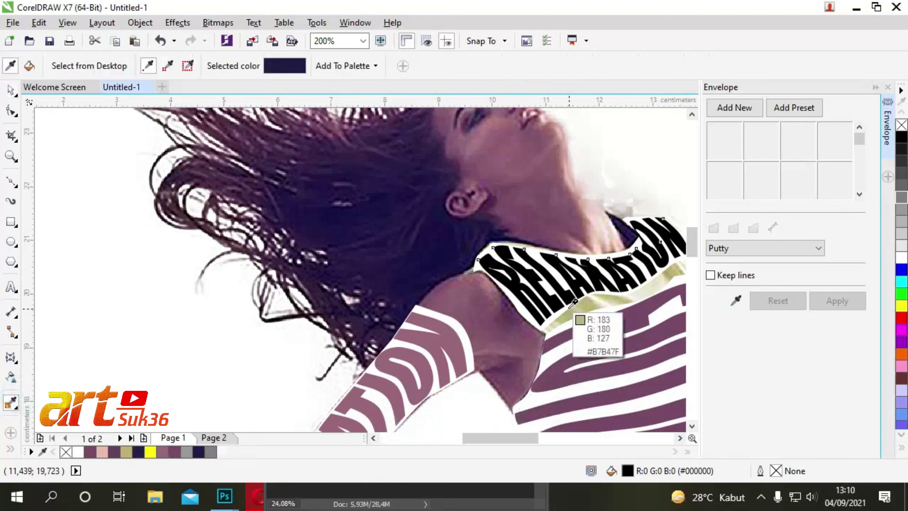
{"action": "left_click", "coordinate": [550, 307]}
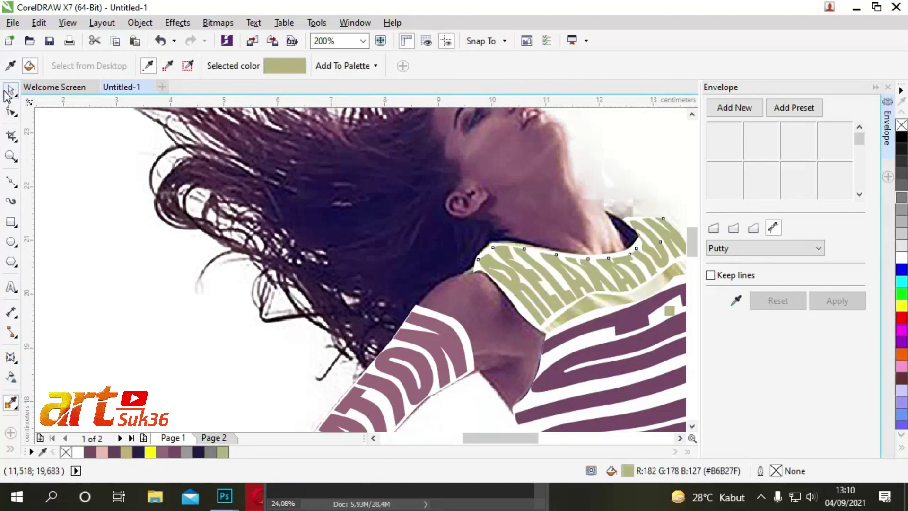
{"action": "left_click", "coordinate": [7, 92]}
Open the context menu on the leftover collar and freehand curves to delete them.
{"action": "scroll", "coordinate": [152, 203], "scroll_direction": "down", "scroll_amount": 2}
{"action": "right_click", "coordinate": [521, 265]}
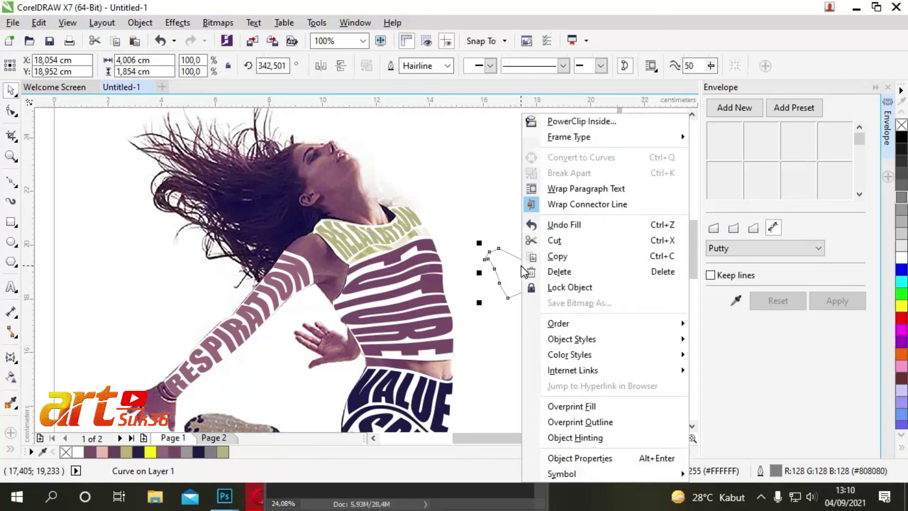
{"action": "key", "text": "Escape"}
{"action": "scroll", "coordinate": [381, 196], "scroll_direction": "down", "scroll_amount": 1}
{"action": "right_click", "coordinate": [488, 369]}
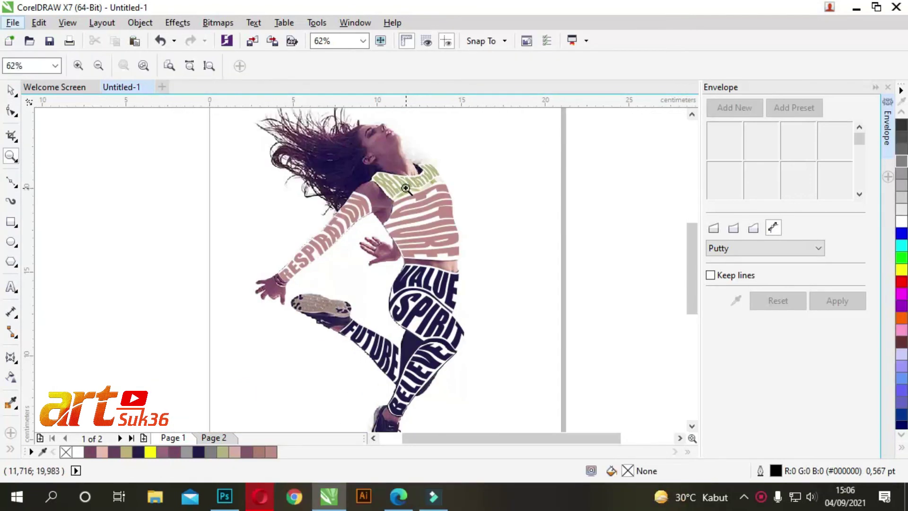
{"action": "left_click", "coordinate": [406, 189]}
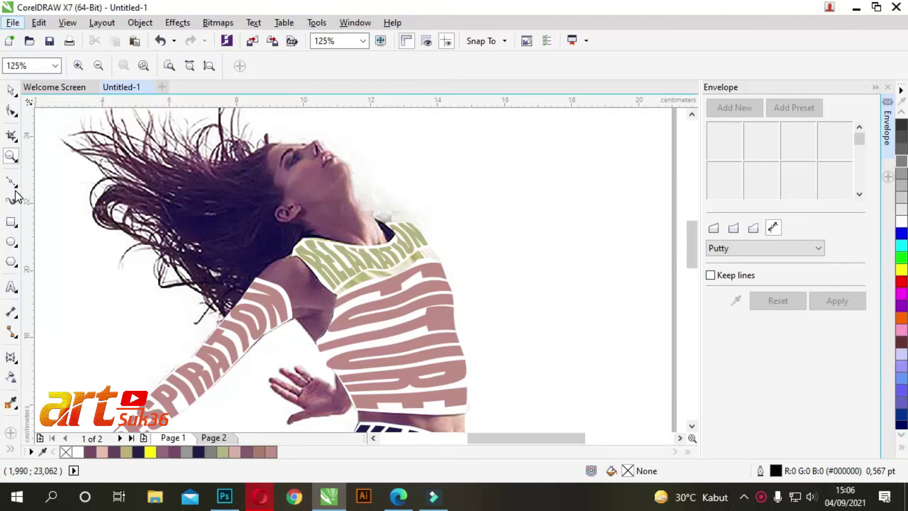
{"action": "mouse_move", "coordinate": [605, 417]}
{"action": "left_mouse_down"}
{"action": "mouse_move", "coordinate": [638, 293]}
{"action": "mouse_move", "coordinate": [653, 25]}
{"action": "mouse_move", "coordinate": [631, 362]}
{"action": "left_mouse_up"}
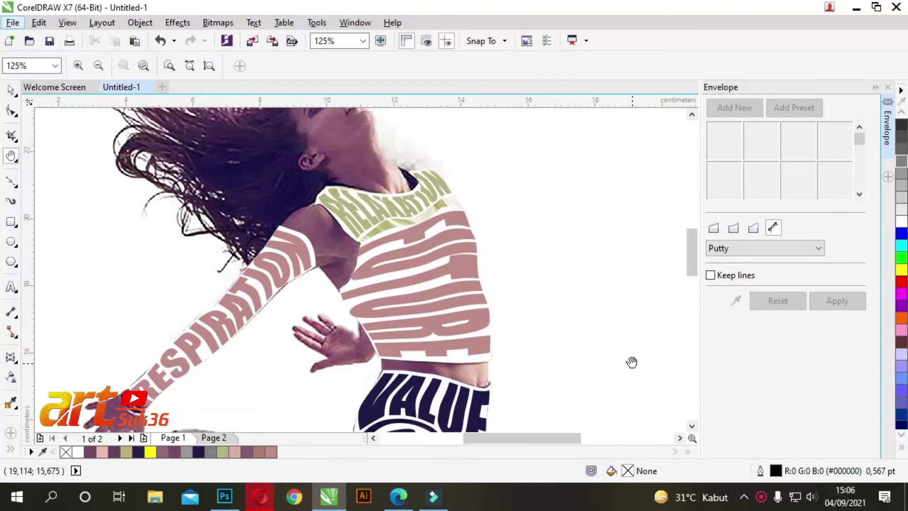
{"action": "scroll", "coordinate": [452, 291], "scroll_direction": "up", "scroll_amount": 2}
{"action": "mouse_move", "coordinate": [541, 251]}
{"action": "left_mouse_down"}
{"action": "mouse_move", "coordinate": [596, 295]}
{"action": "mouse_move", "coordinate": [638, 247]}
{"action": "mouse_move", "coordinate": [554, 192]}
{"action": "left_mouse_up"}
{"action": "scroll", "coordinate": [638, 247], "scroll_direction": "down", "scroll_amount": 2}
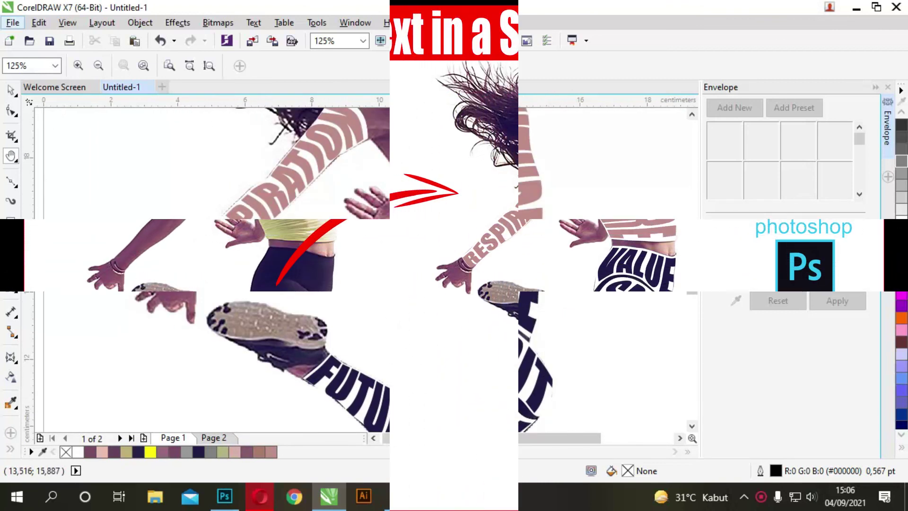